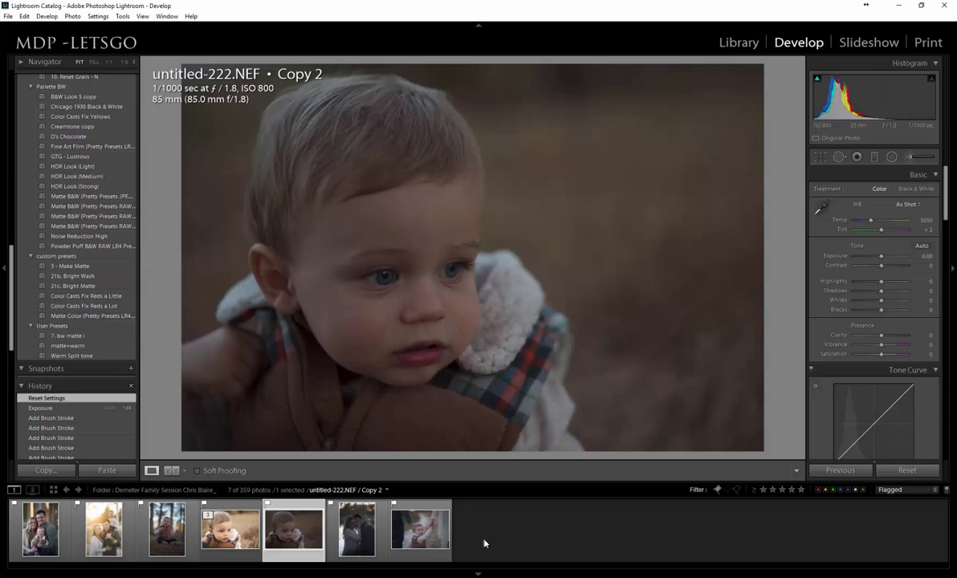
Step: Compare the finished untitled-222.NEF with its unedited Copy 2, and apply the matte+warm preset to Copy 2
{"action": "left_click", "coordinate": [233, 526]}
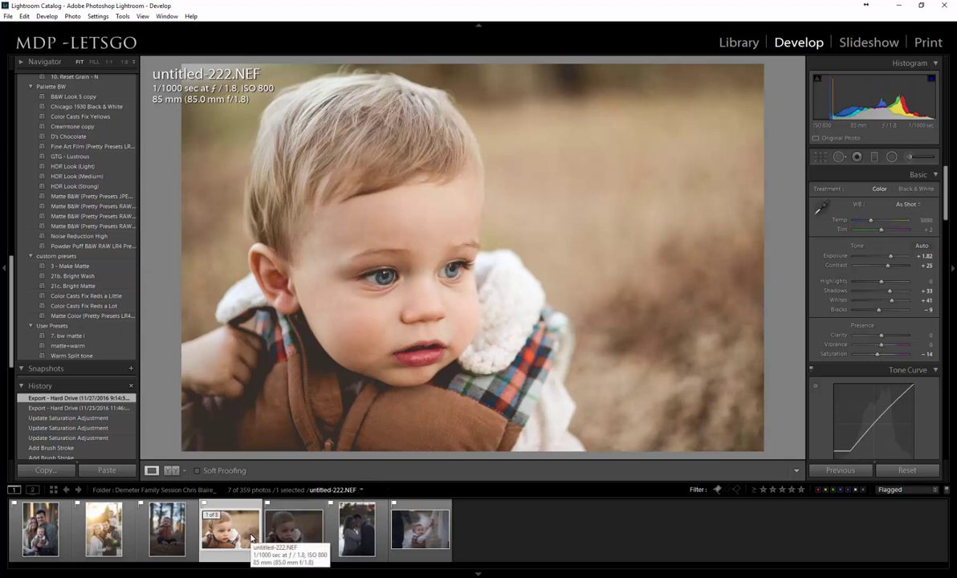
{"action": "left_click", "coordinate": [290, 499]}
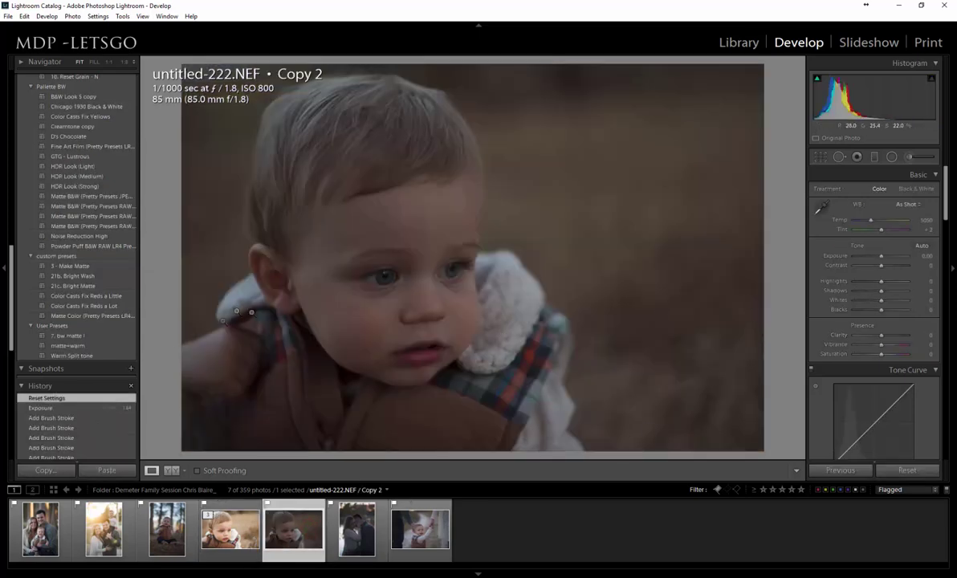
{"action": "left_click", "coordinate": [90, 346]}
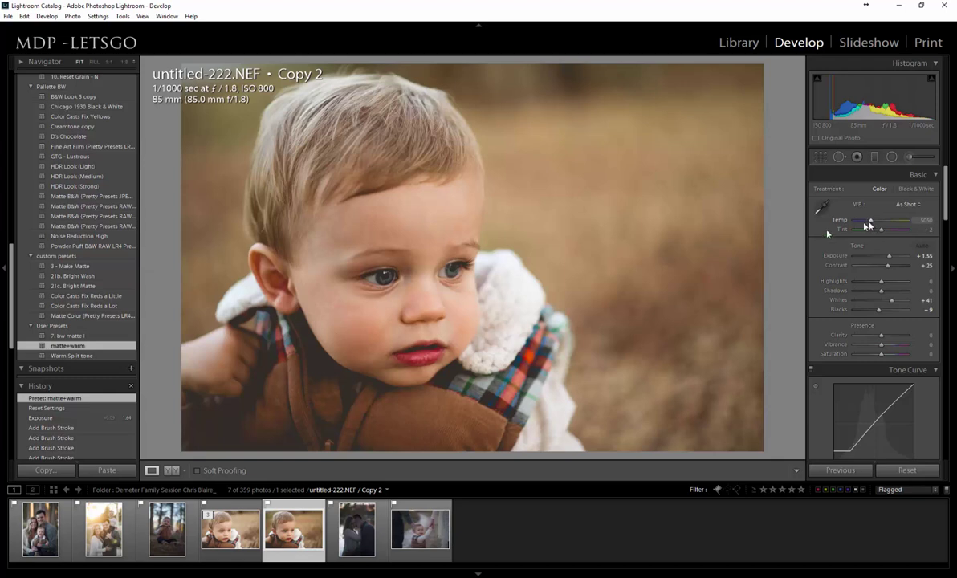
{"action": "left_click", "coordinate": [820, 207]}
{"action": "left_click", "coordinate": [490, 361]}
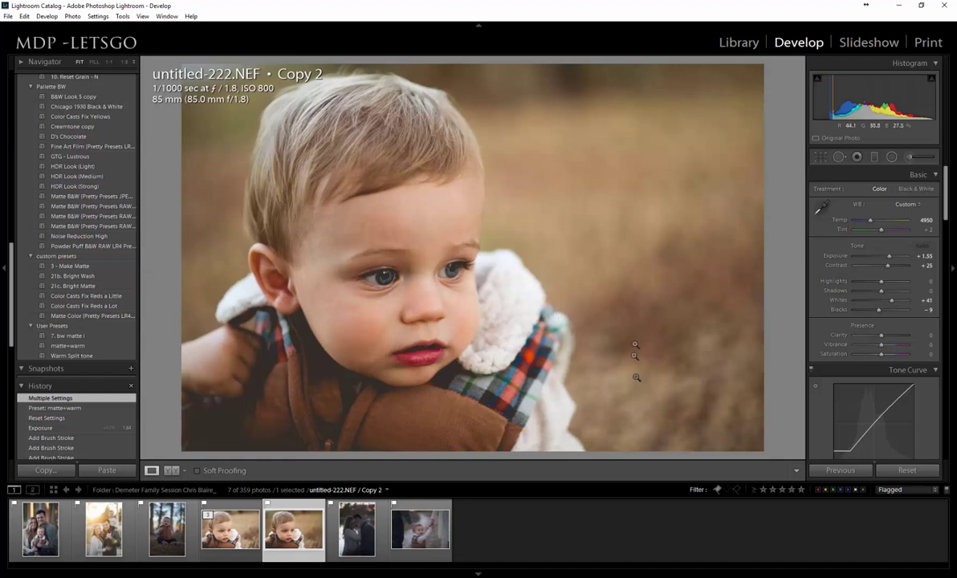
{"action": "key", "text": "ctrl+z"}
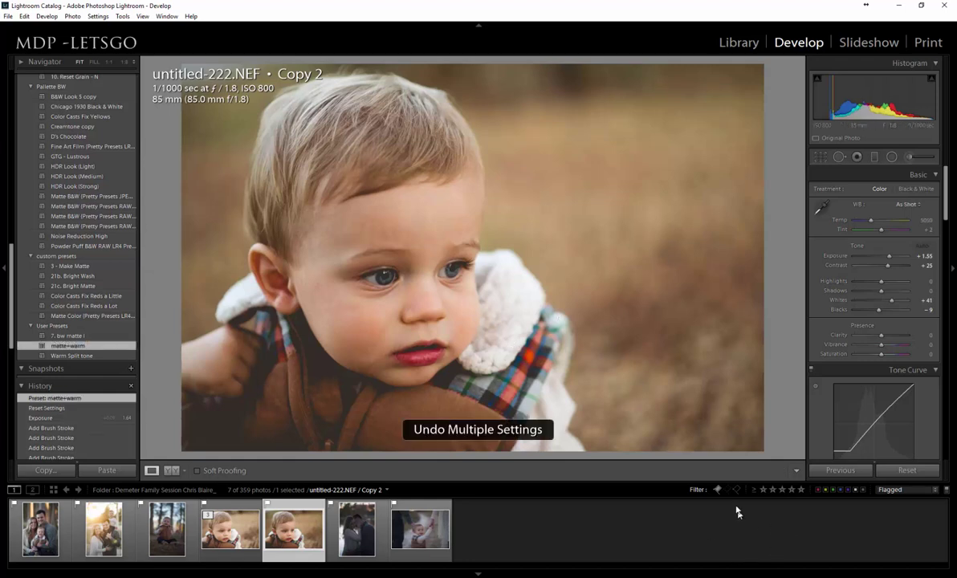
Step: Sample the white balance from the white fleece lining beside the child's chin and set the tint to 0
{"action": "left_click", "coordinate": [819, 208]}
{"action": "left_click", "coordinate": [499, 351]}
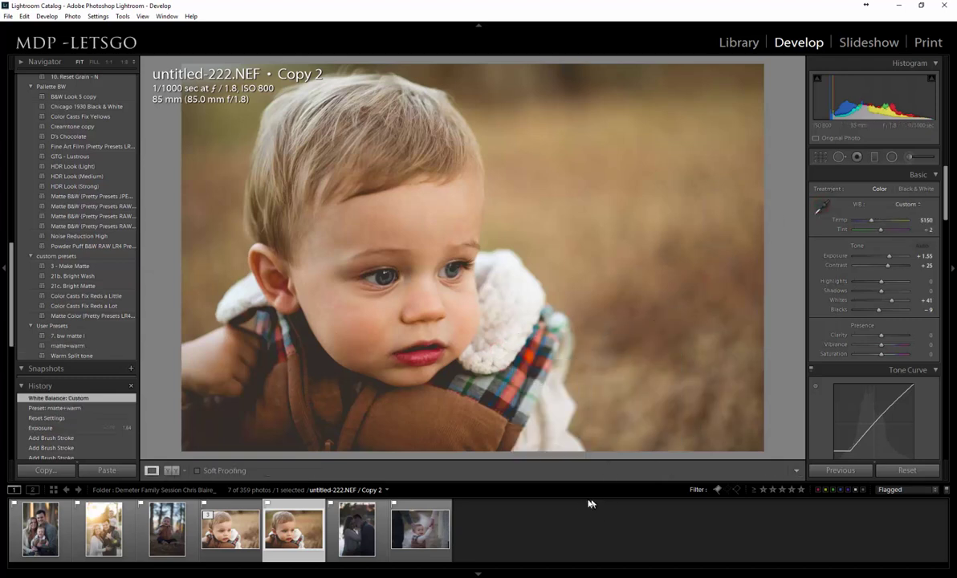
{"action": "left_click", "coordinate": [882, 230]}
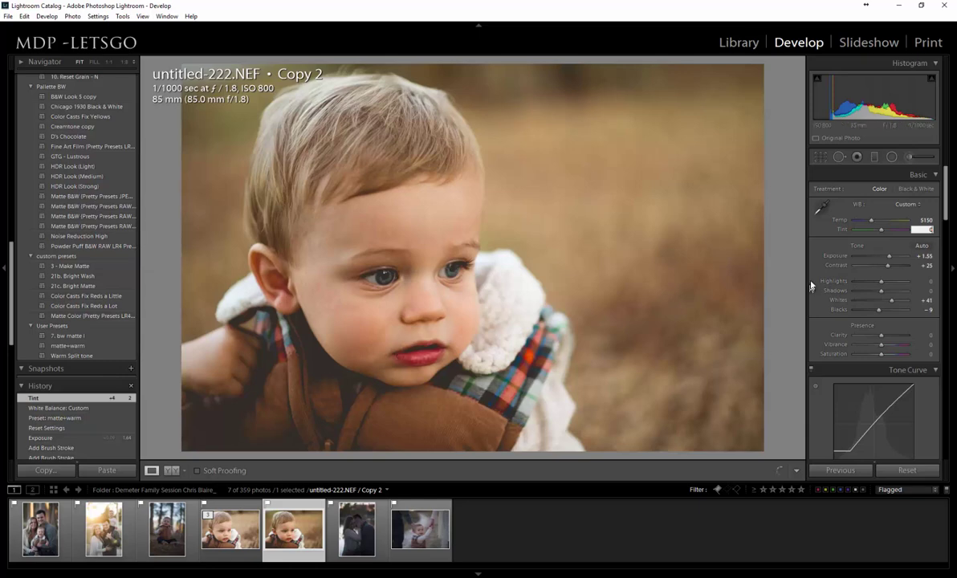
{"action": "left_click", "coordinate": [698, 532]}
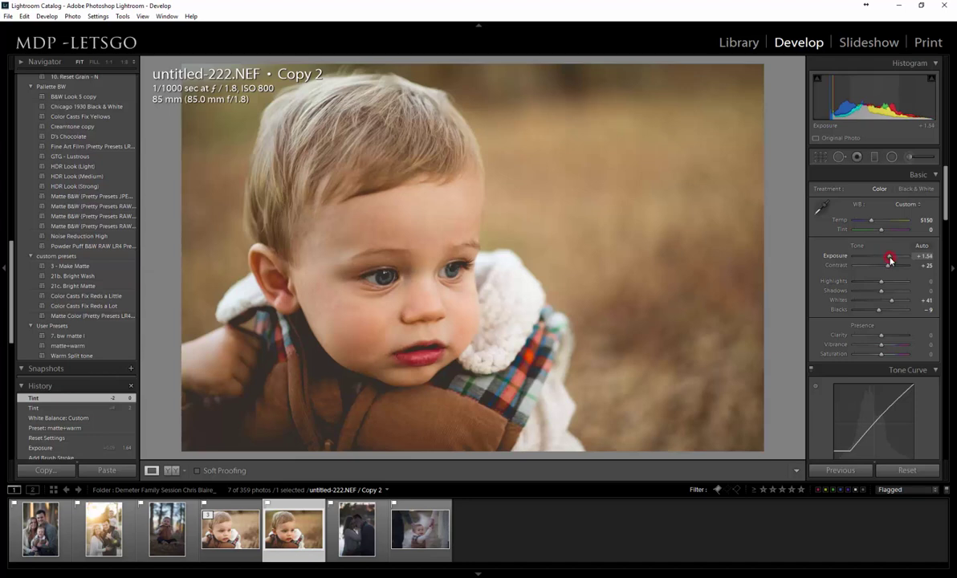
Step: Set the photo's exposure to +1.64 and its contrast to +14
{"action": "left_click_drag", "start_coordinate": [890, 261], "coordinate": [893, 261]}
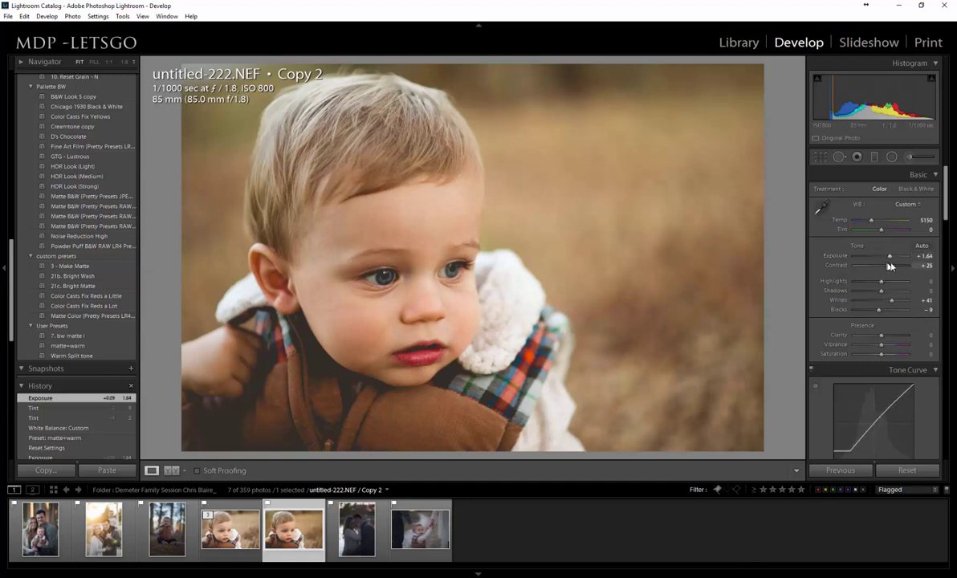
{"action": "left_click_drag", "start_coordinate": [889, 267], "coordinate": [887, 274]}
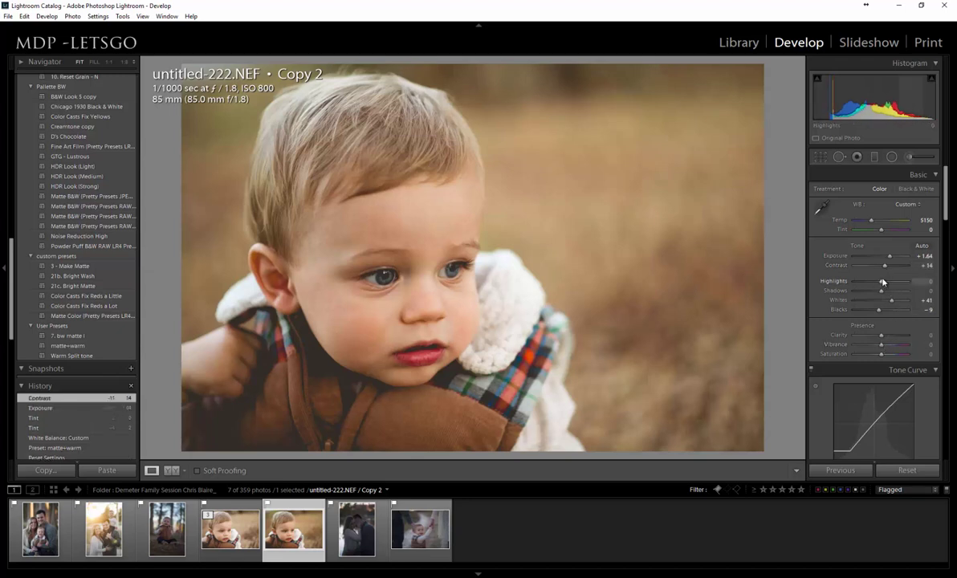
{"action": "left_click_drag", "start_coordinate": [883, 282], "coordinate": [951, 277]}
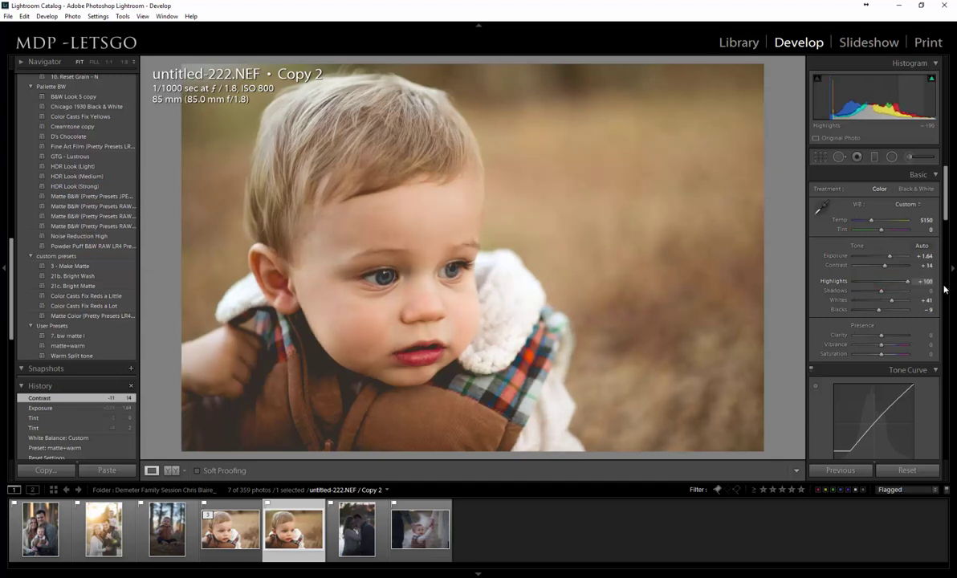
{"action": "left_click_drag", "start_coordinate": [908, 282], "coordinate": [884, 296]}
{"action": "double_click", "coordinate": [882, 282]}
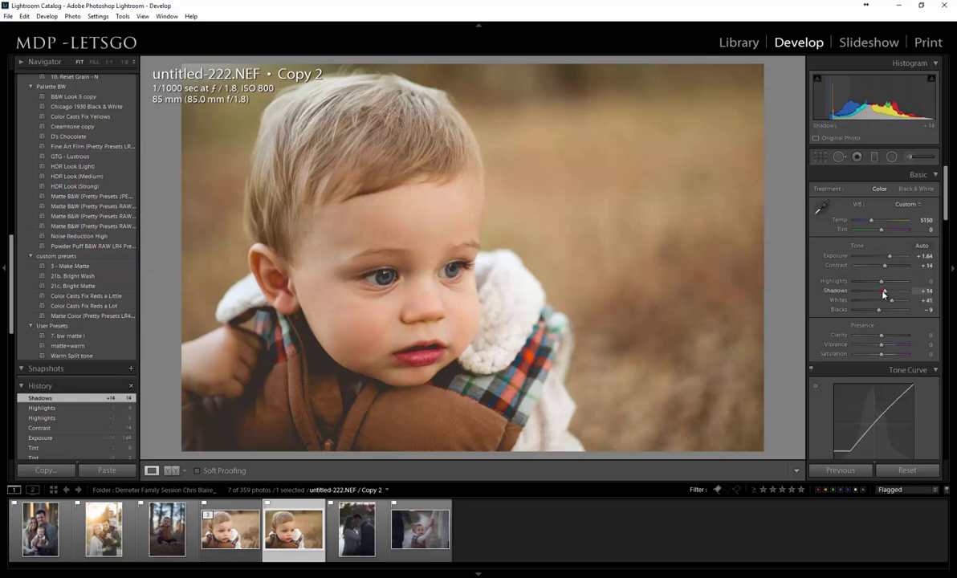
Step: Set the basic adjustments to shadows +23, blacks 0 and saturation -16
{"action": "left_click_drag", "start_coordinate": [884, 293], "coordinate": [886, 296]}
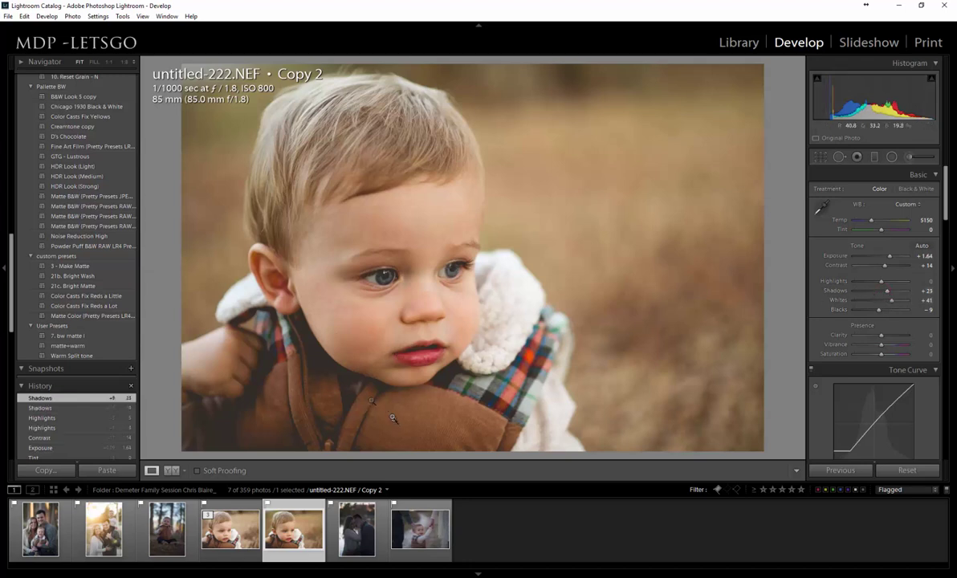
{"action": "double_click", "coordinate": [879, 309]}
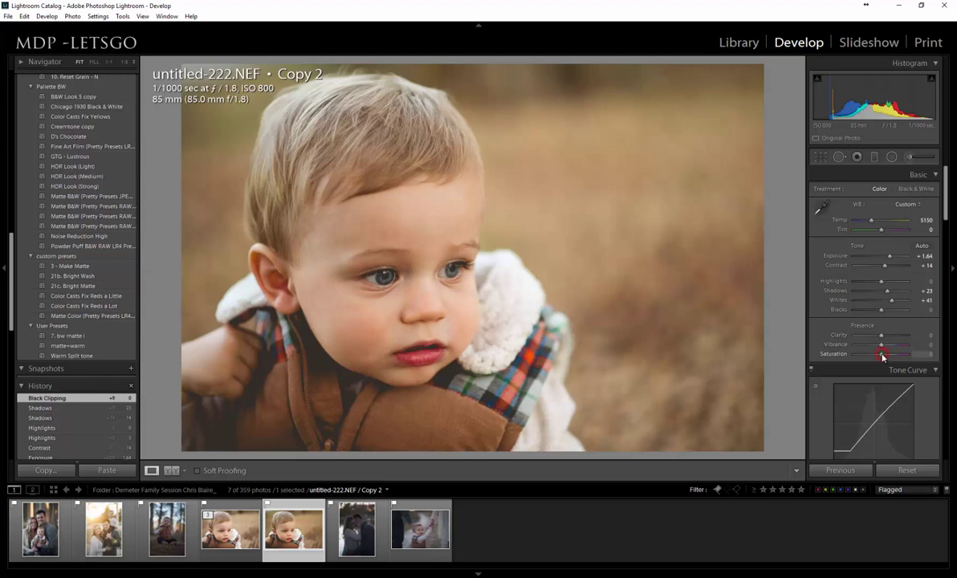
{"action": "left_click_drag", "start_coordinate": [883, 357], "coordinate": [880, 361]}
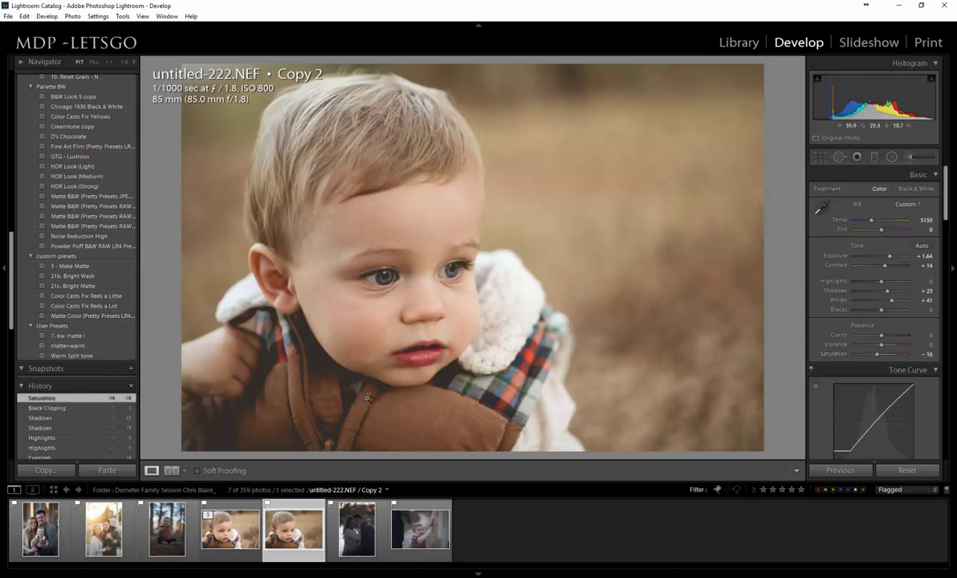
Step: Paint the 15 Hair | Lashes adjustment brush effect over the child's hair and the brown jacket
{"action": "left_click", "coordinate": [910, 157]}
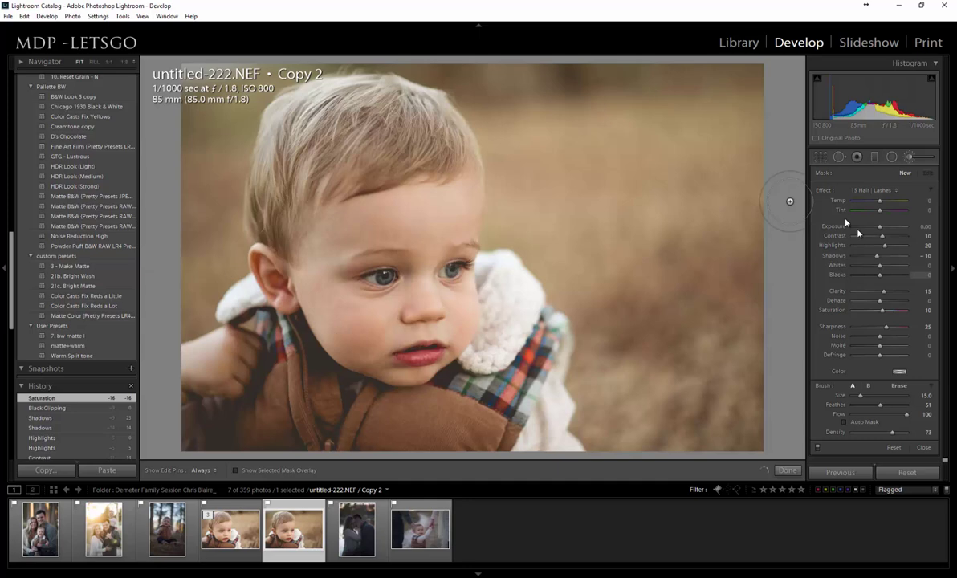
{"action": "key", "text": "]"}
{"action": "key", "text": "]"}
{"action": "left_click", "coordinate": [877, 191]}
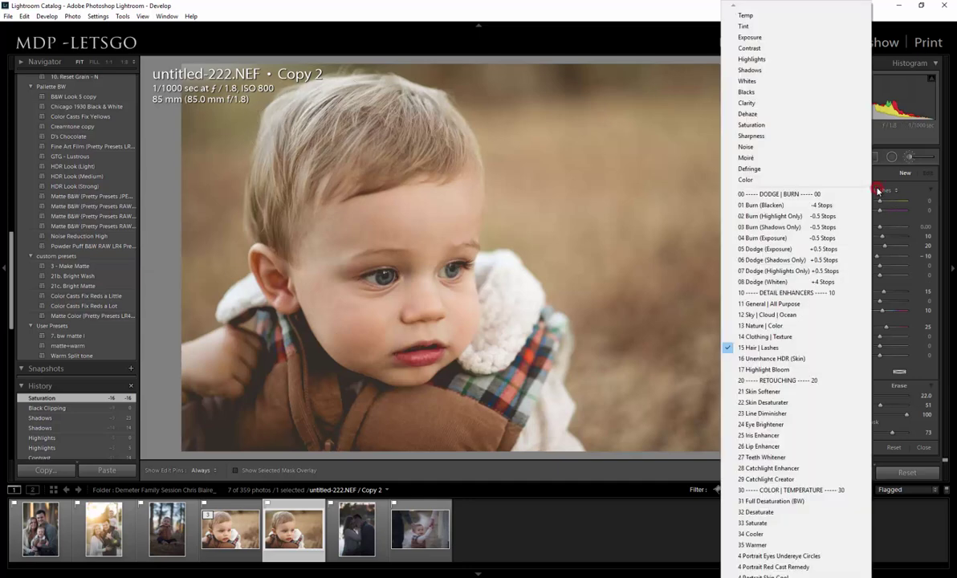
{"action": "left_click", "coordinate": [877, 191]}
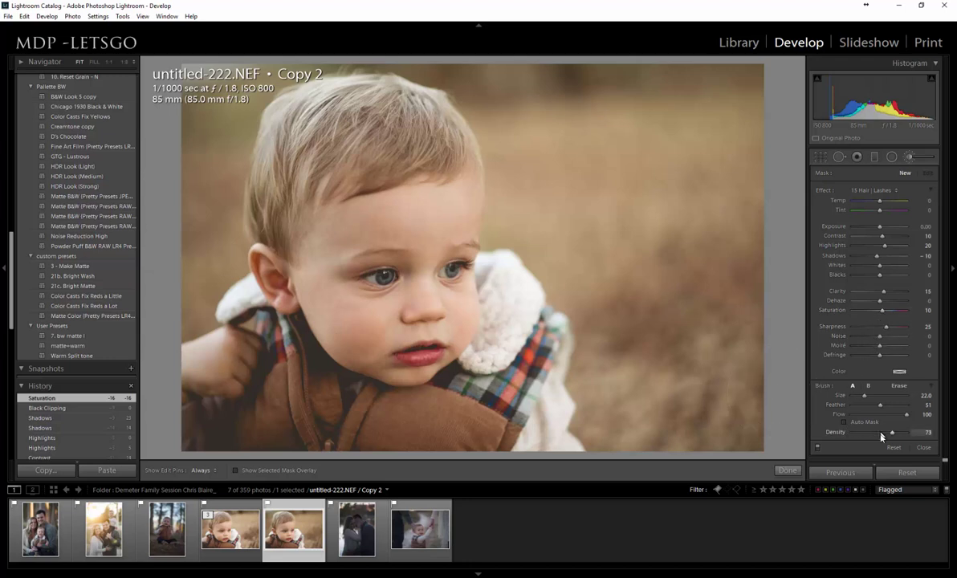
{"action": "scroll", "coordinate": [487, 171], "scroll_direction": "up", "scroll_amount": 3}
{"action": "mouse_move", "coordinate": [414, 127]}
{"action": "left_mouse_down"}
{"action": "mouse_move", "coordinate": [331, 129]}
{"action": "mouse_move", "coordinate": [245, 200]}
{"action": "left_mouse_up"}
{"action": "left_click_drag", "start_coordinate": [249, 209], "coordinate": [281, 163]}
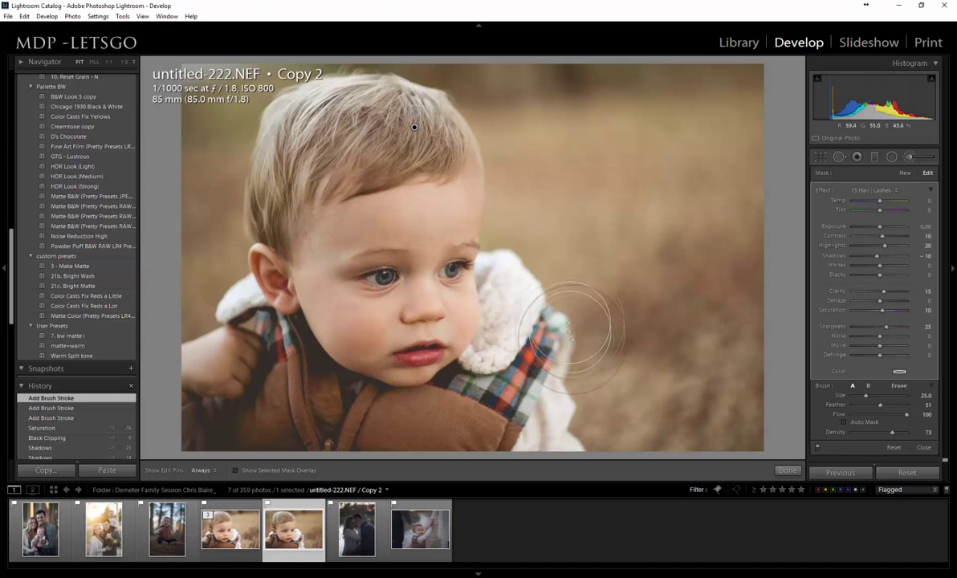
{"action": "mouse_move", "coordinate": [498, 420]}
{"action": "left_mouse_down"}
{"action": "mouse_move", "coordinate": [456, 465]}
{"action": "mouse_move", "coordinate": [400, 457]}
{"action": "mouse_move", "coordinate": [380, 472]}
{"action": "mouse_move", "coordinate": [273, 413]}
{"action": "mouse_move", "coordinate": [298, 438]}
{"action": "left_mouse_up"}
Step: Paint the same hair effect along both eyebrows with a size 2 brush
{"action": "key", "text": "h"}
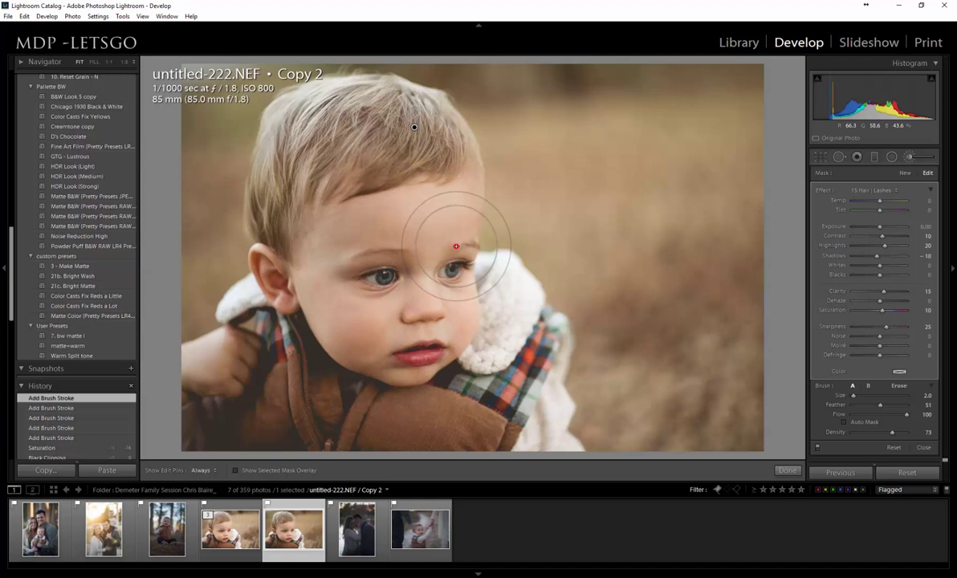
{"action": "left_click_drag", "start_coordinate": [456, 246], "coordinate": [473, 241]}
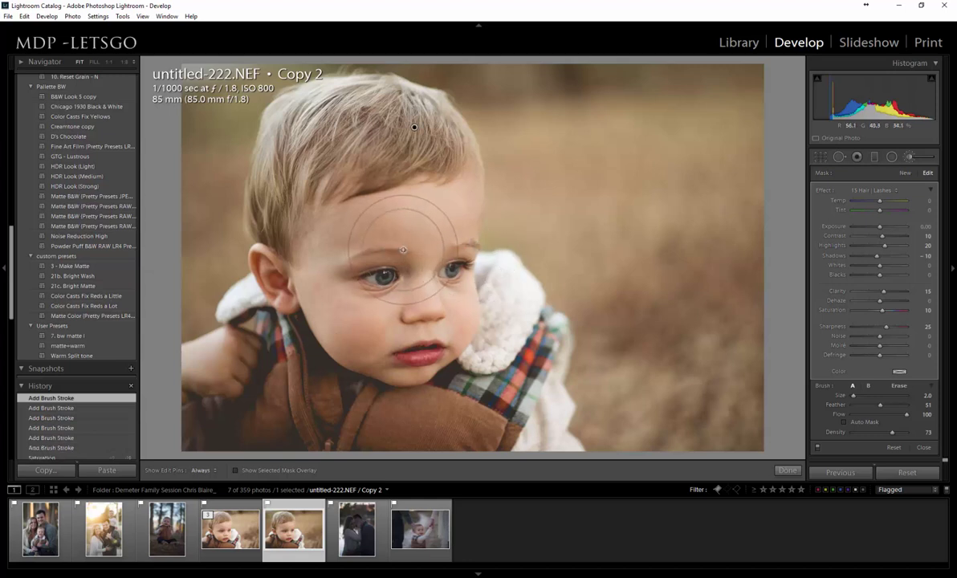
{"action": "mouse_move", "coordinate": [403, 250]}
{"action": "left_mouse_down"}
{"action": "mouse_move", "coordinate": [385, 261]}
{"action": "mouse_move", "coordinate": [342, 246]}
{"action": "mouse_move", "coordinate": [354, 257]}
{"action": "mouse_move", "coordinate": [378, 240]}
{"action": "left_mouse_up"}
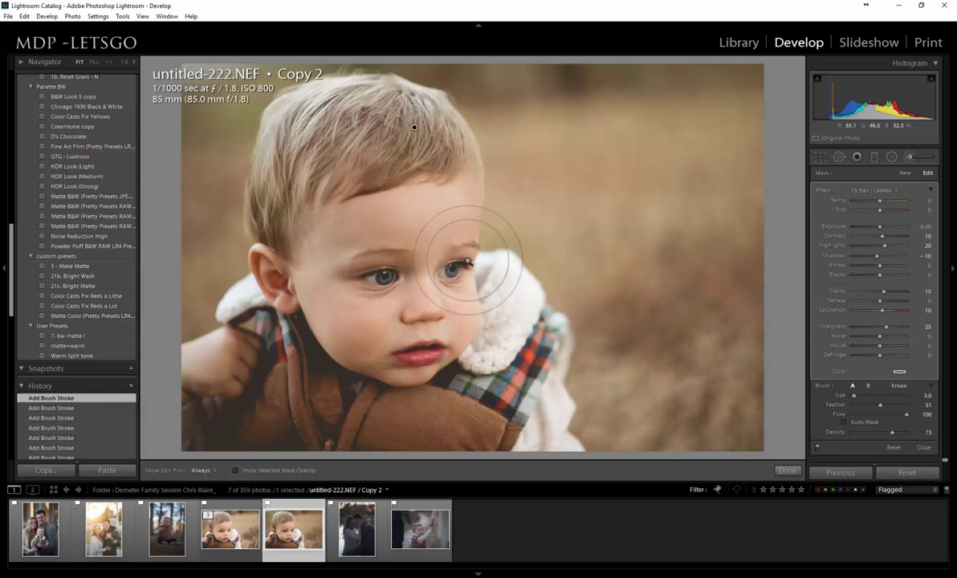
Step: Paint the hair and lashes effect along the lash lines of both eyes with a size 5 brush
{"action": "key", "text": "z"}
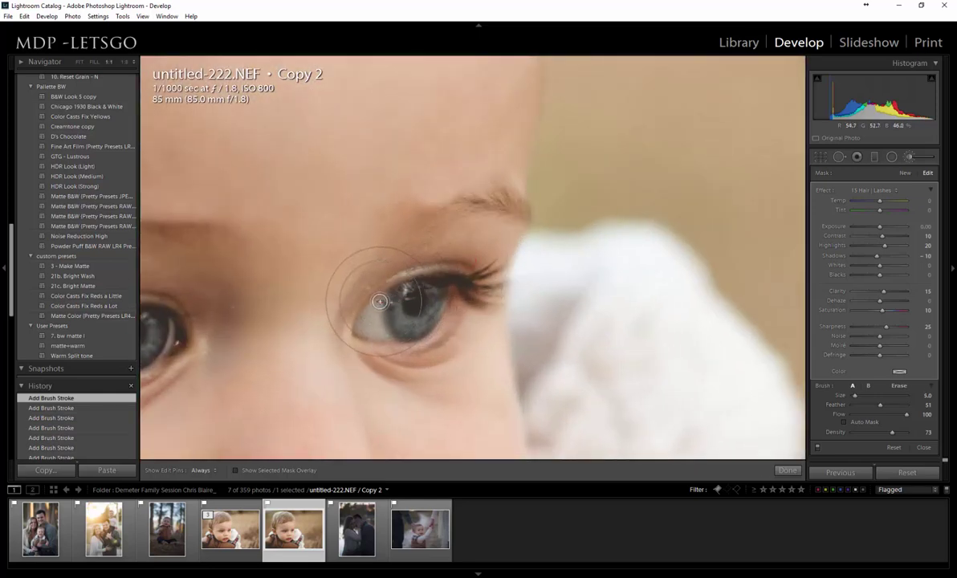
{"action": "mouse_move", "coordinate": [379, 301]}
{"action": "left_mouse_down"}
{"action": "mouse_move", "coordinate": [445, 278]}
{"action": "mouse_move", "coordinate": [485, 279]}
{"action": "left_mouse_up"}
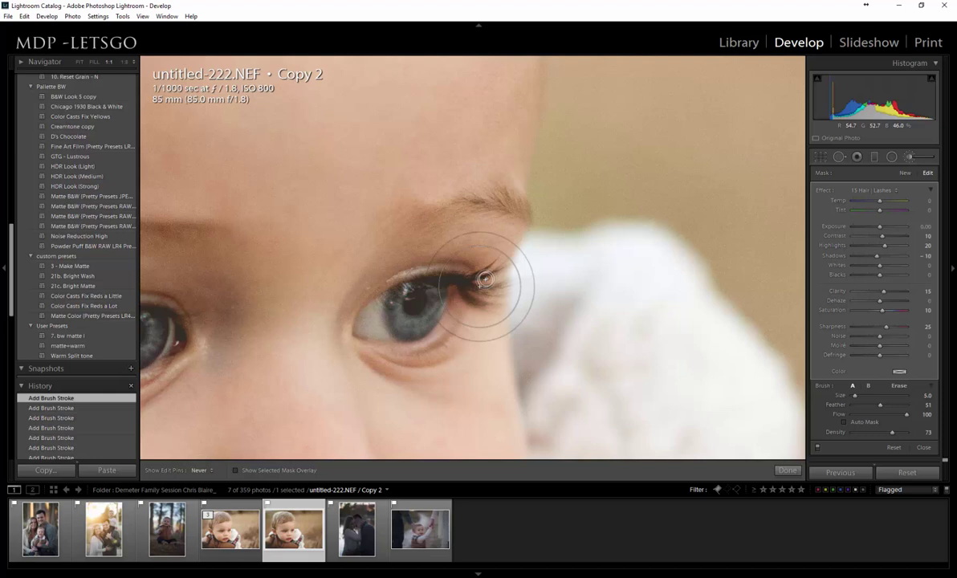
{"action": "key", "text": "h"}
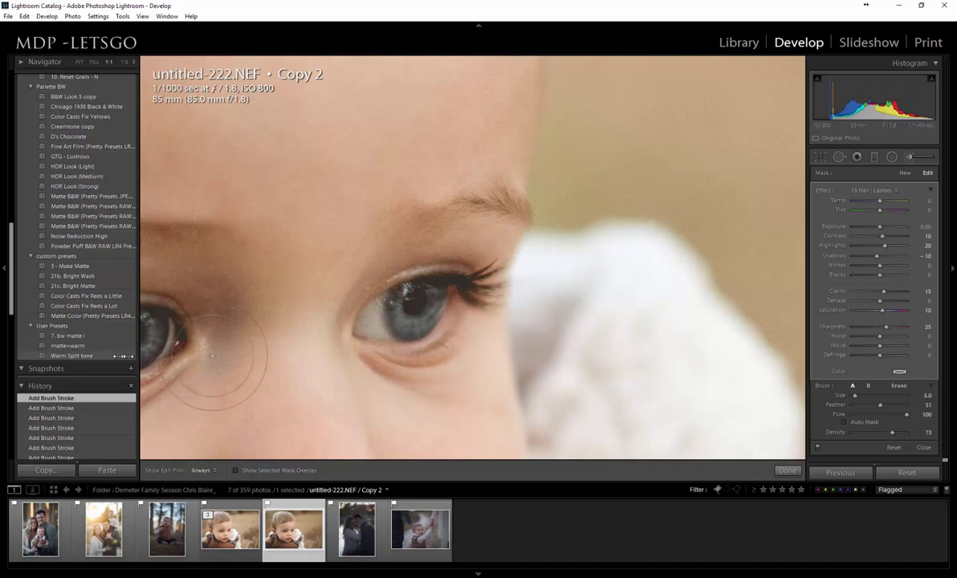
{"action": "left_click_drag", "start_coordinate": [301, 337], "coordinate": [566, 304]}
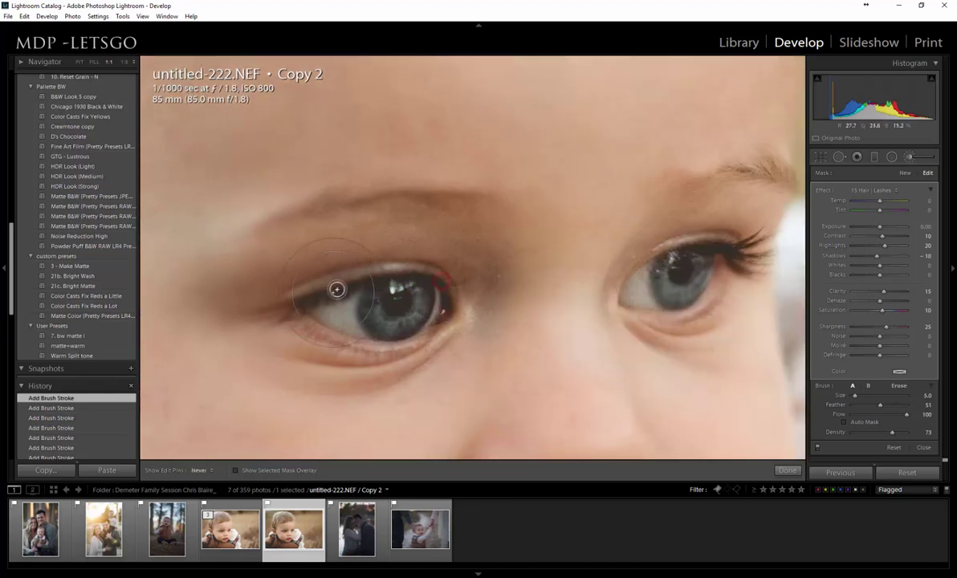
{"action": "key", "text": "h"}
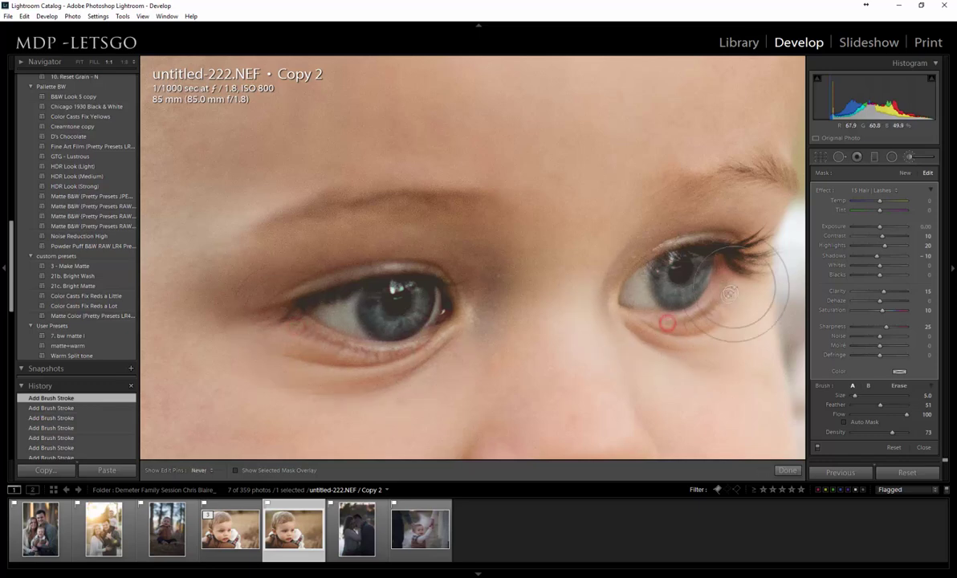
{"action": "key", "text": "z"}
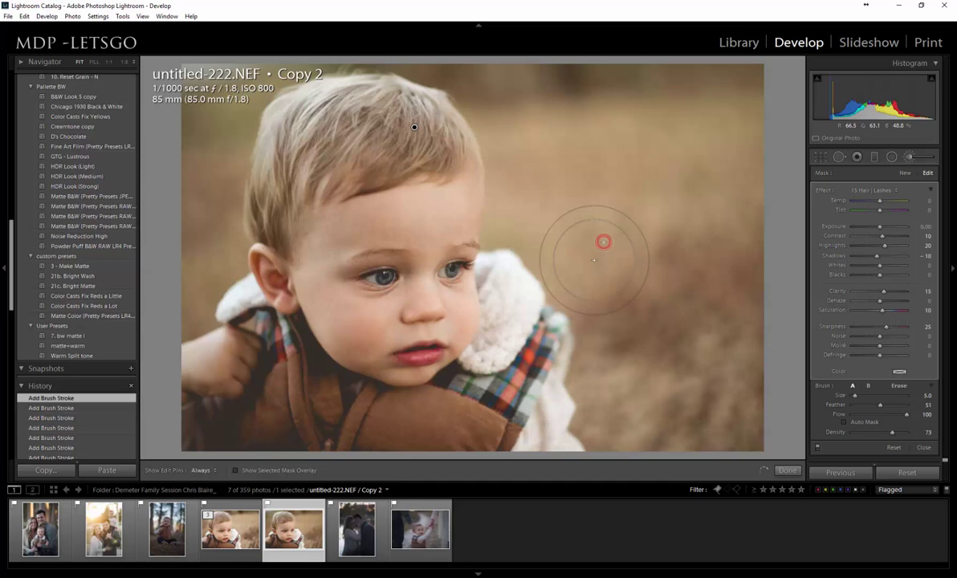
Step: Create a new 25 Iris Enhancer brush adjustment and paint it over the iris of the child's nearer eye at size 9
{"action": "left_click", "coordinate": [905, 173]}
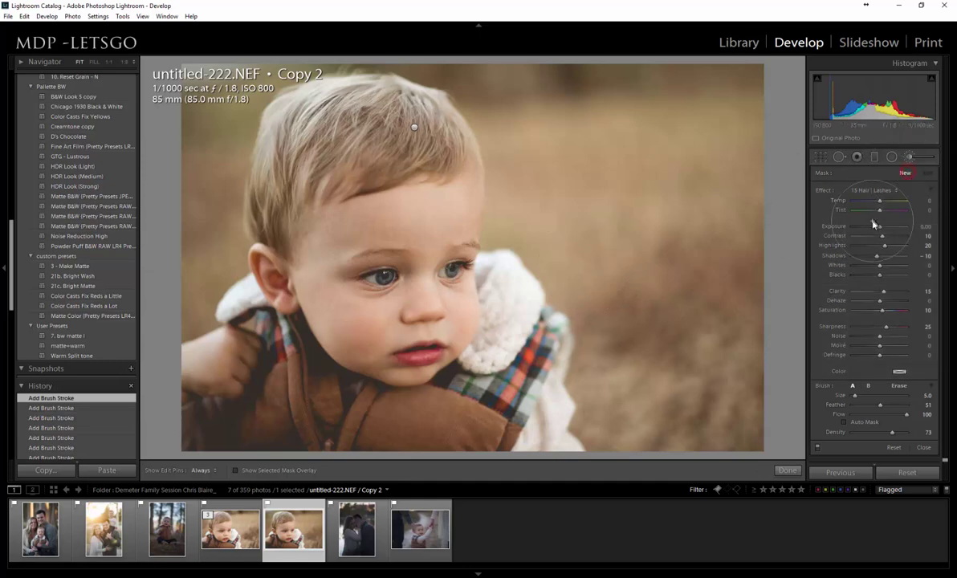
{"action": "left_click", "coordinate": [885, 191]}
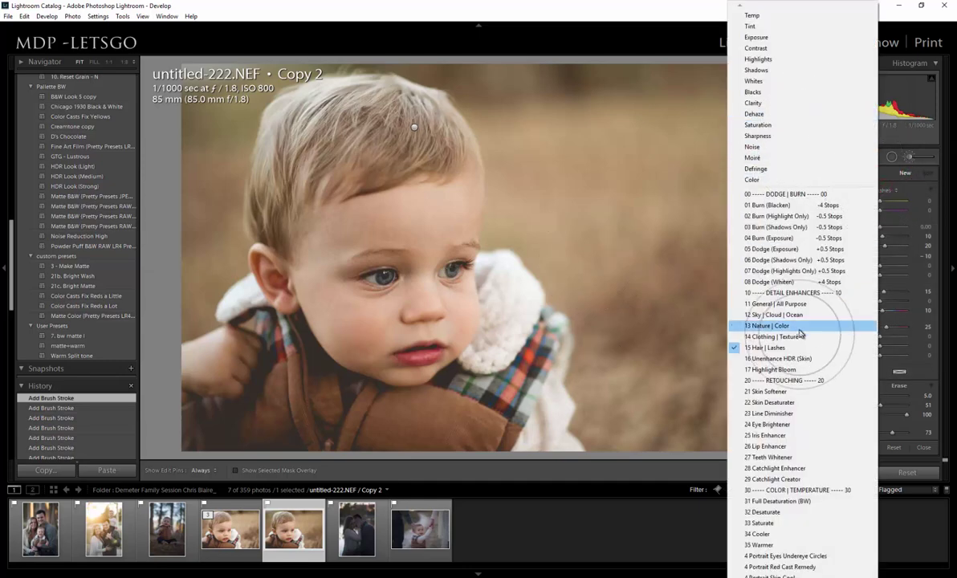
{"action": "left_click", "coordinate": [776, 435]}
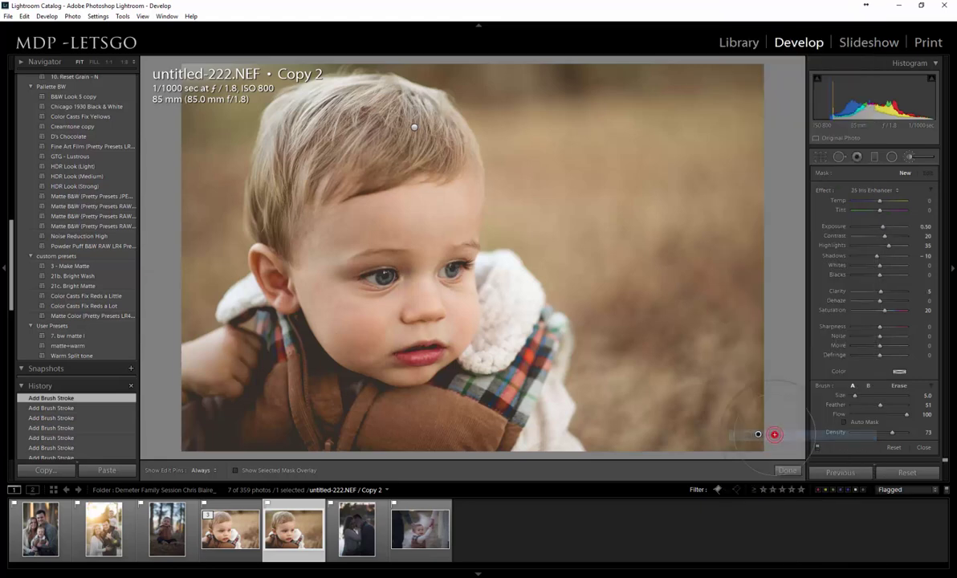
{"action": "left_click", "coordinate": [384, 277]}
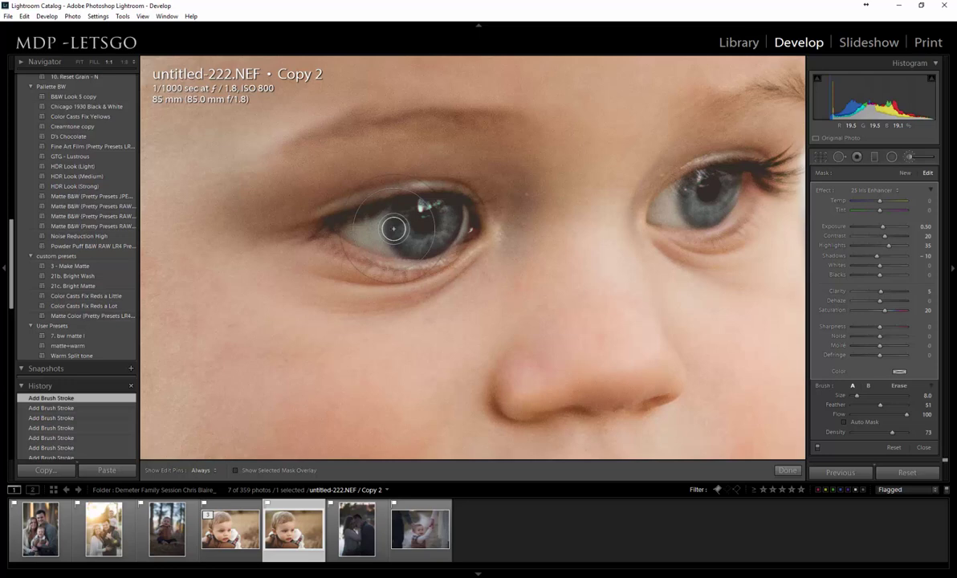
{"action": "scroll", "coordinate": [394, 228], "scroll_direction": "up", "scroll_amount": 3}
{"action": "left_click", "coordinate": [125, 62]}
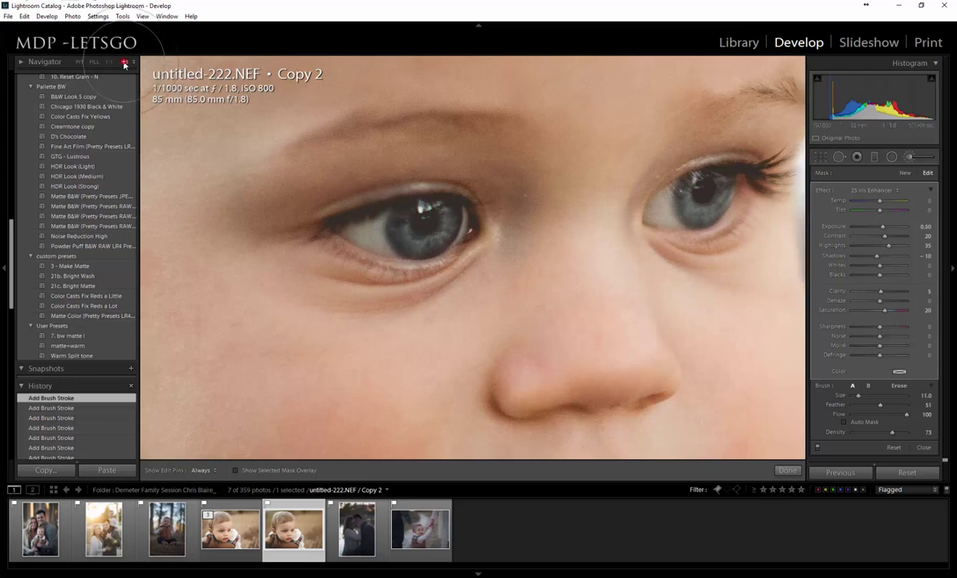
{"action": "left_click", "coordinate": [114, 64]}
{"action": "left_click", "coordinate": [110, 62]}
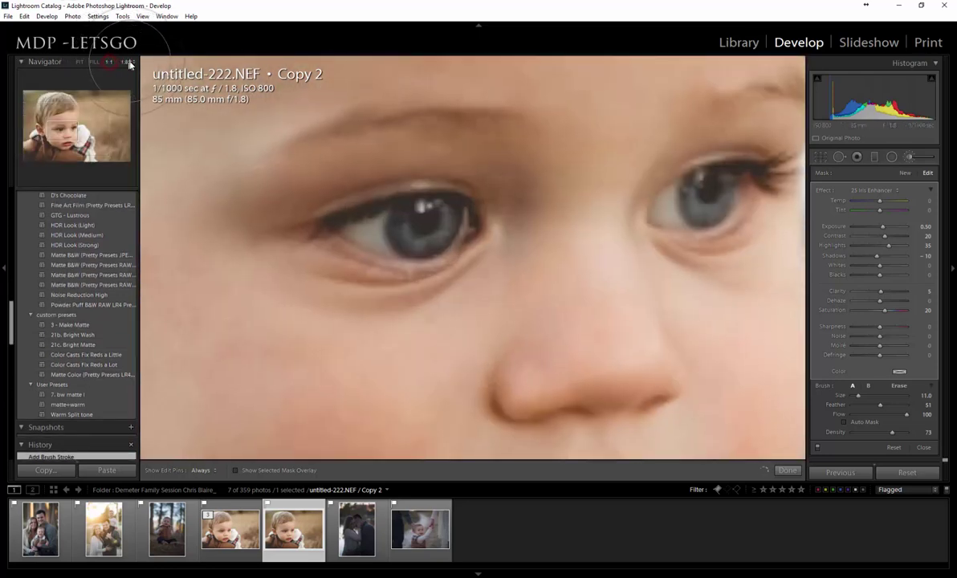
{"action": "left_click_drag", "start_coordinate": [613, 210], "coordinate": [530, 268]}
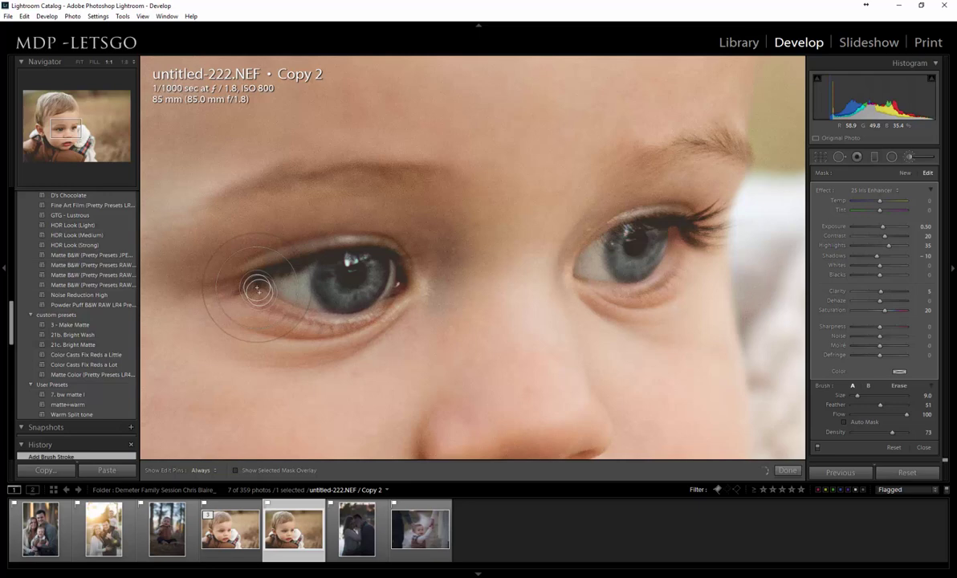
{"action": "left_click_drag", "start_coordinate": [330, 295], "coordinate": [318, 269]}
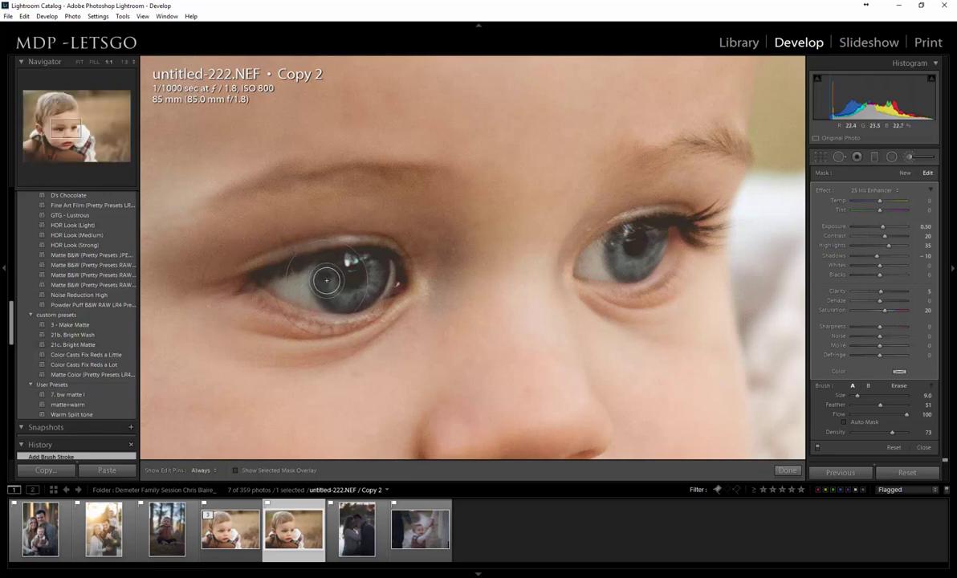
Step: Paint the iris enhancer over the child's farther iris and erase the spill around that eye's outer corner and lower lid
{"action": "key", "text": "h"}
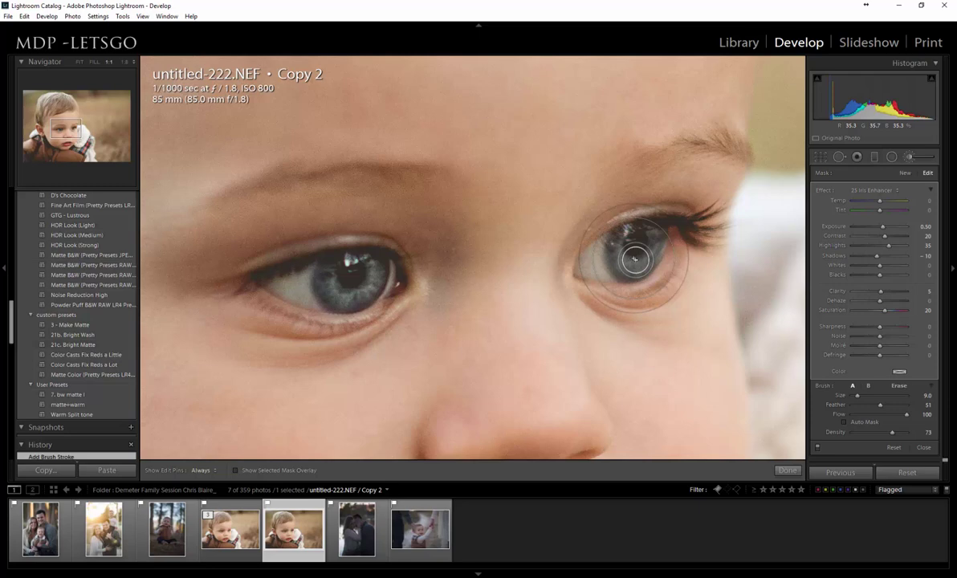
{"action": "key", "text": "h"}
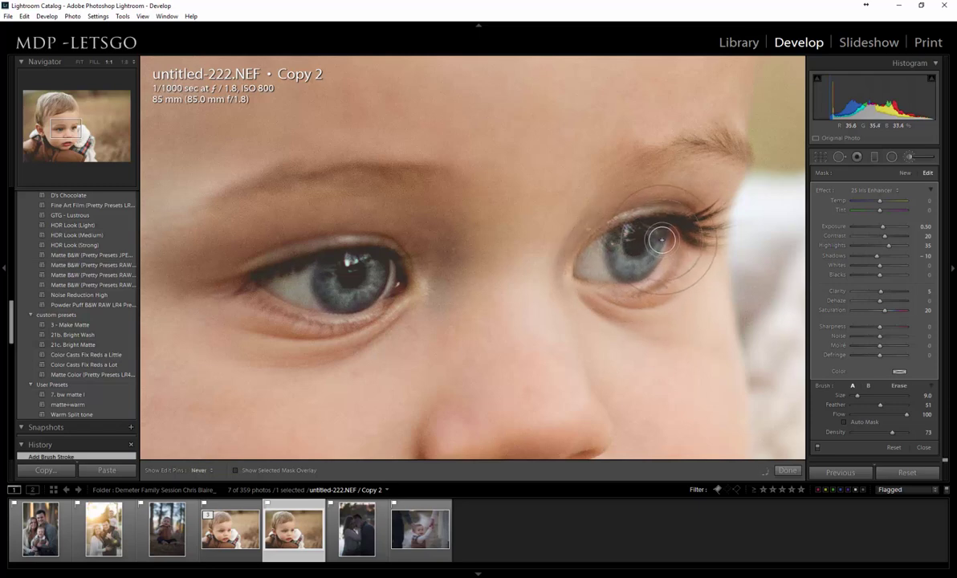
{"action": "key", "text": "h"}
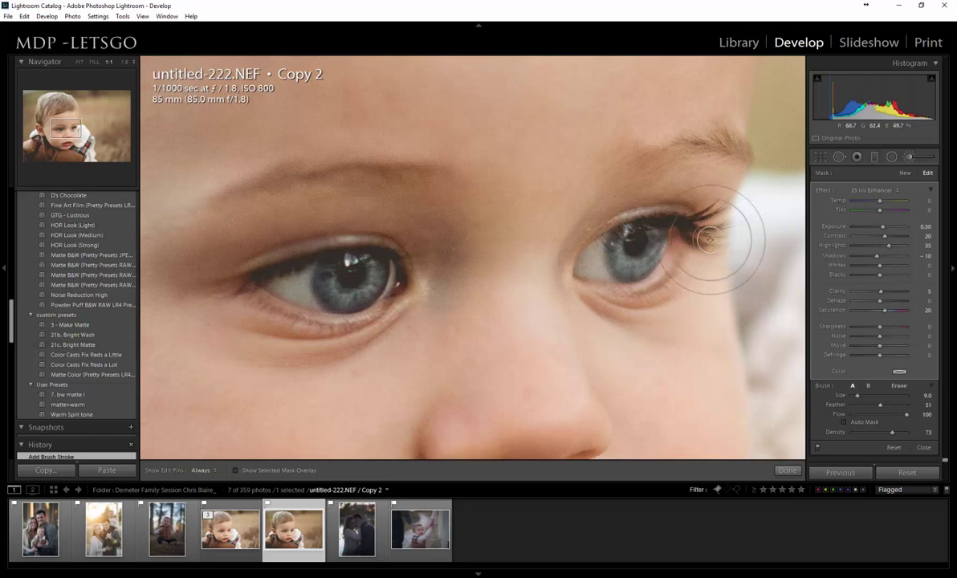
{"action": "key", "text": "alt"}
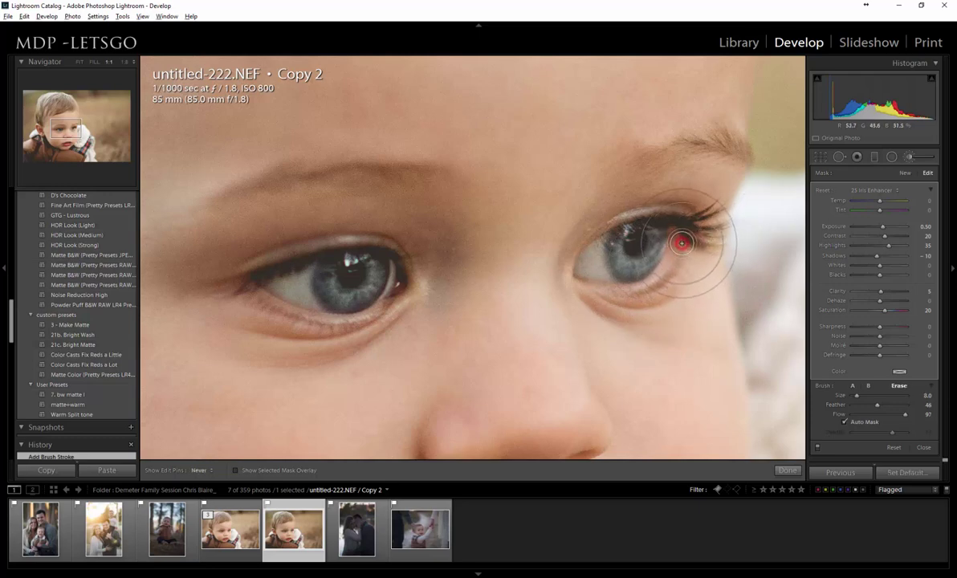
{"action": "mouse_move", "coordinate": [681, 244]}
{"action": "left_mouse_down"}
{"action": "mouse_move", "coordinate": [632, 308]}
{"action": "mouse_move", "coordinate": [640, 304]}
{"action": "left_mouse_up"}
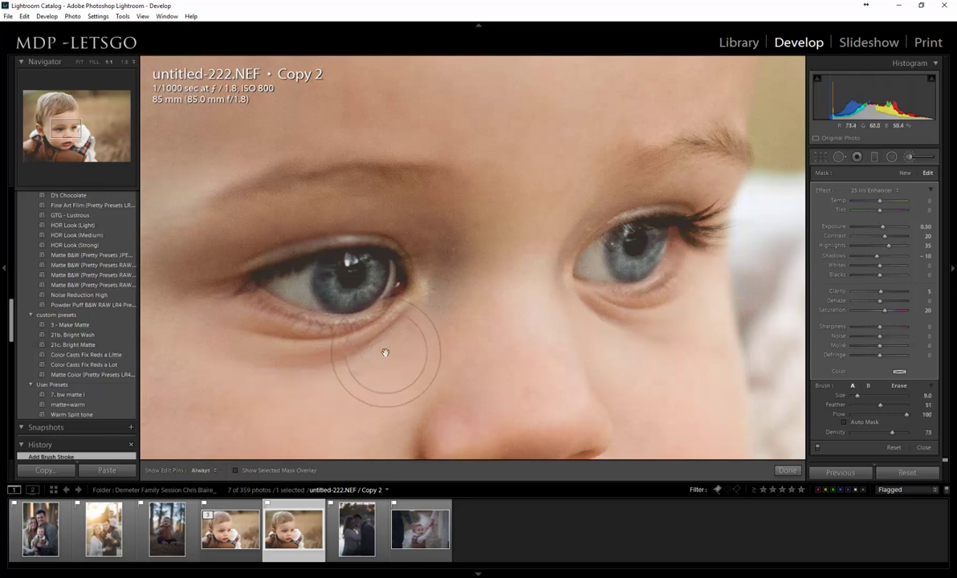
Step: Start a new adjustment brush with contrast -40 and shadows 23, clearing the iris enhancement values
{"action": "key", "text": "z"}
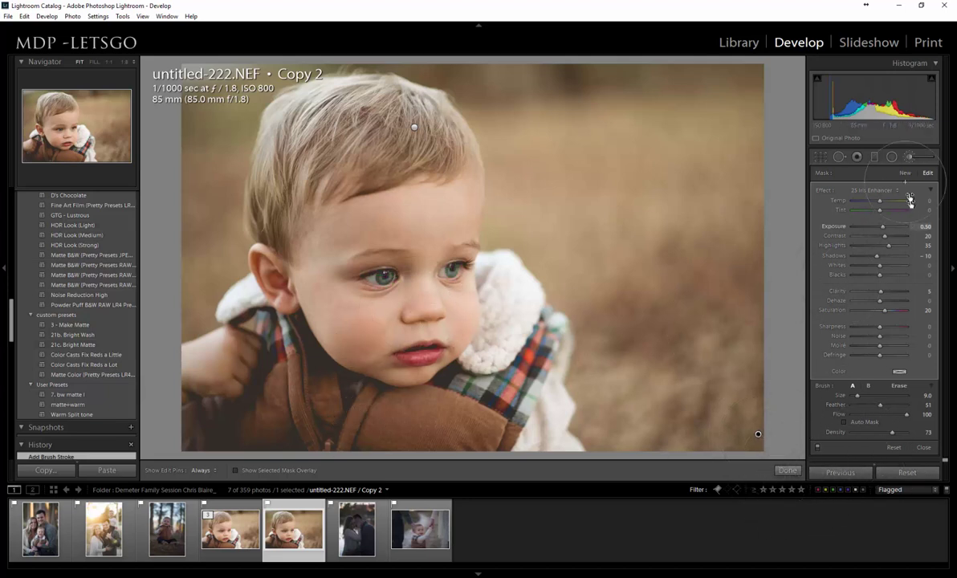
{"action": "left_click", "coordinate": [910, 159]}
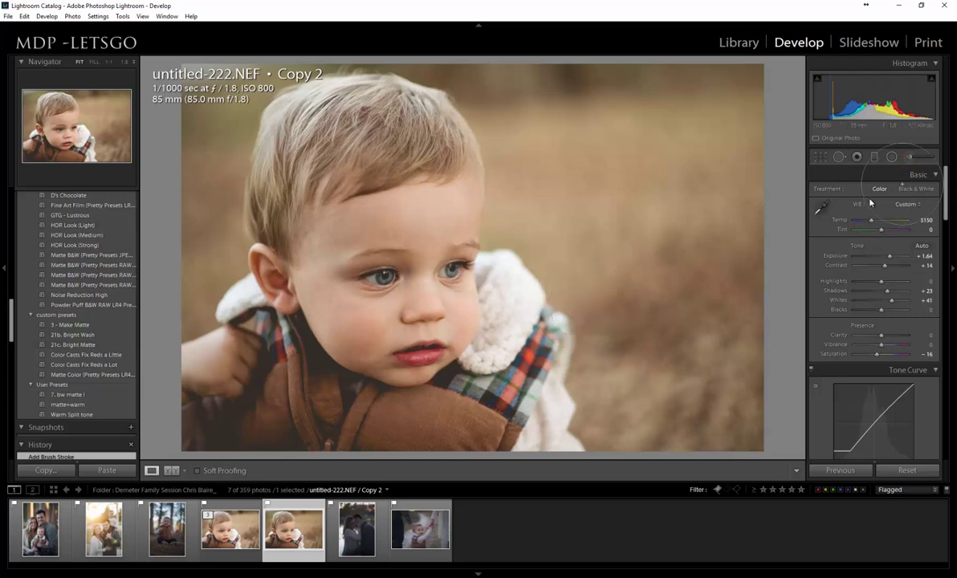
{"action": "left_click", "coordinate": [911, 159]}
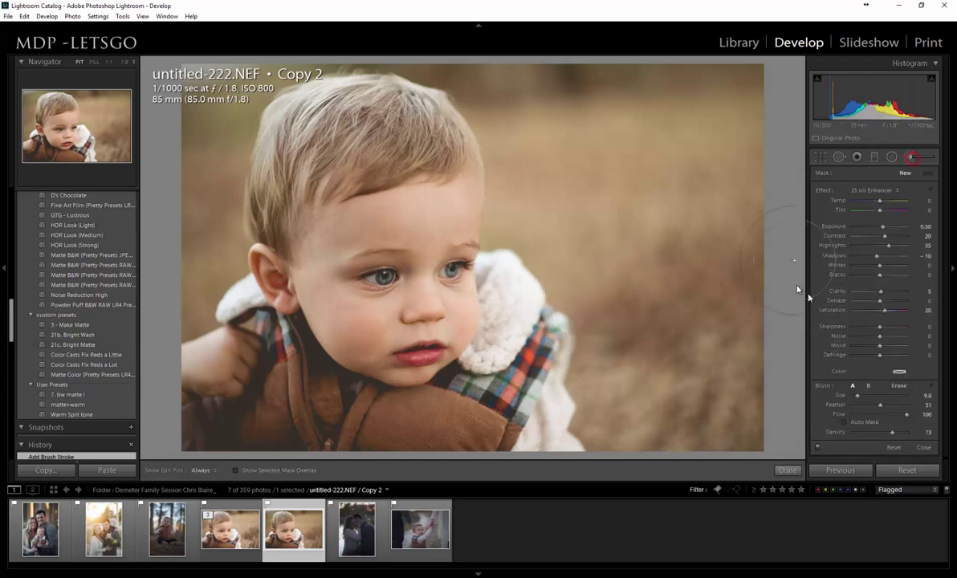
{"action": "left_click", "coordinate": [893, 189]}
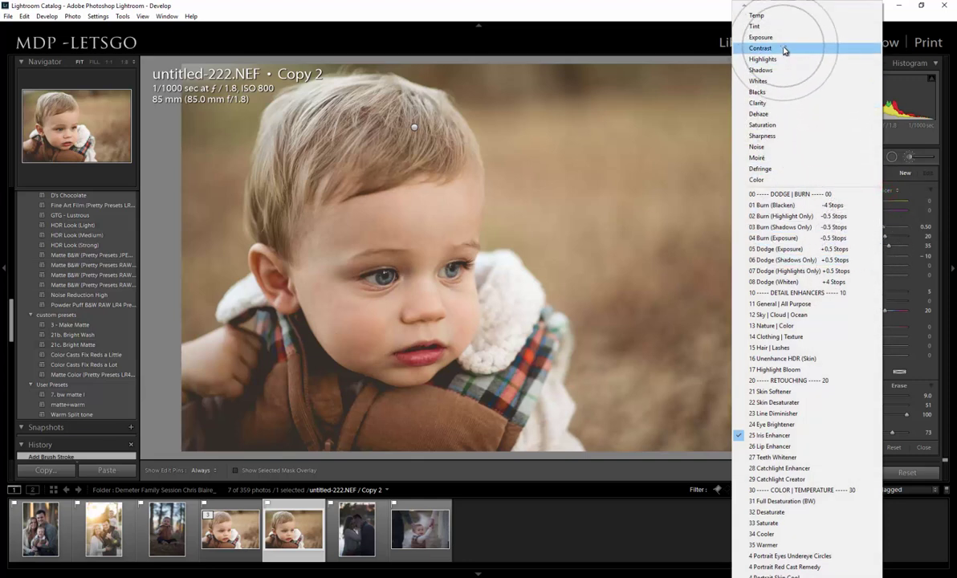
{"action": "left_click", "coordinate": [776, 70]}
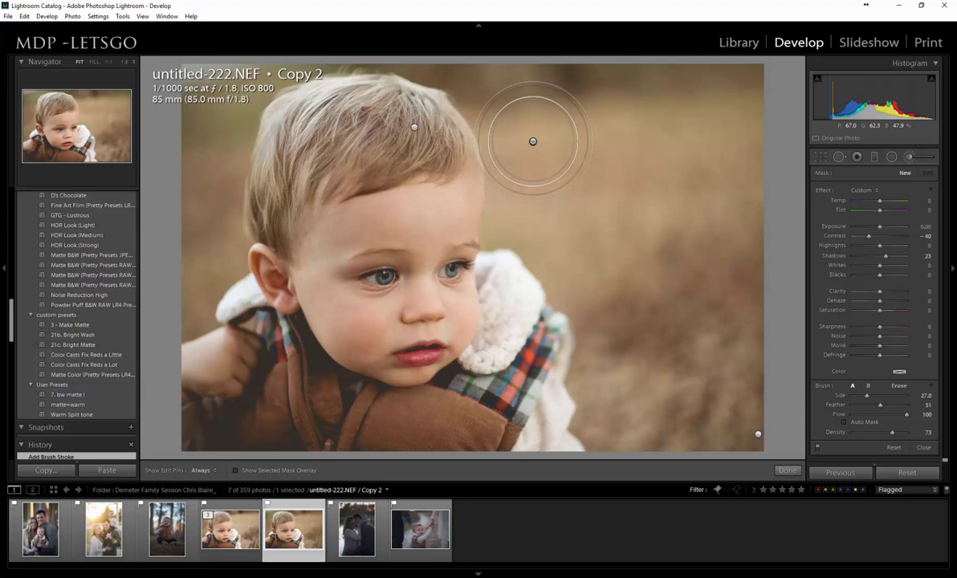
Step: Paint the reduced-contrast, lifted-shadows brush over the outer areas of the portrait at brush size 32
{"action": "scroll", "coordinate": [504, 75], "scroll_direction": "up", "scroll_amount": 5}
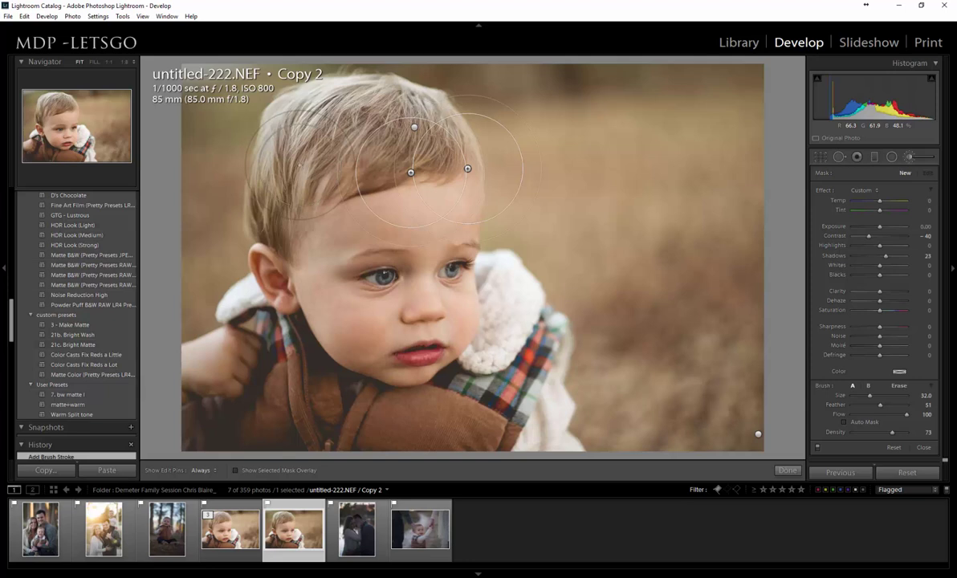
{"action": "left_click", "coordinate": [125, 61]}
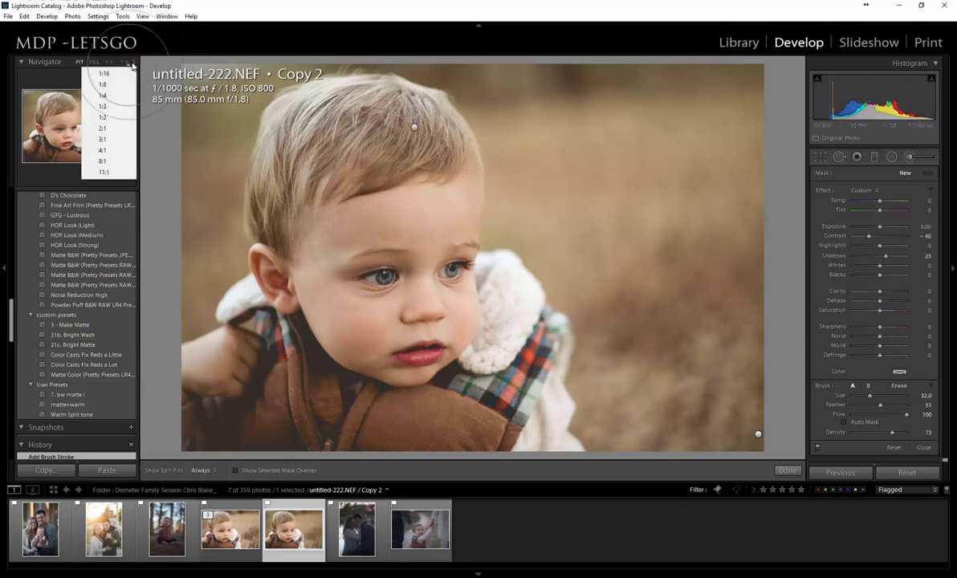
{"action": "left_click", "coordinate": [111, 95]}
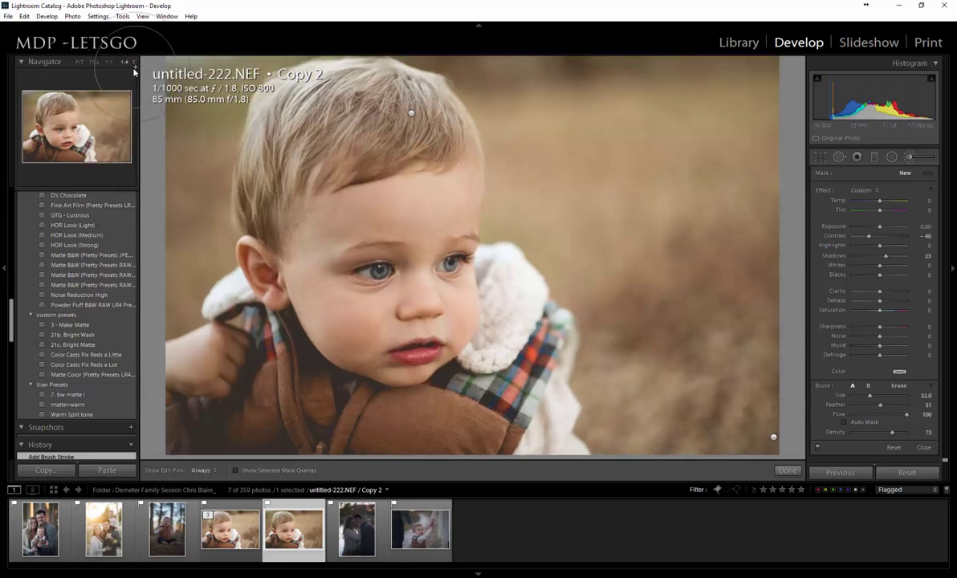
{"action": "left_click", "coordinate": [125, 61]}
{"action": "left_click", "coordinate": [112, 81]}
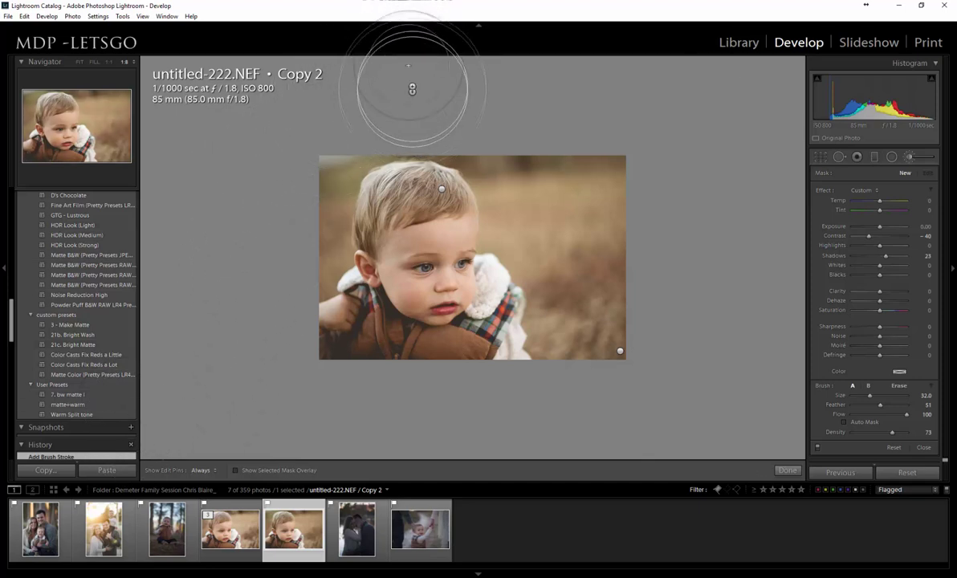
{"action": "key", "text": "h"}
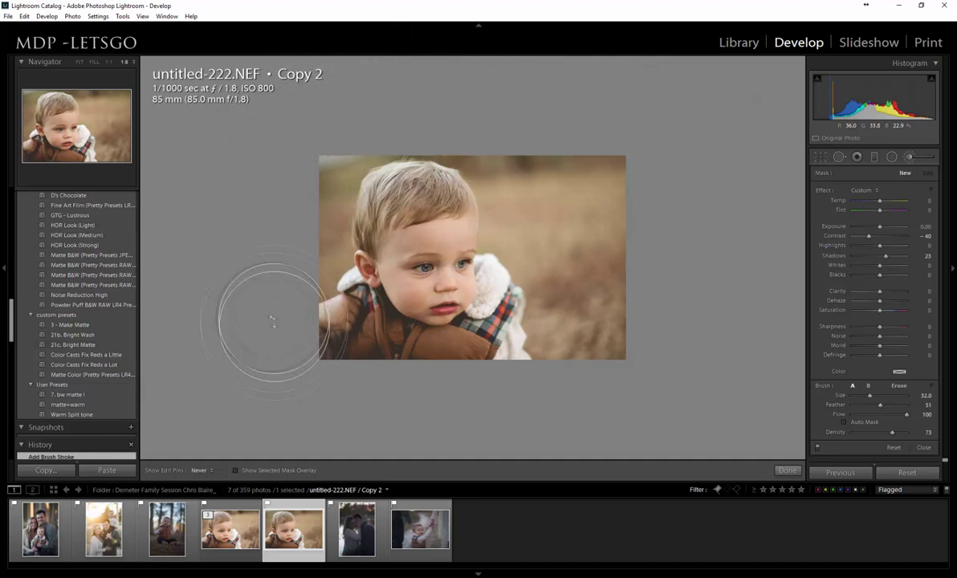
{"action": "key", "text": "h"}
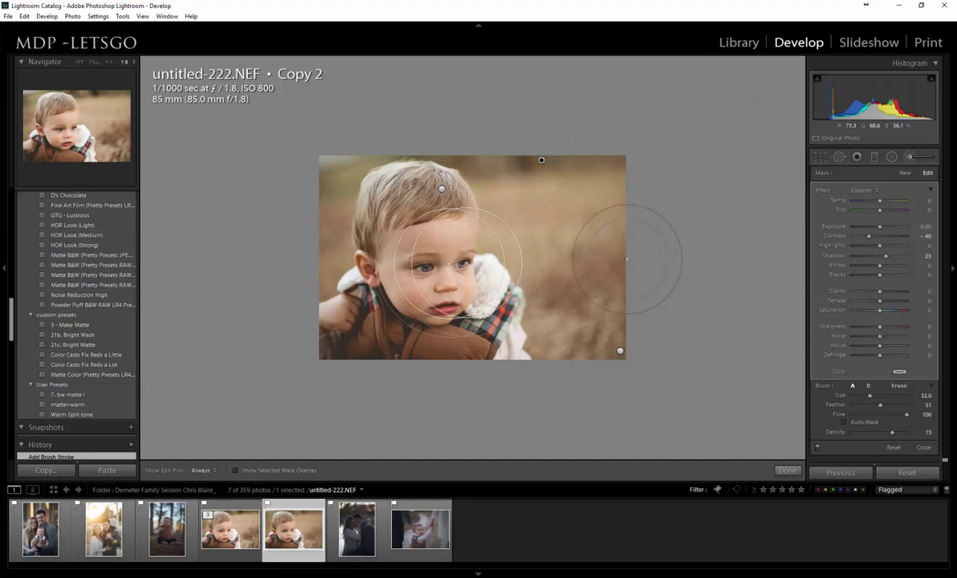
Step: Raise the red luminance to +13 in the HSL adjustments after trying the red saturation at -100
{"action": "left_click", "coordinate": [907, 153]}
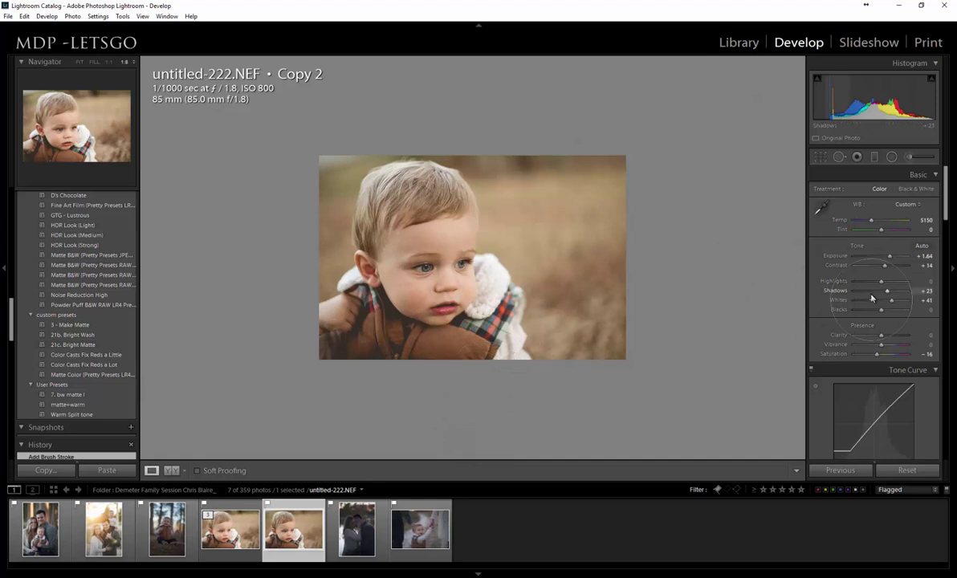
{"action": "scroll", "coordinate": [932, 329], "scroll_direction": "down", "scroll_amount": 6}
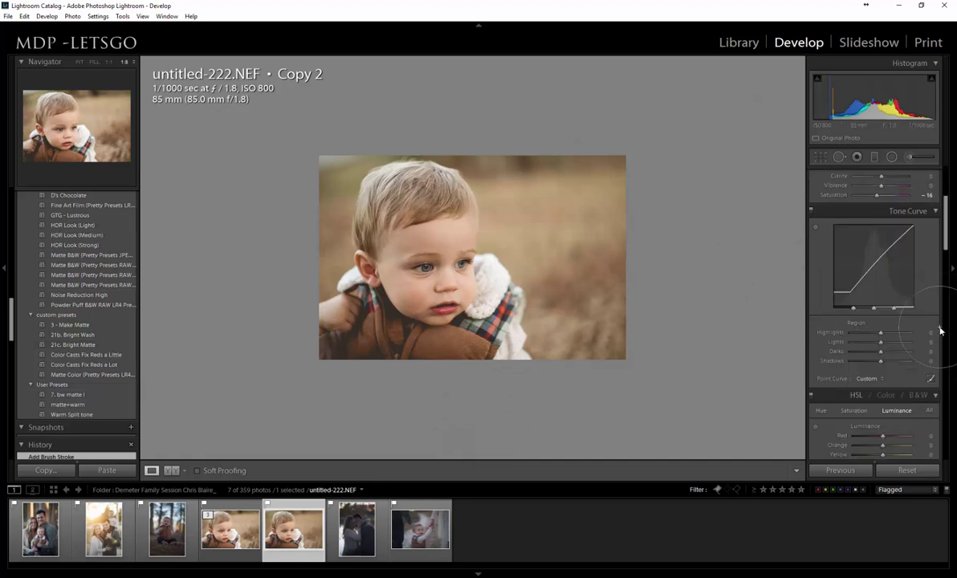
{"action": "left_click", "coordinate": [434, 265]}
{"action": "left_click", "coordinate": [430, 337]}
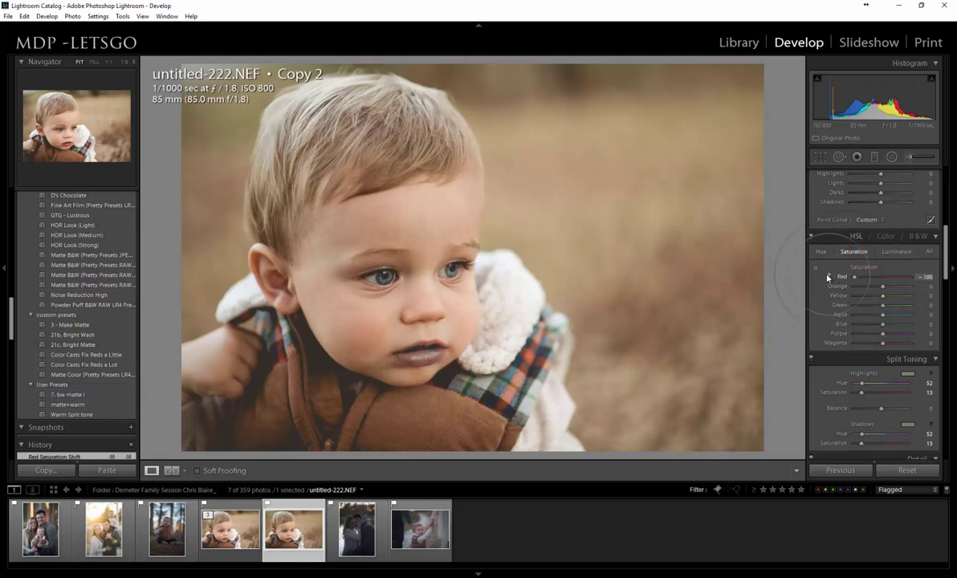
{"action": "mouse_move", "coordinate": [828, 277]}
{"action": "left_mouse_down"}
{"action": "mouse_move", "coordinate": [900, 278]}
{"action": "mouse_move", "coordinate": [812, 278]}
{"action": "left_mouse_up"}
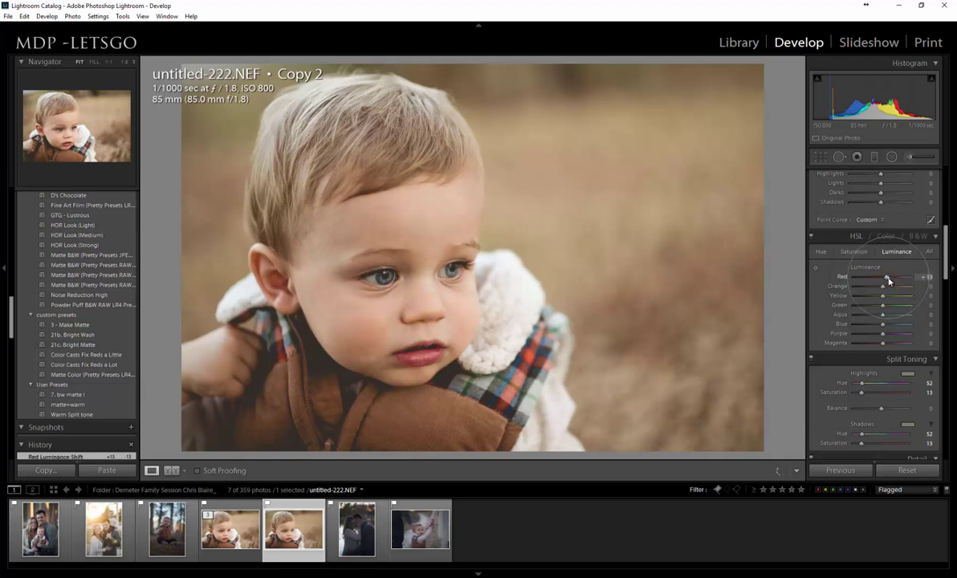
{"action": "left_click_drag", "start_coordinate": [906, 277], "coordinate": [887, 279]}
Step: Compare the two edited versions of the toddler portrait side by side in Survey view
{"action": "left_click", "coordinate": [232, 540], "text": "ctrl"}
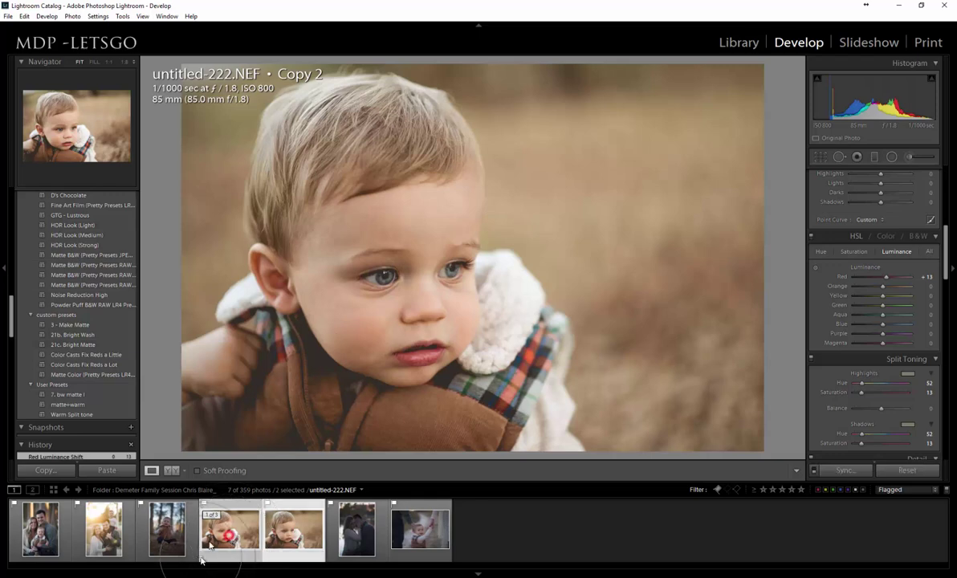
{"action": "left_click", "coordinate": [113, 476]}
{"action": "key", "text": "n"}
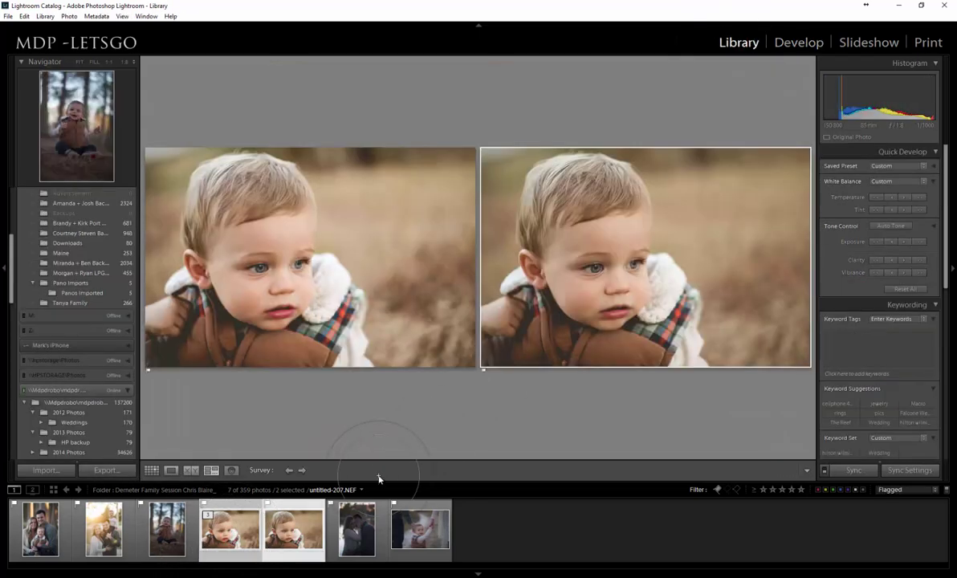
{"action": "left_click", "coordinate": [301, 530]}
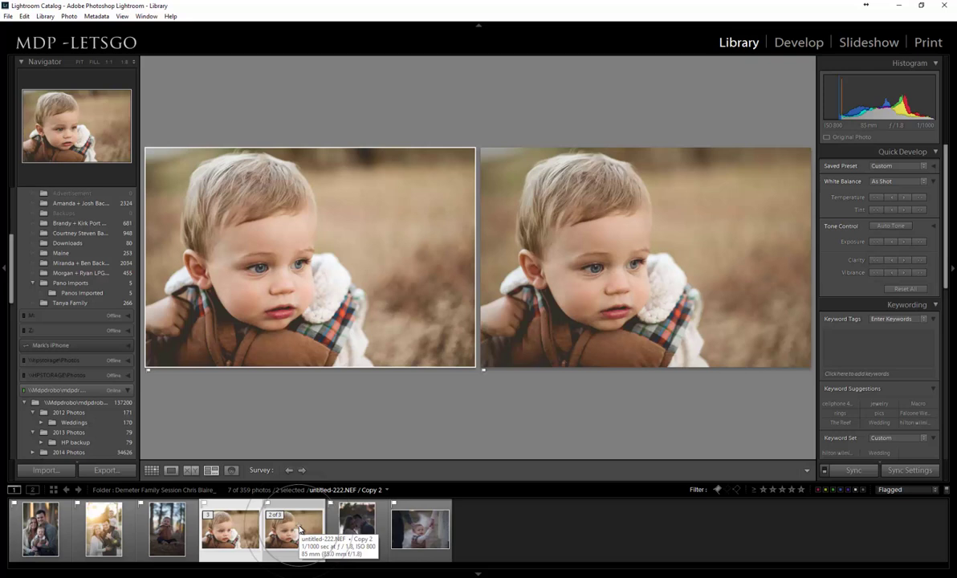
{"action": "left_click", "coordinate": [300, 529]}
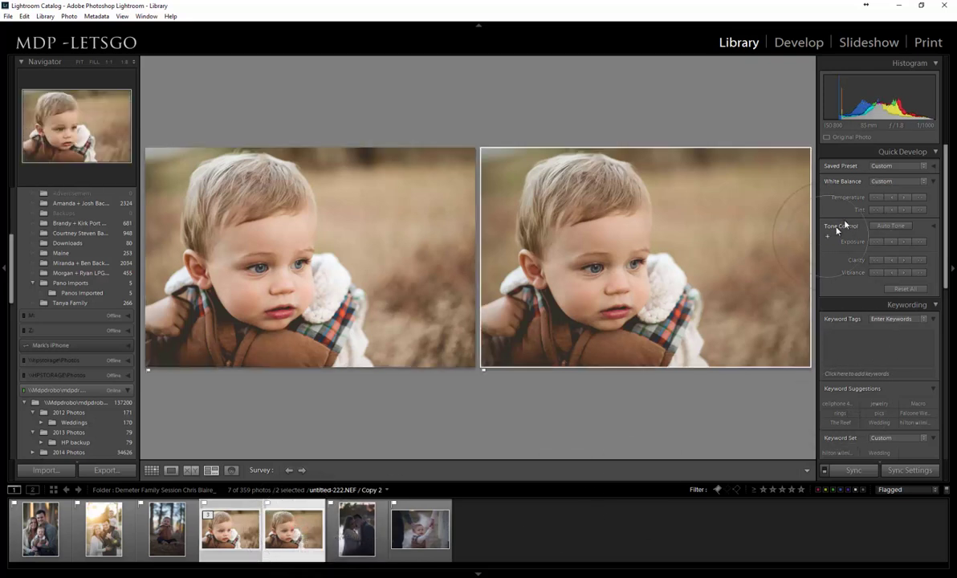
Step: Set the exposure of the Copy 2 portrait to +1.82 in Develop and check it against the other version
{"action": "left_click", "coordinate": [799, 43]}
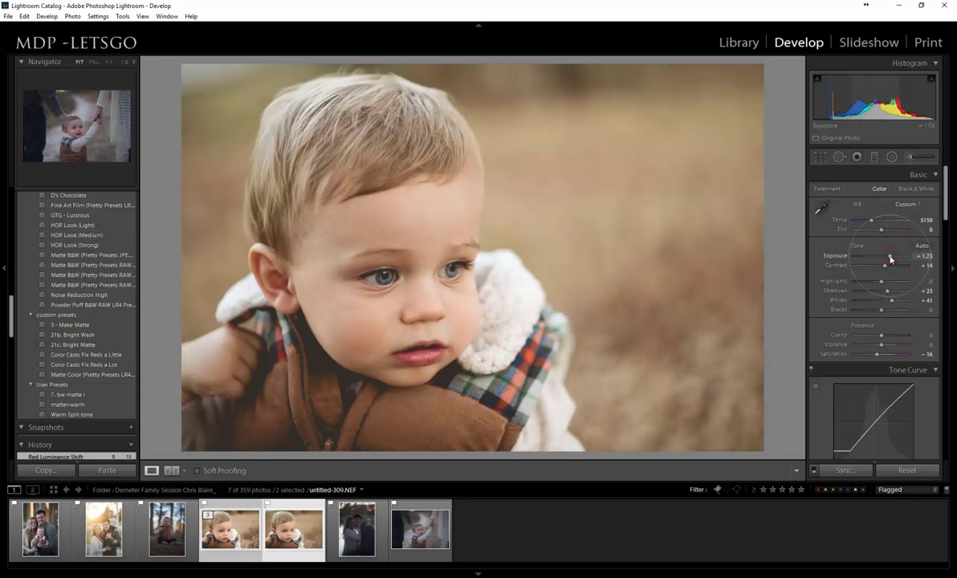
{"action": "left_click_drag", "start_coordinate": [890, 258], "coordinate": [890, 259]}
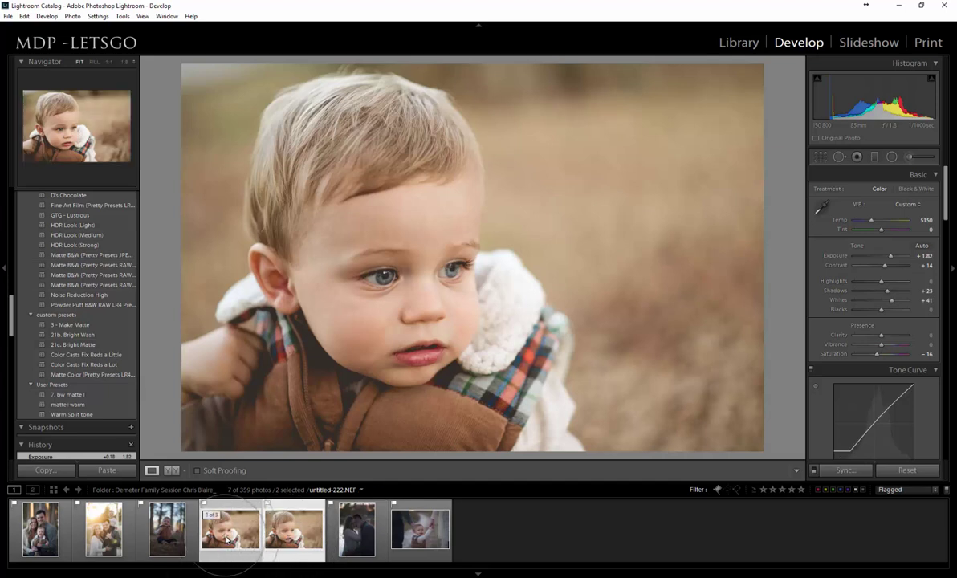
{"action": "left_click", "coordinate": [293, 529]}
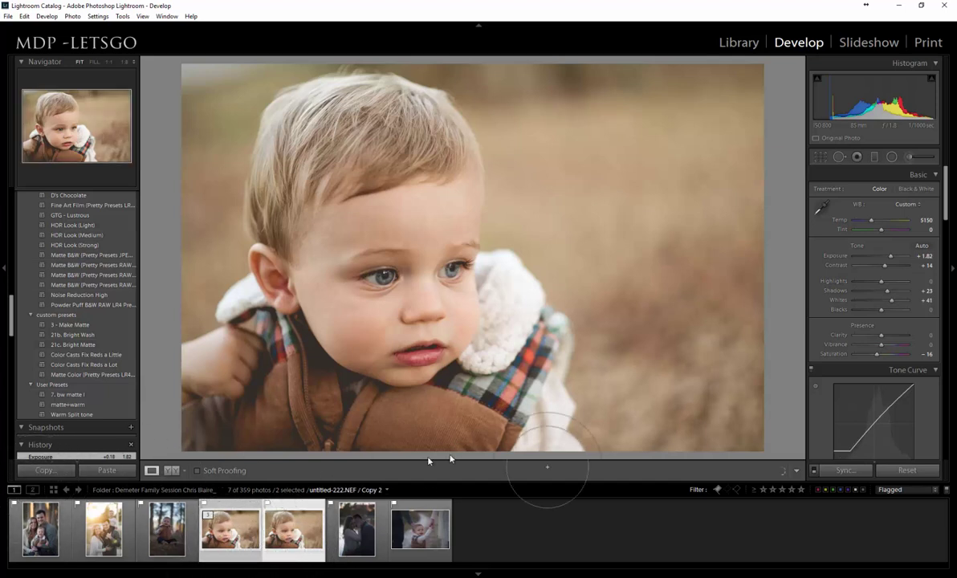
Step: Recheck the two toddler portrait versions side by side in the Library's Survey view
{"action": "left_click", "coordinate": [733, 44]}
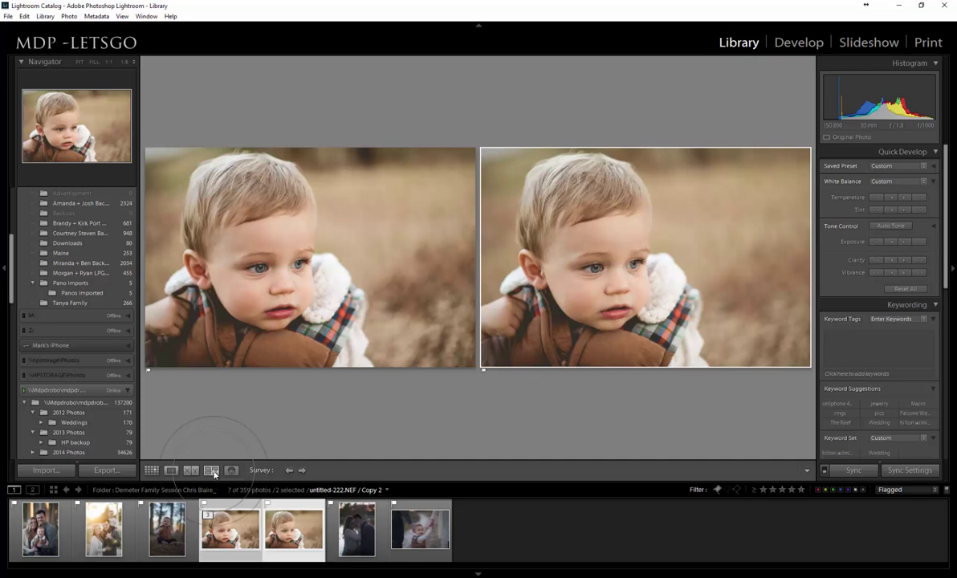
{"action": "left_click", "coordinate": [221, 518]}
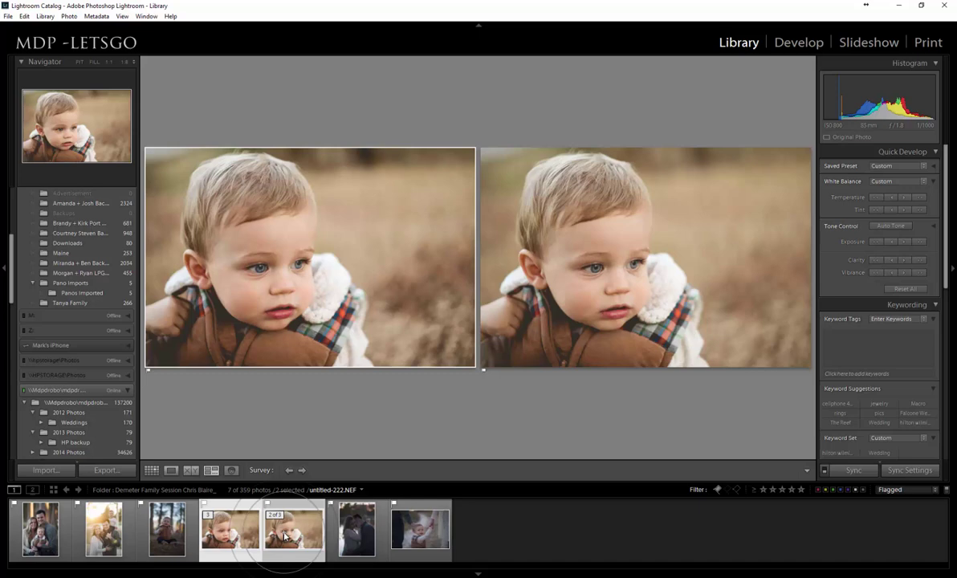
Step: Open the family portrait untitled-66.NEF in Develop and apply the matte+warm preset
{"action": "left_click", "coordinate": [40, 542]}
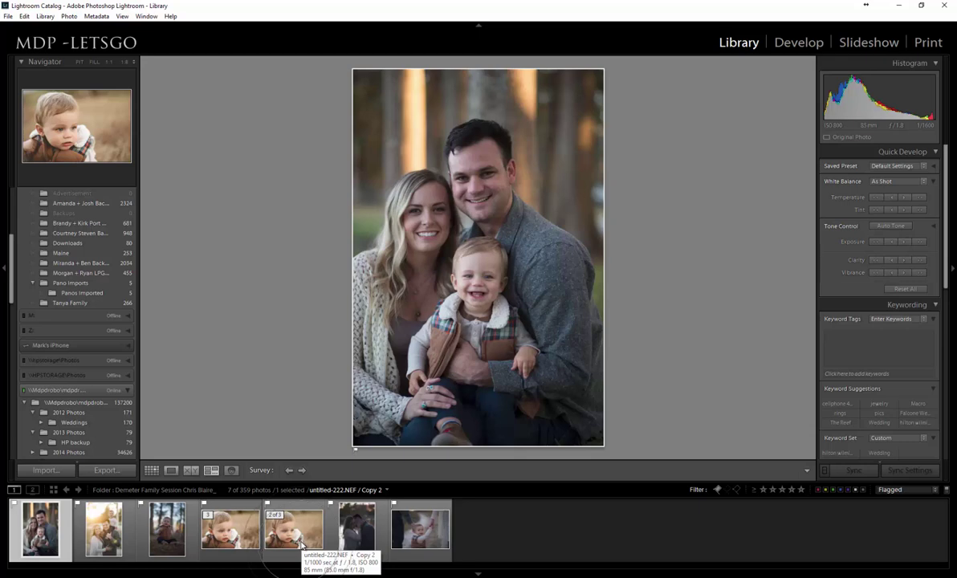
{"action": "scroll", "coordinate": [80, 354], "scroll_direction": "down", "scroll_amount": 5}
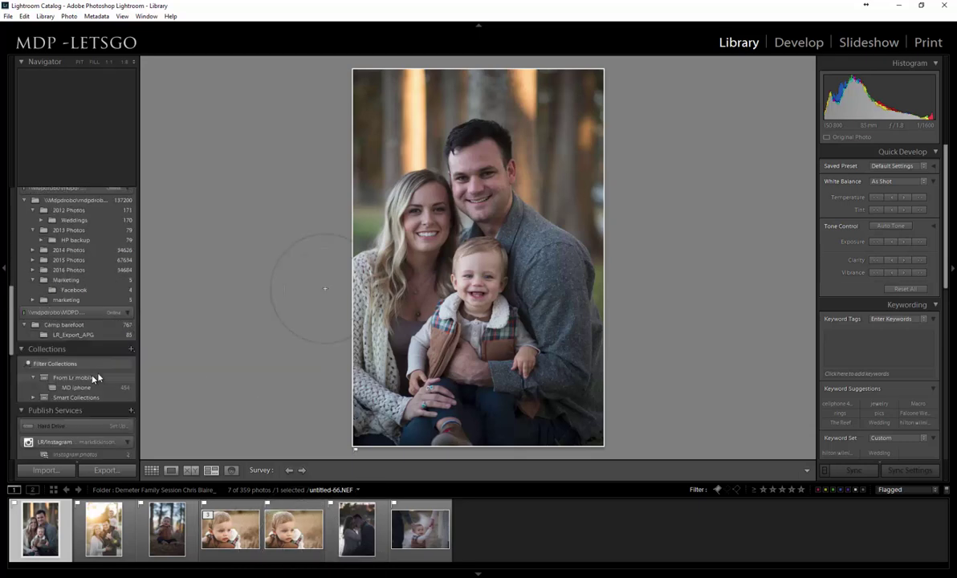
{"action": "left_click", "coordinate": [794, 45]}
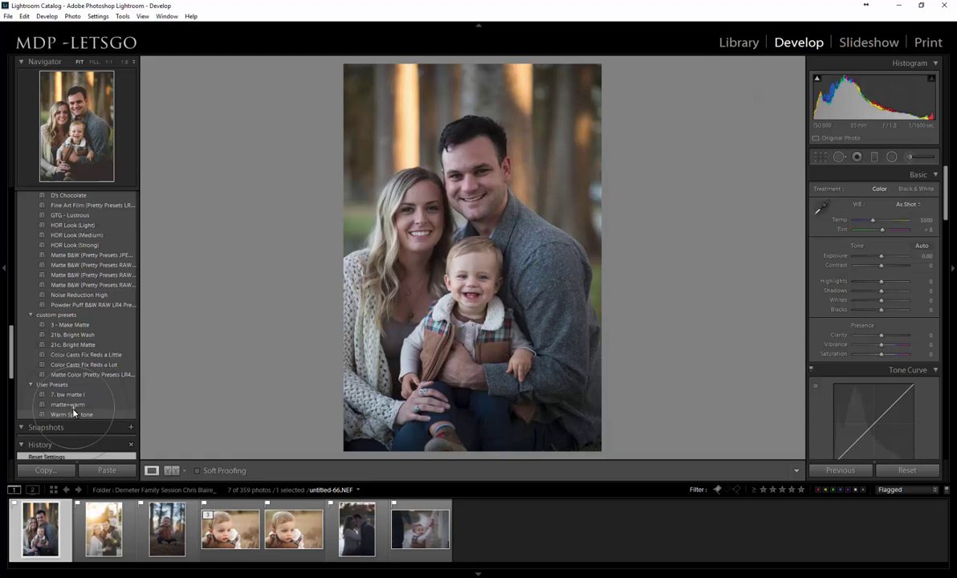
{"action": "left_click", "coordinate": [69, 405]}
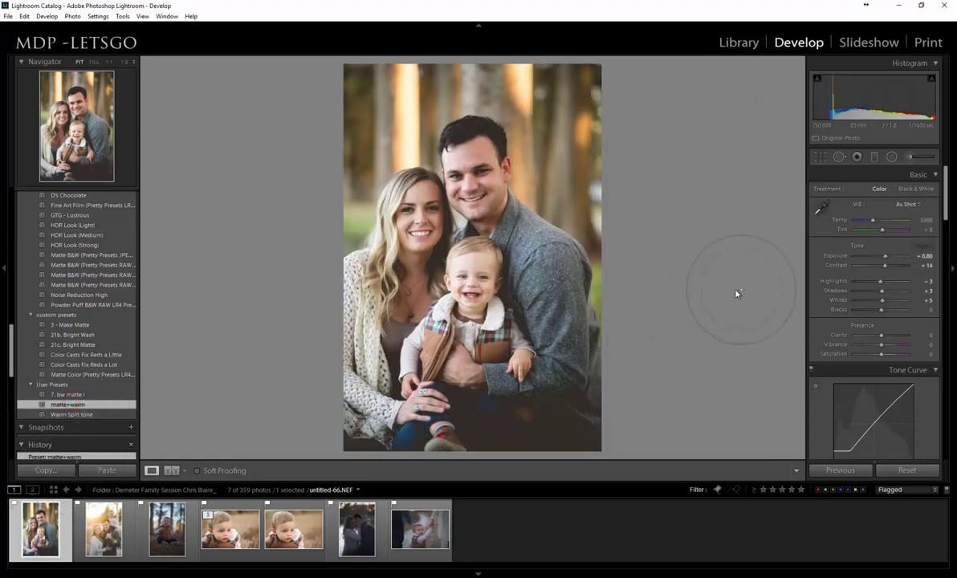
Step: Sample a neutral white balance from the woman's cream cardigan, then fine-tune the temperature to 6393 and the tint to +4
{"action": "left_click", "coordinate": [822, 208]}
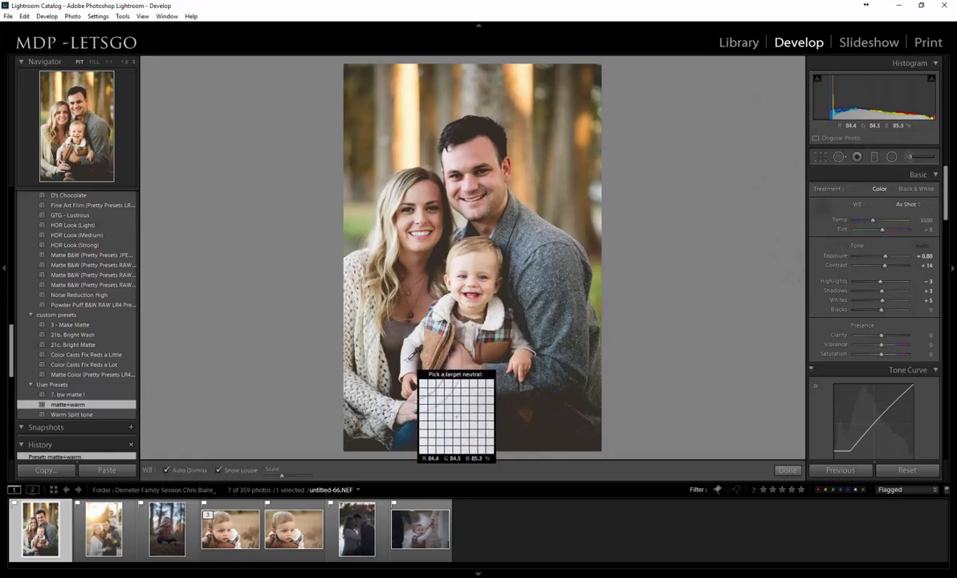
{"action": "left_click", "coordinate": [381, 335]}
{"action": "left_click_drag", "start_coordinate": [881, 221], "coordinate": [880, 225]}
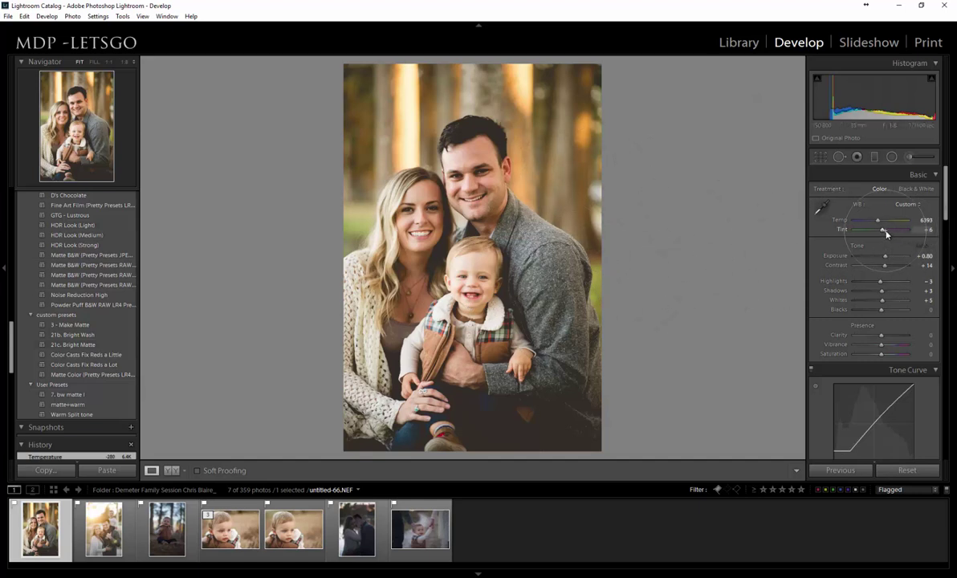
{"action": "left_click_drag", "start_coordinate": [883, 233], "coordinate": [884, 233]}
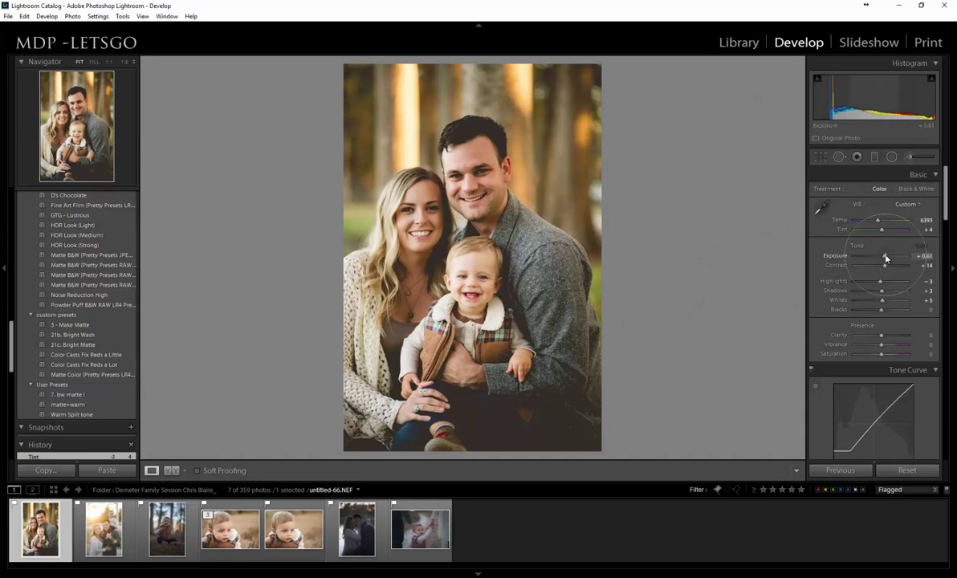
Step: Set the family portrait's exposure to +0.79, contrast to +3, highlights to -33 and shadows to +35
{"action": "left_click_drag", "start_coordinate": [885, 258], "coordinate": [887, 257]}
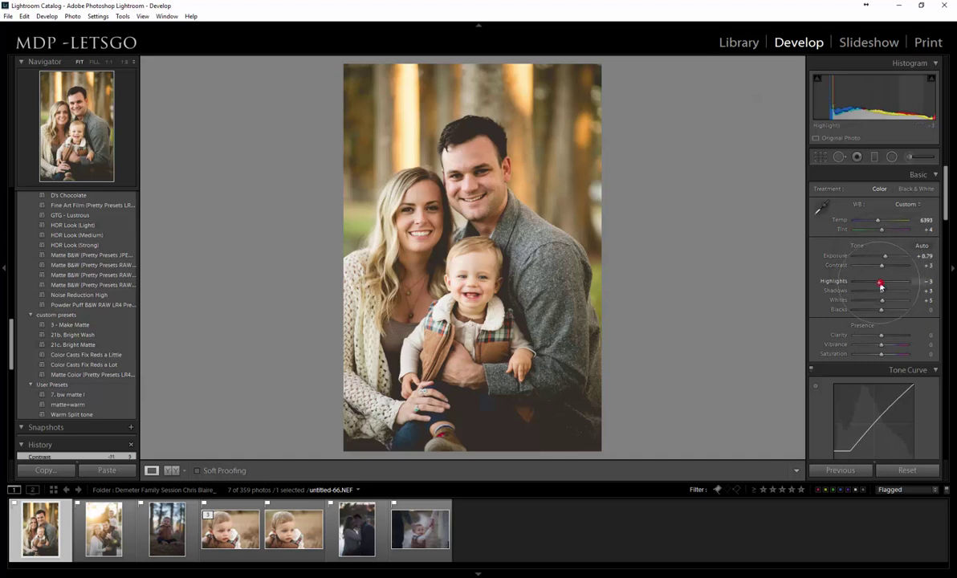
{"action": "left_click_drag", "start_coordinate": [881, 285], "coordinate": [816, 292]}
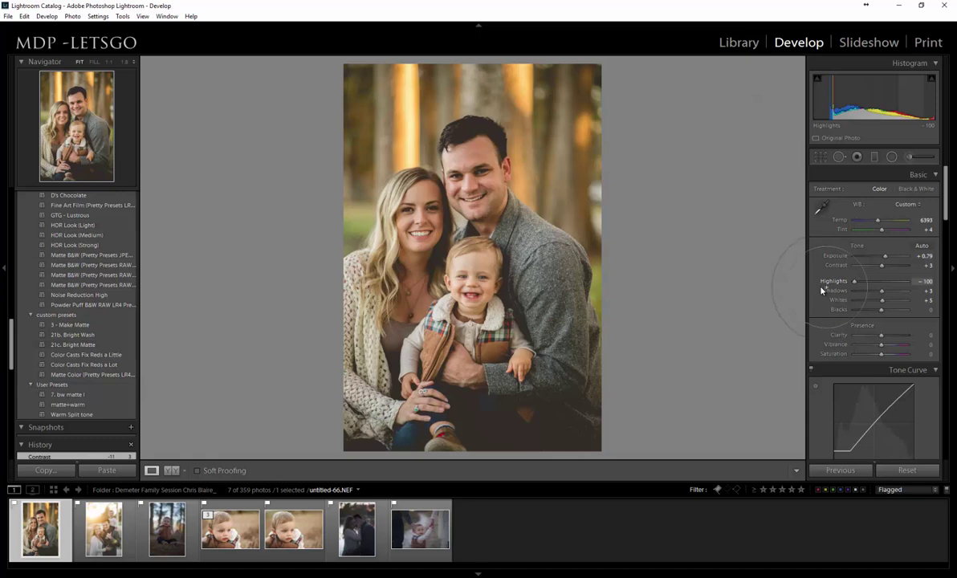
{"action": "left_click_drag", "start_coordinate": [821, 291], "coordinate": [877, 290]}
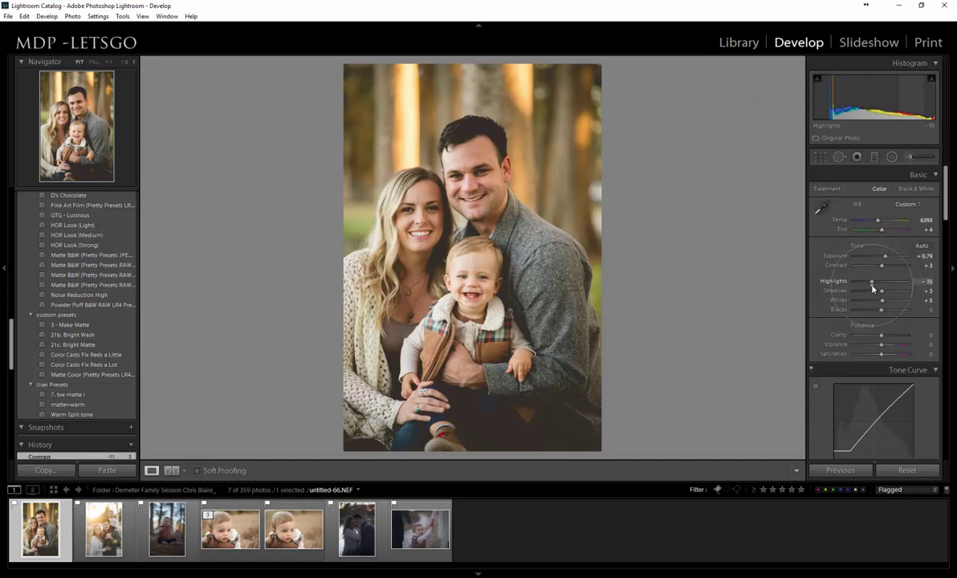
{"action": "left_click_drag", "start_coordinate": [873, 289], "coordinate": [873, 289]}
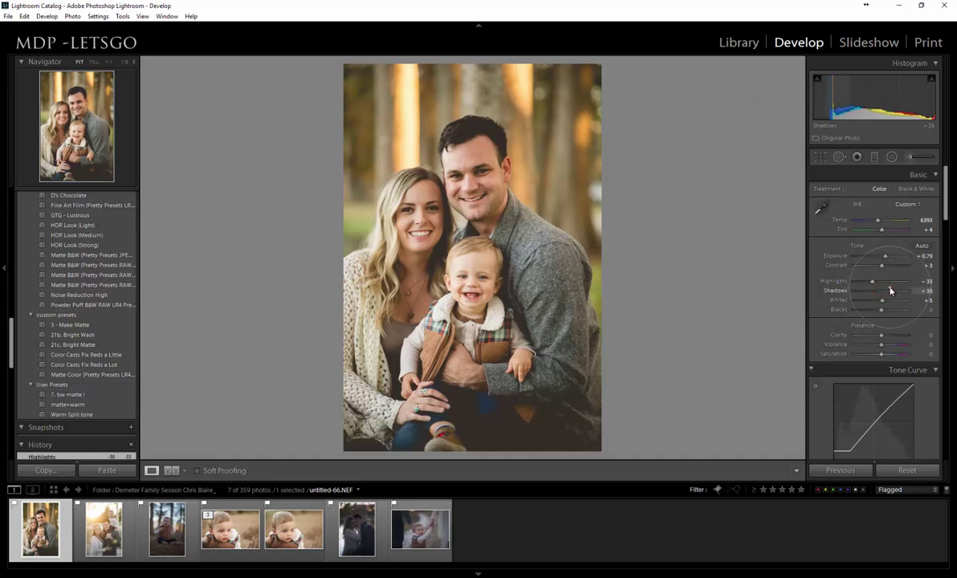
{"action": "left_click_drag", "start_coordinate": [890, 291], "coordinate": [889, 290]}
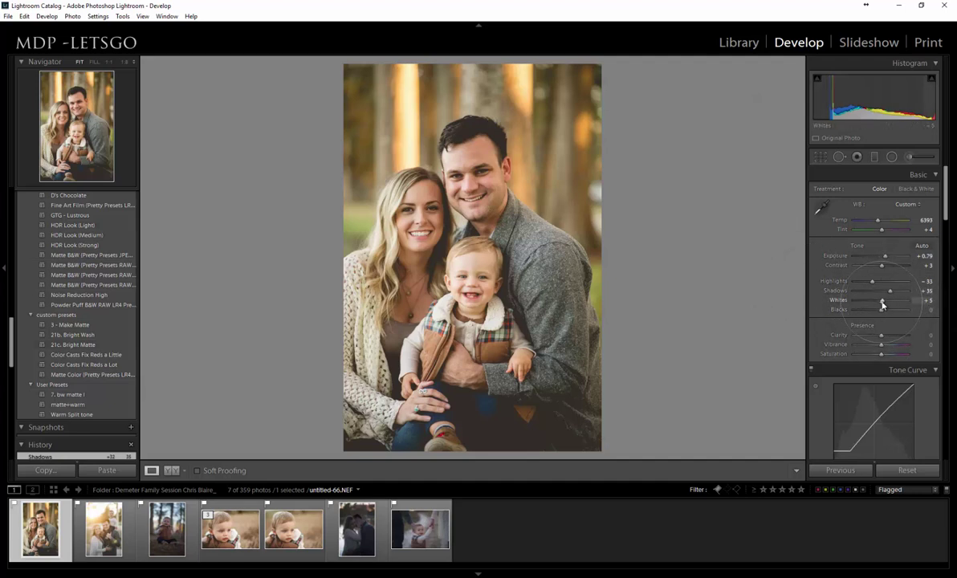
Step: Refine the family portrait's tone with whites at +14, blacks at +5 and highlights at -44
{"action": "mouse_move", "coordinate": [888, 303]}
{"action": "left_mouse_down"}
{"action": "mouse_move", "coordinate": [949, 312]}
{"action": "mouse_move", "coordinate": [826, 310]}
{"action": "mouse_move", "coordinate": [883, 311]}
{"action": "left_mouse_up"}
{"action": "mouse_move", "coordinate": [884, 308]}
{"action": "left_mouse_down"}
{"action": "mouse_move", "coordinate": [822, 317]}
{"action": "mouse_move", "coordinate": [914, 313]}
{"action": "mouse_move", "coordinate": [833, 321]}
{"action": "mouse_move", "coordinate": [885, 320]}
{"action": "mouse_move", "coordinate": [880, 310]}
{"action": "left_mouse_up"}
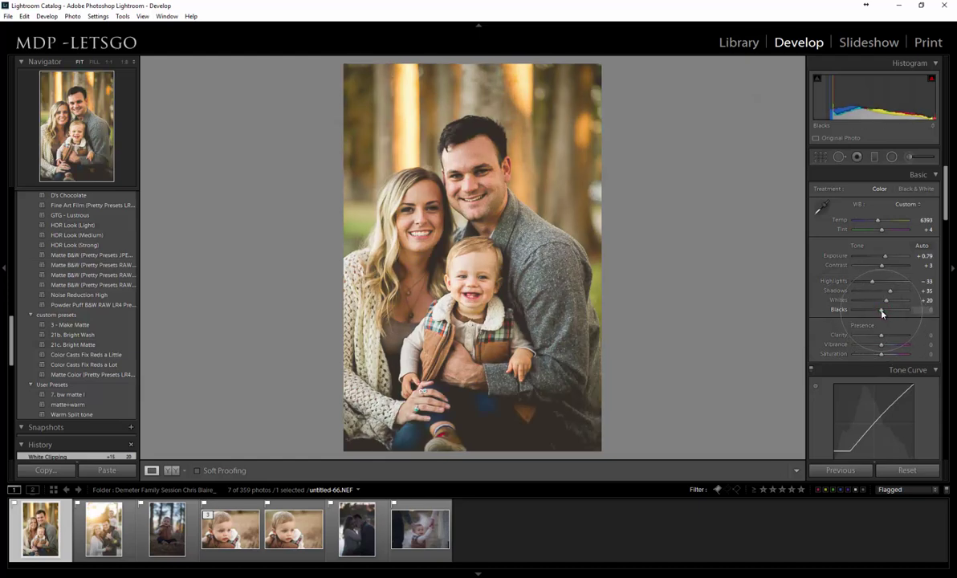
{"action": "left_click_drag", "start_coordinate": [883, 314], "coordinate": [883, 314]}
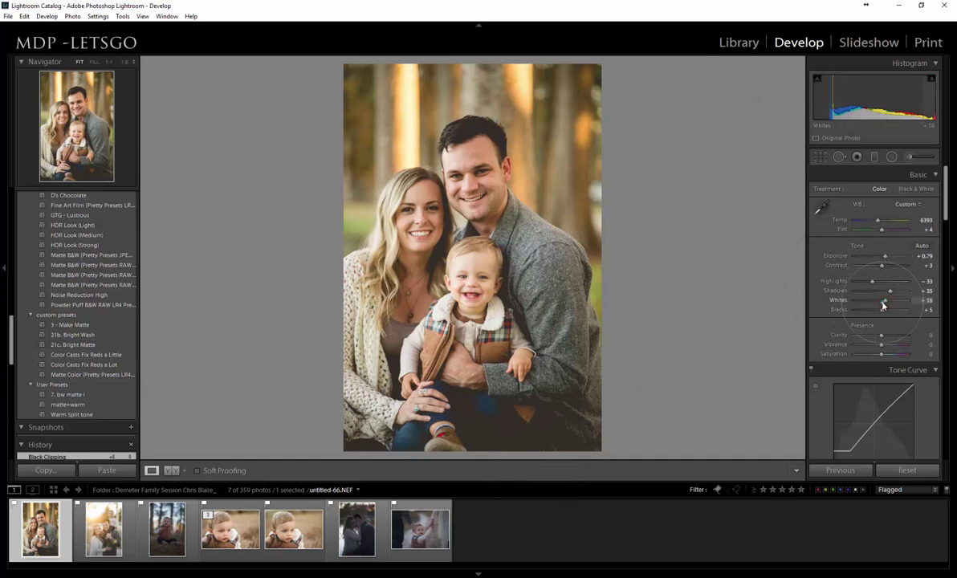
{"action": "left_click_drag", "start_coordinate": [883, 305], "coordinate": [870, 283]}
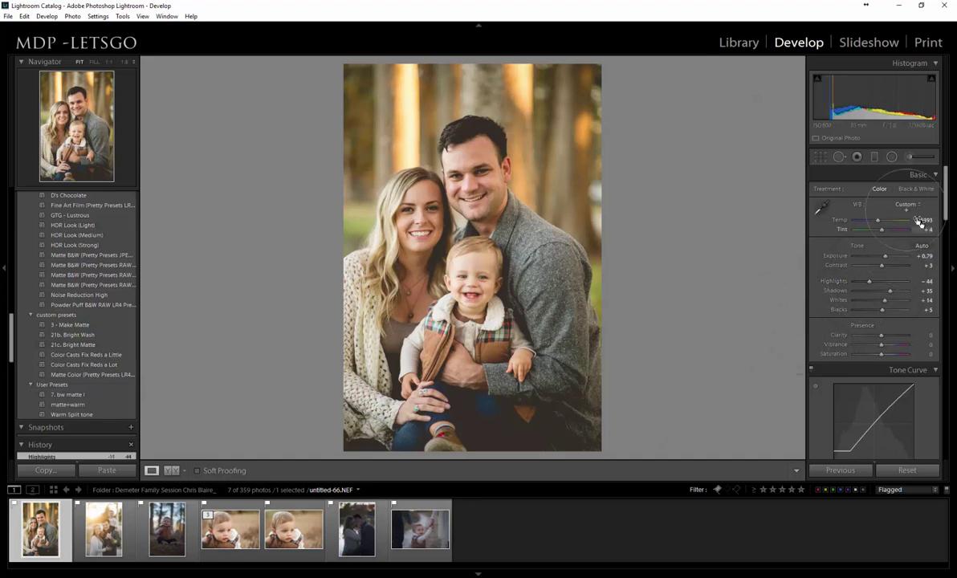
Step: Set up an adjustment brush from the Shadows effect with shadows 23, exposure 0.10 and blacks 3
{"action": "left_click", "coordinate": [910, 159]}
{"action": "left_click", "coordinate": [871, 191]}
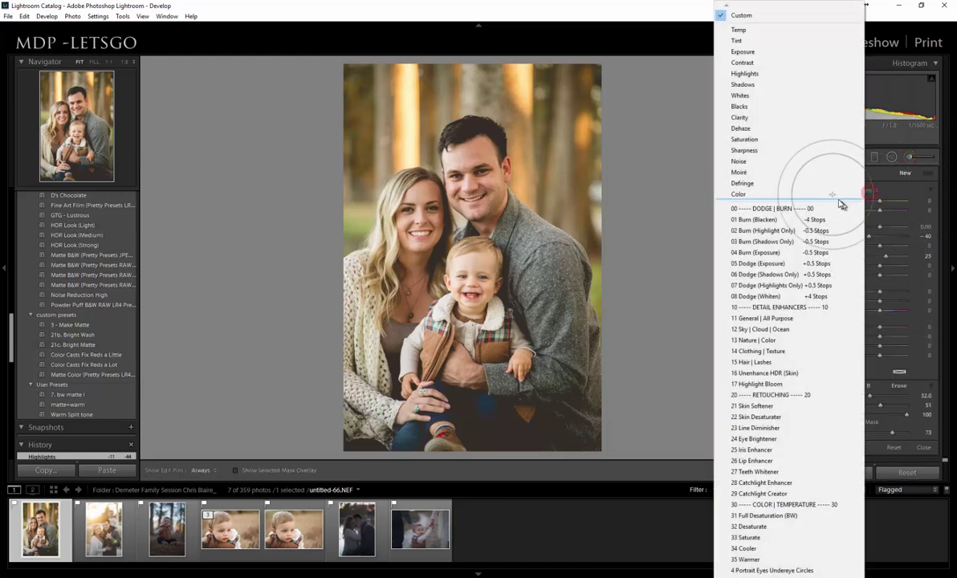
{"action": "left_click", "coordinate": [753, 83]}
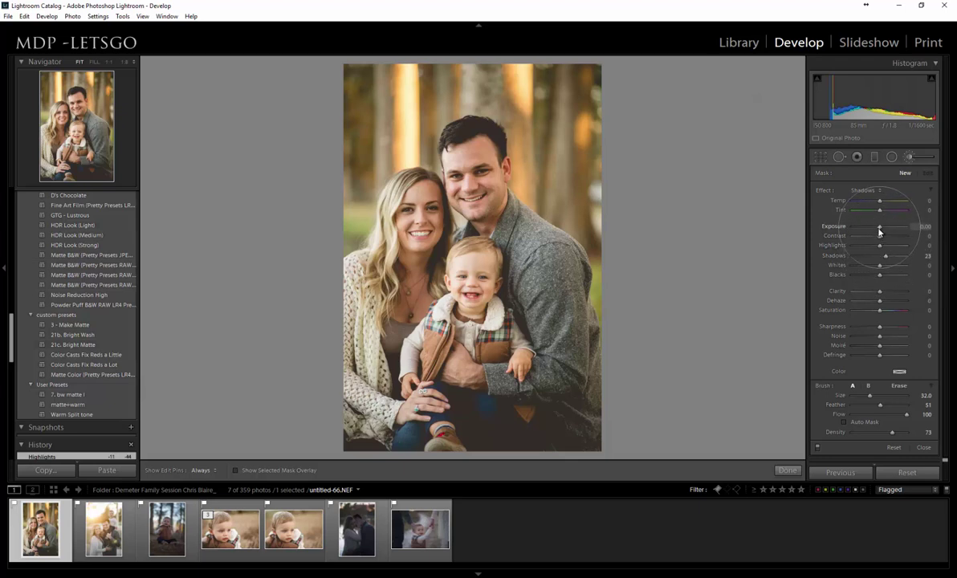
{"action": "left_click", "coordinate": [921, 228]}
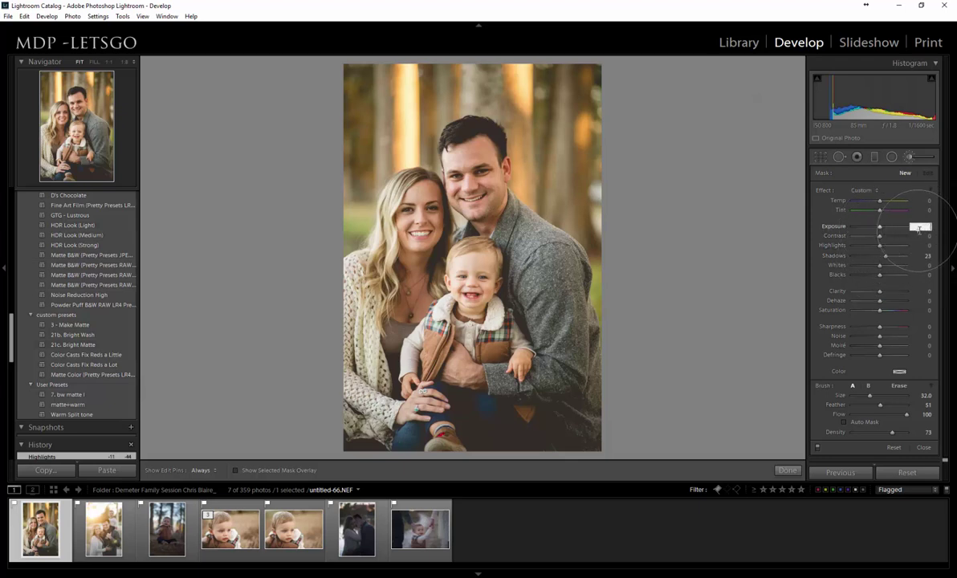
{"action": "type", "text": ".10"}
{"action": "key", "text": "Return"}
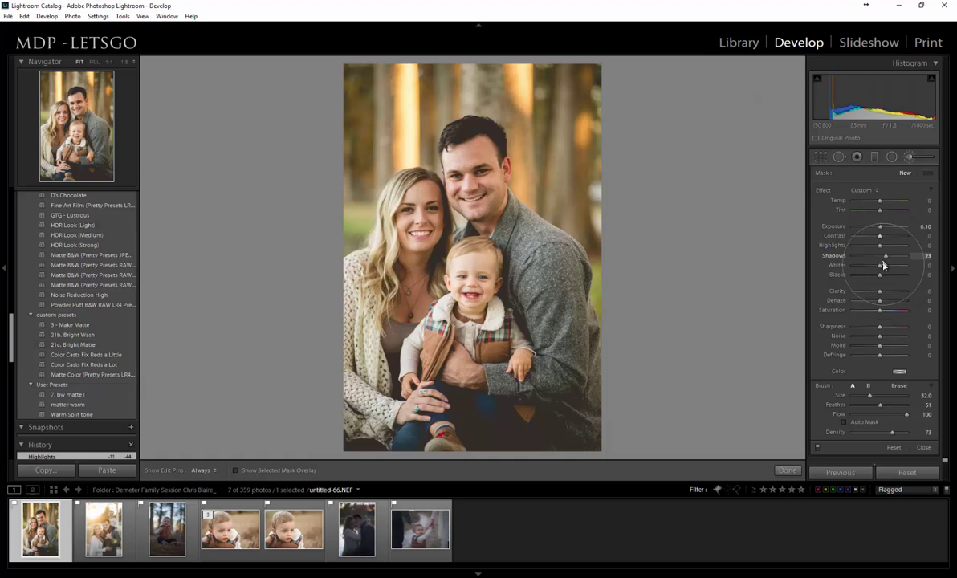
{"action": "left_click_drag", "start_coordinate": [880, 275], "coordinate": [879, 276]}
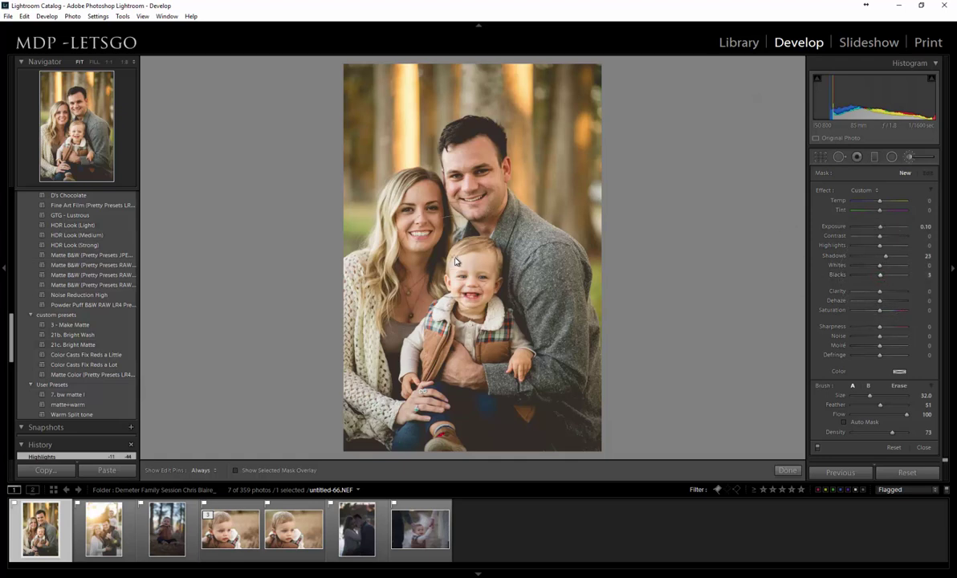
Step: Paint the shadow-lifting brush over the woman's and the man's eyes at brush size 21, then close the adjustment brush
{"action": "key", "text": "ctrl+minus"}
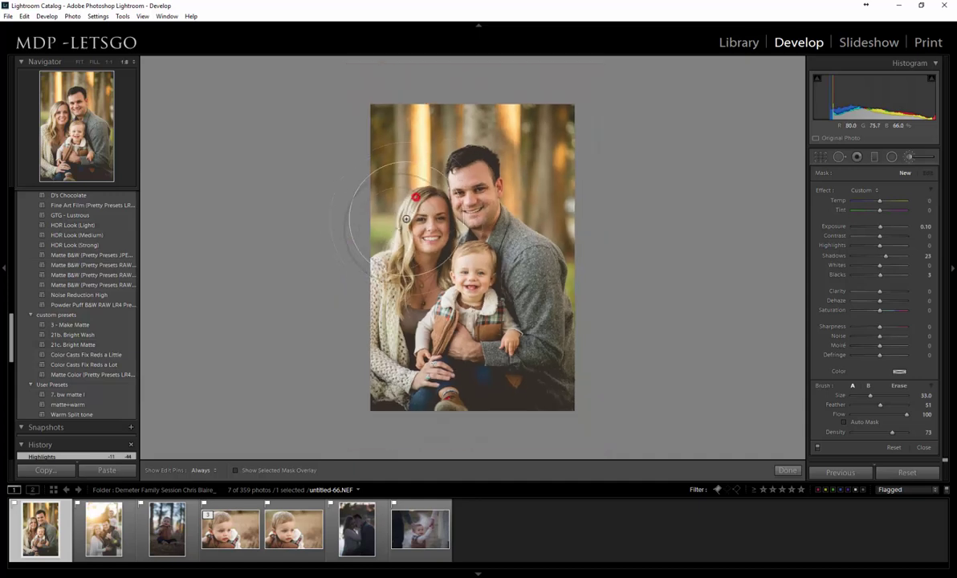
{"action": "left_click", "coordinate": [94, 62]}
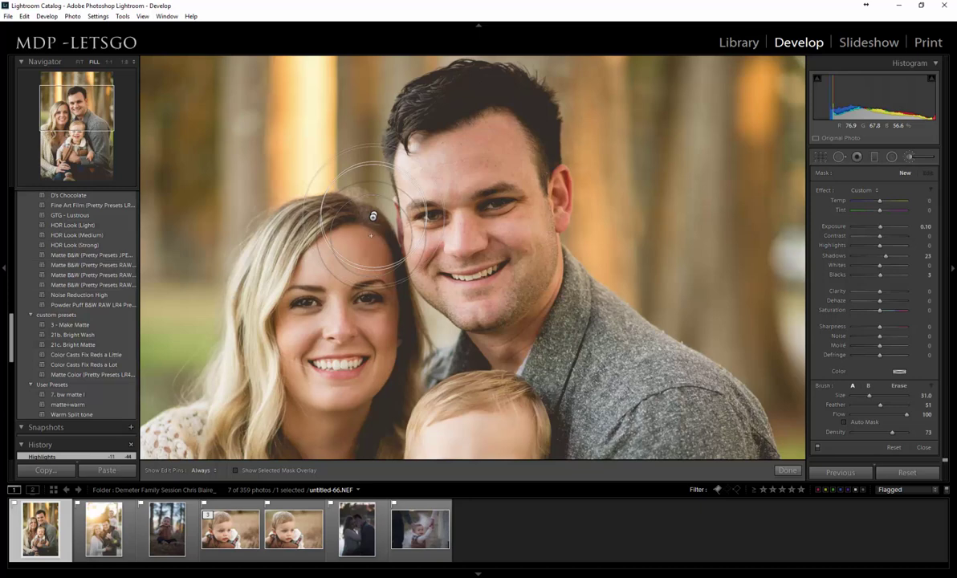
{"action": "key", "text": "h"}
{"action": "left_click_drag", "start_coordinate": [300, 308], "coordinate": [309, 306]}
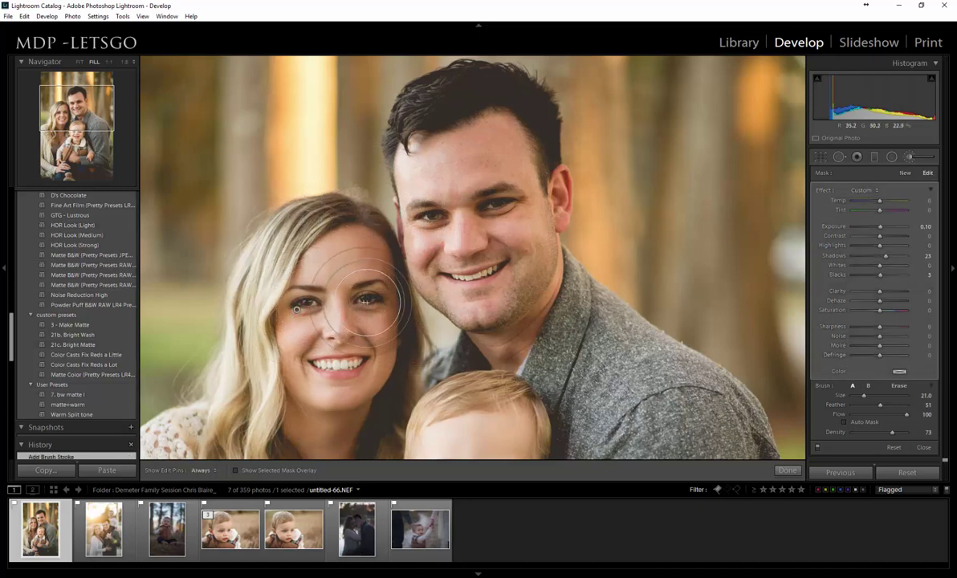
{"action": "left_click", "coordinate": [371, 299]}
{"action": "left_click", "coordinate": [426, 216]}
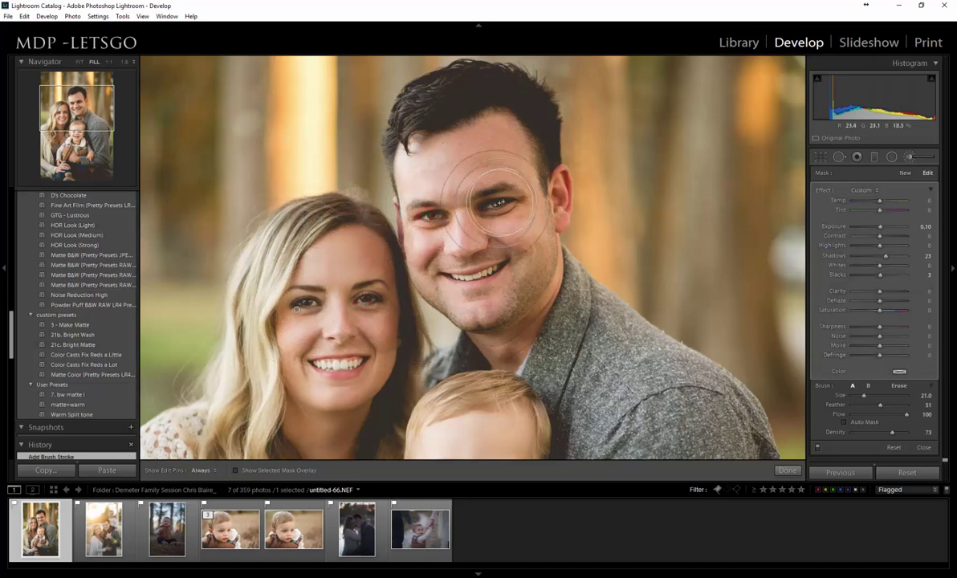
{"action": "left_click", "coordinate": [491, 205]}
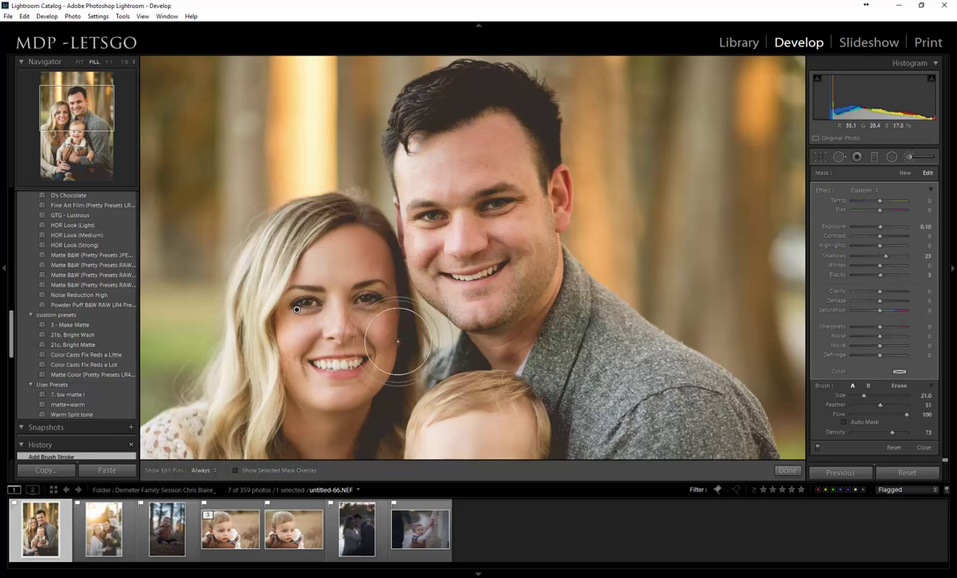
{"action": "left_click", "coordinate": [362, 278]}
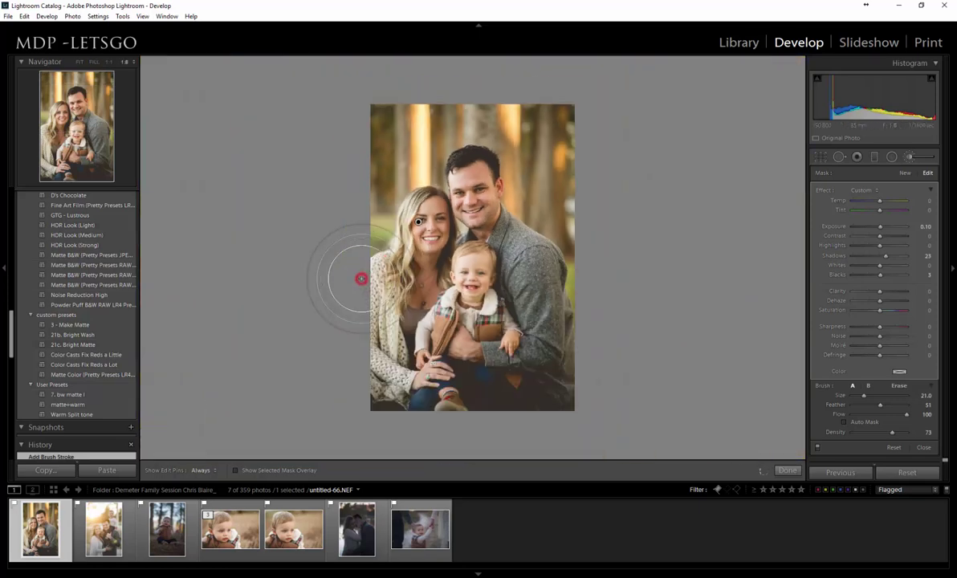
{"action": "left_click", "coordinate": [909, 158]}
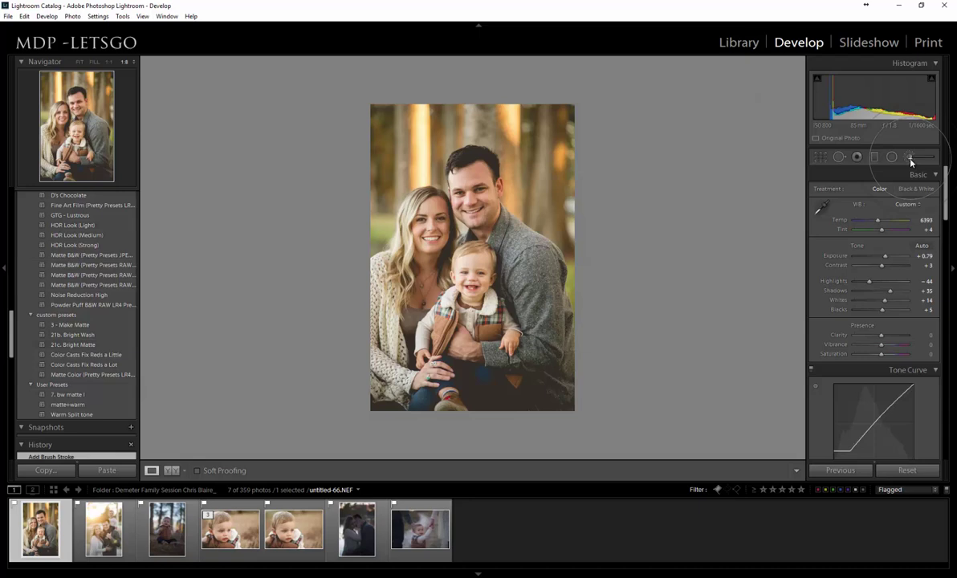
Step: Paint the 15 Hair | Lashes brush effect over the woman's and the man's hair at brush size 7
{"action": "left_click", "coordinate": [910, 162]}
{"action": "left_click", "coordinate": [875, 189]}
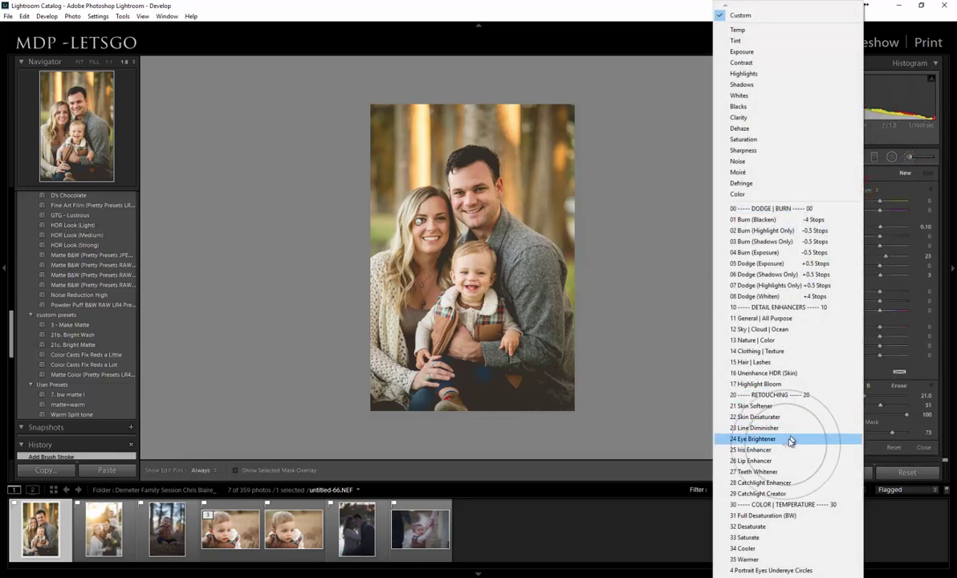
{"action": "left_click", "coordinate": [767, 362]}
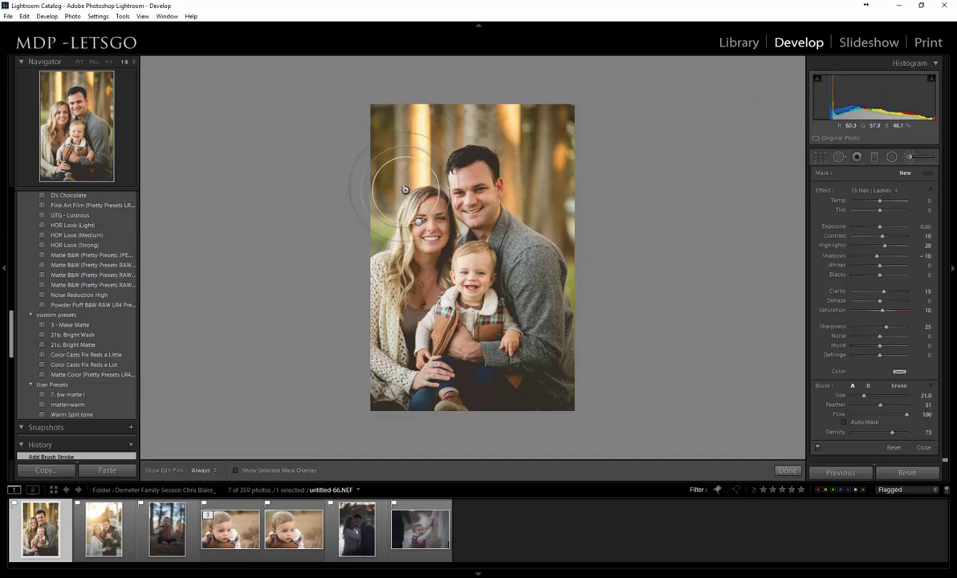
{"action": "scroll", "coordinate": [389, 196], "scroll_direction": "down", "scroll_amount": 7}
{"action": "left_click", "coordinate": [402, 295]}
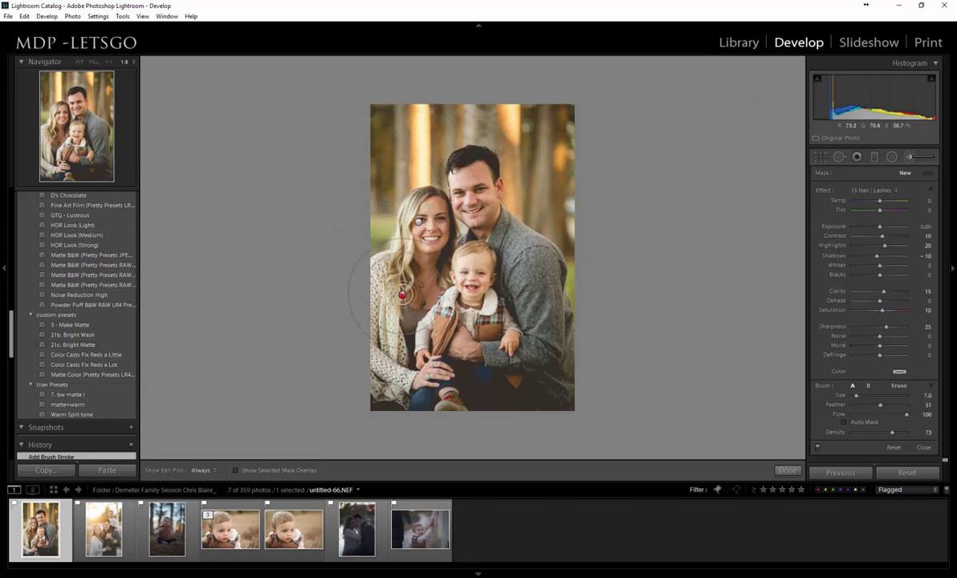
{"action": "key", "text": "h"}
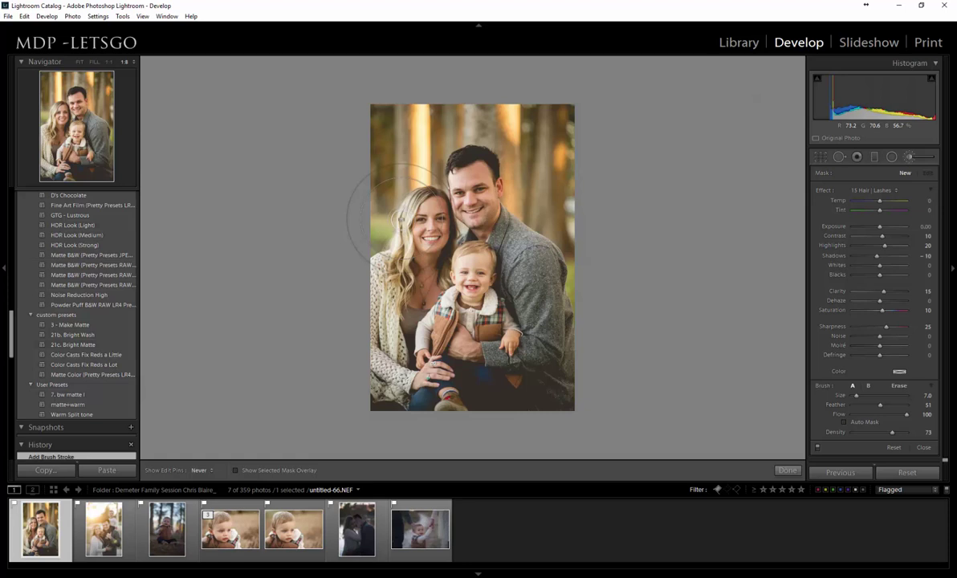
{"action": "mouse_move", "coordinate": [399, 220]}
{"action": "left_mouse_down"}
{"action": "mouse_move", "coordinate": [419, 178]}
{"action": "mouse_move", "coordinate": [437, 190]}
{"action": "mouse_move", "coordinate": [436, 167]}
{"action": "mouse_move", "coordinate": [431, 173]}
{"action": "mouse_move", "coordinate": [461, 156]}
{"action": "left_mouse_up"}
{"action": "key", "text": "h"}
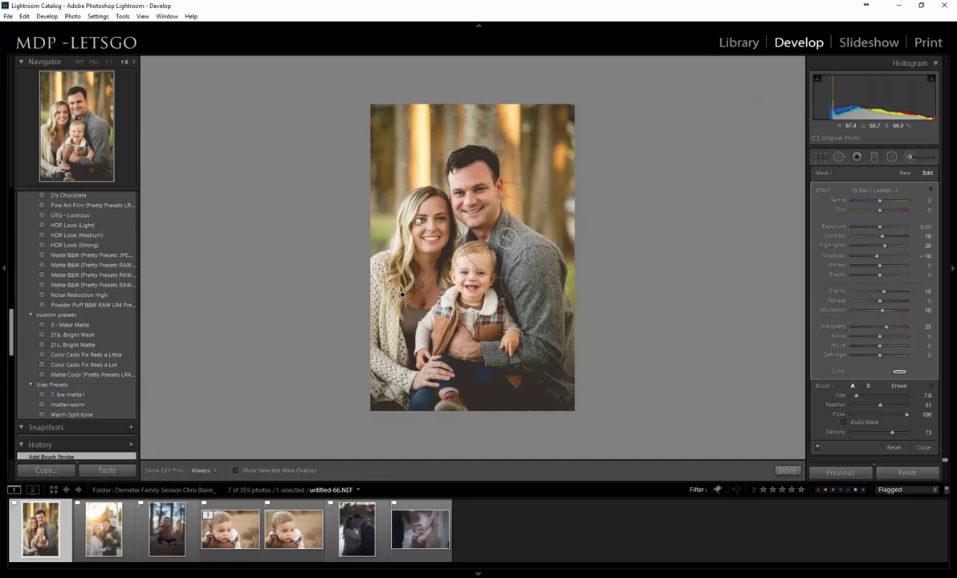
Step: Extend the Hair | Lashes mask over the family's clothing with the brush enlarged to size 14, then close the adjustment brush
{"action": "scroll", "coordinate": [470, 237], "scroll_direction": "up", "scroll_amount": 4}
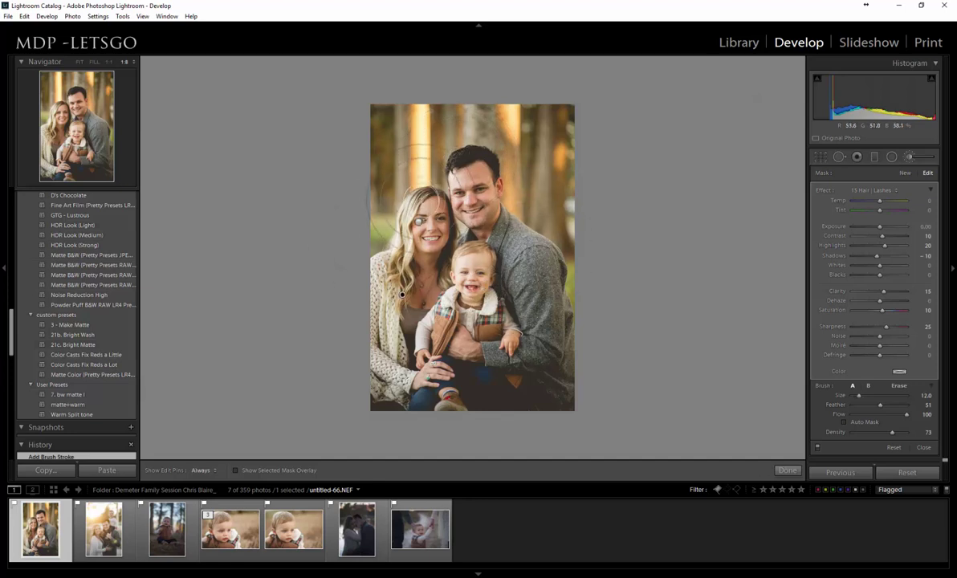
{"action": "scroll", "coordinate": [470, 252], "scroll_direction": "up", "scroll_amount": 1}
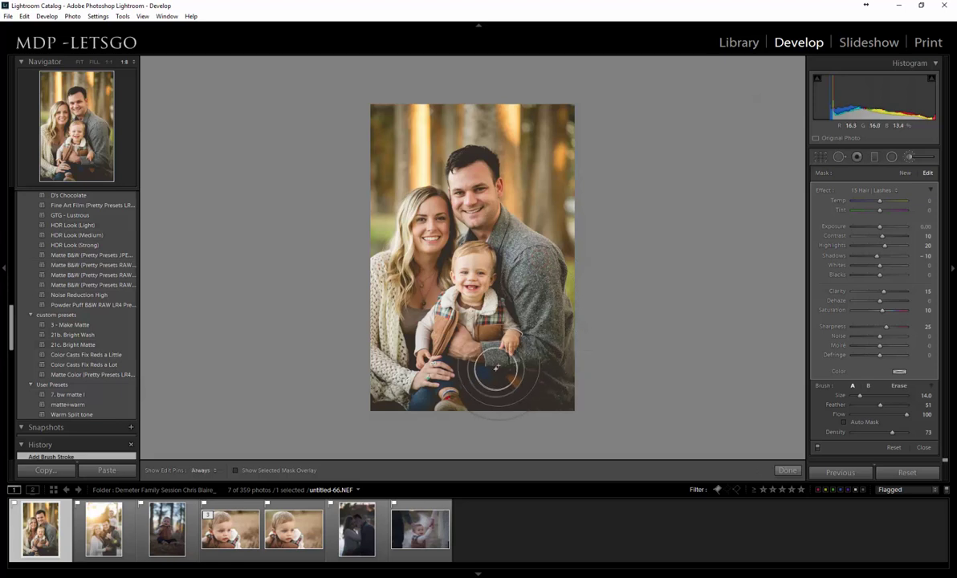
{"action": "key", "text": "h"}
{"action": "key", "text": "h"}
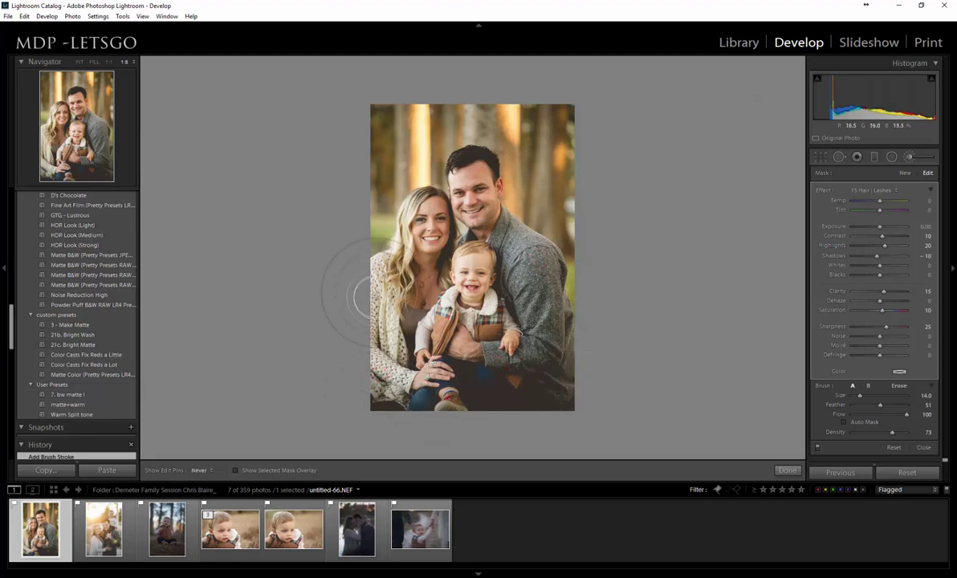
{"action": "key", "text": "h"}
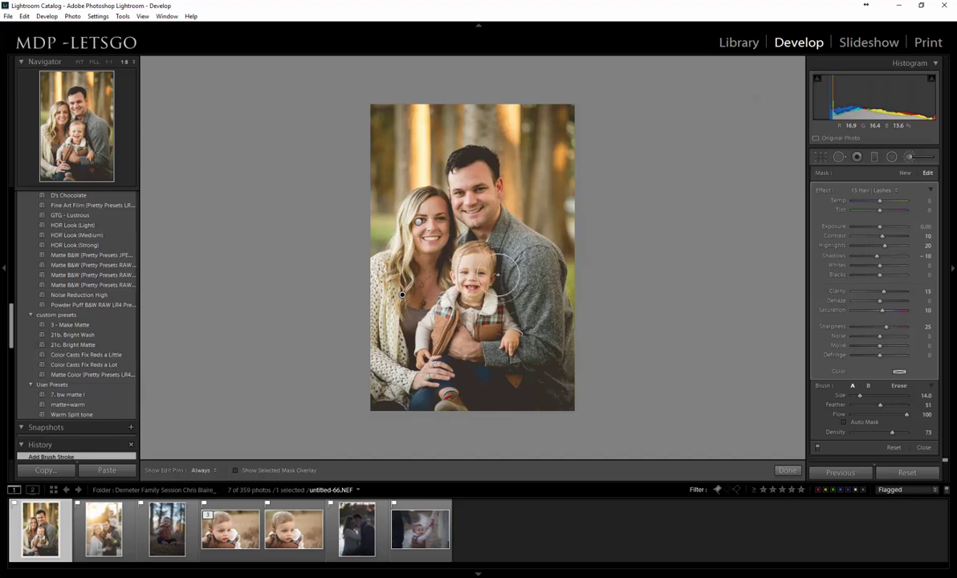
{"action": "scroll", "coordinate": [502, 391], "scroll_direction": "down", "scroll_amount": 1}
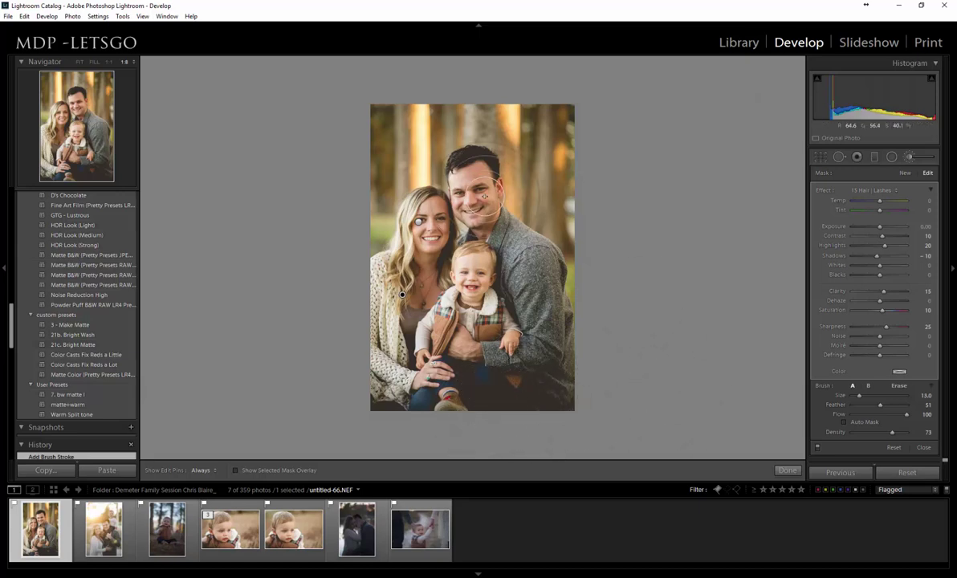
{"action": "left_click", "coordinate": [909, 157]}
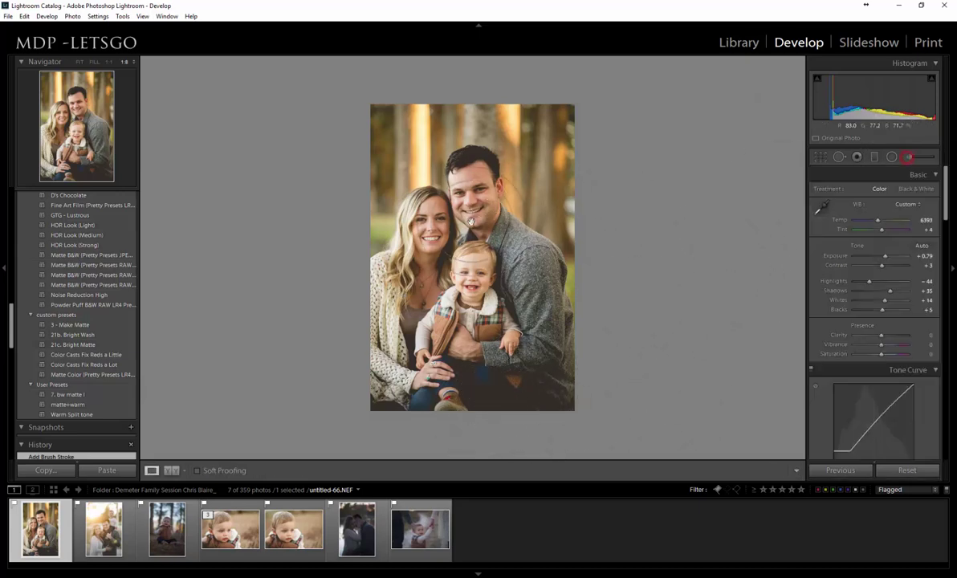
{"action": "left_click", "coordinate": [446, 207]}
{"action": "left_click", "coordinate": [448, 202]}
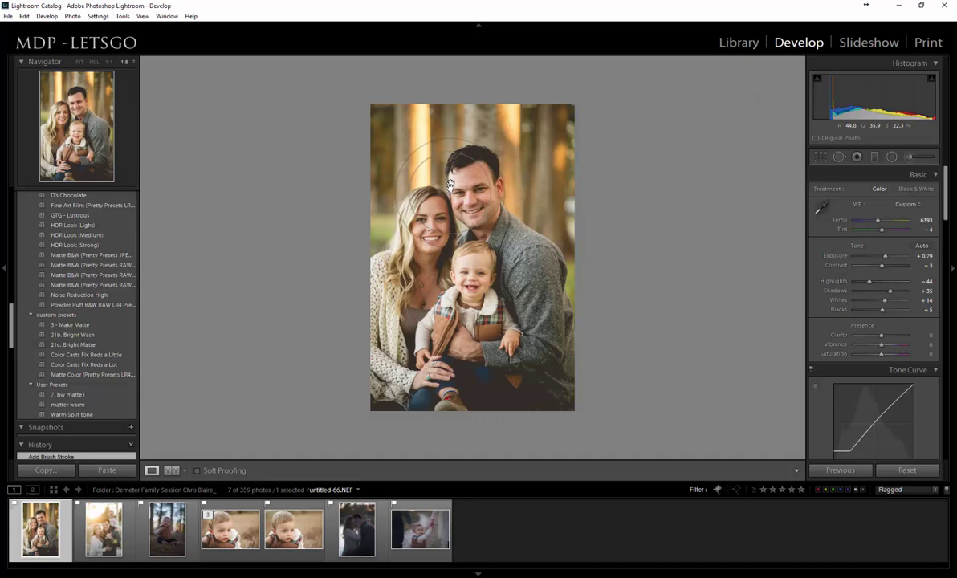
{"action": "left_click", "coordinate": [449, 194]}
{"action": "left_click", "coordinate": [305, 249]}
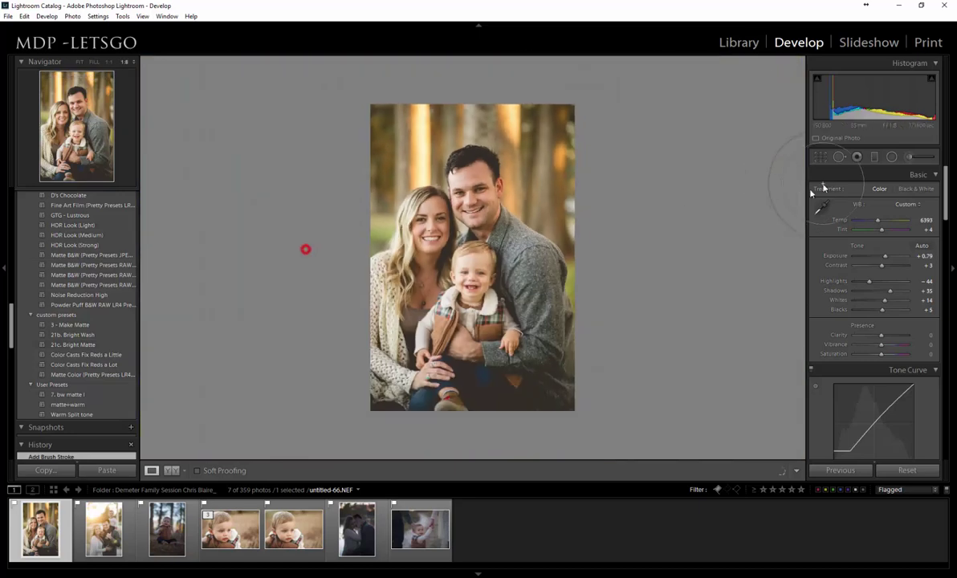
Step: Paint a new Shadows brush with shadows 23 and contrast -36 over the background trees at brush size 28
{"action": "left_click", "coordinate": [911, 163]}
{"action": "left_click", "coordinate": [885, 189]}
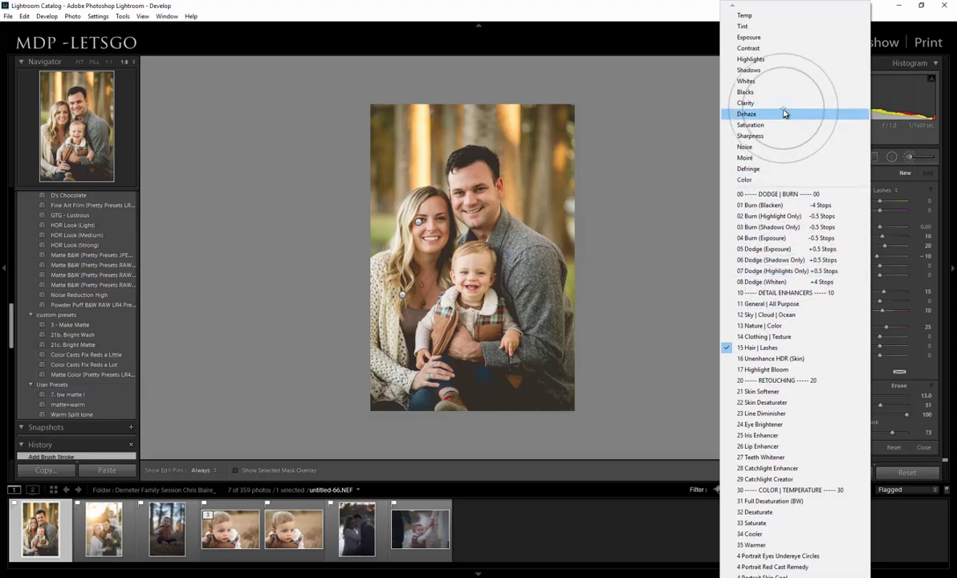
{"action": "left_click", "coordinate": [753, 70]}
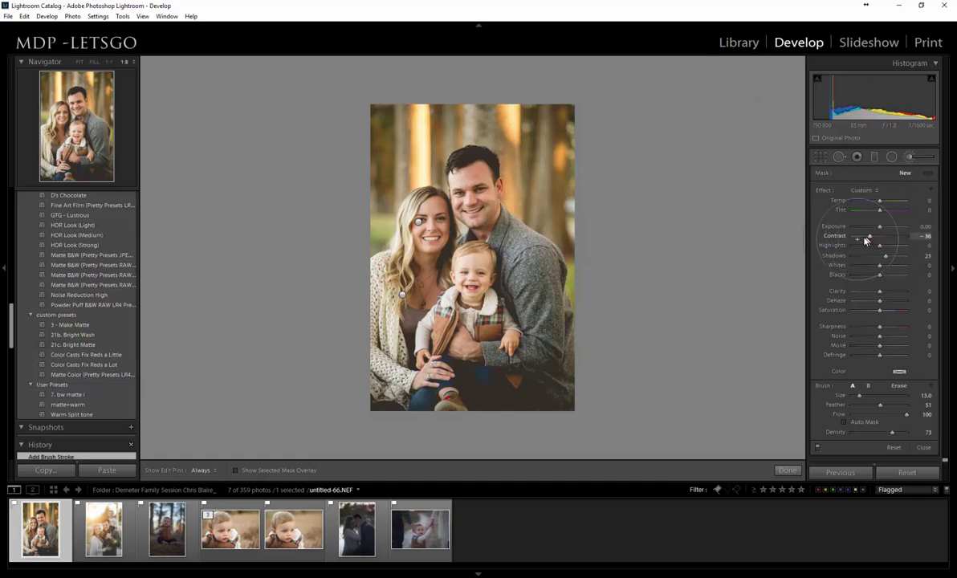
{"action": "key", "text": "h"}
{"action": "scroll", "coordinate": [362, 133], "scroll_direction": "up", "scroll_amount": 5}
{"action": "left_click_drag", "start_coordinate": [398, 121], "coordinate": [395, 124]}
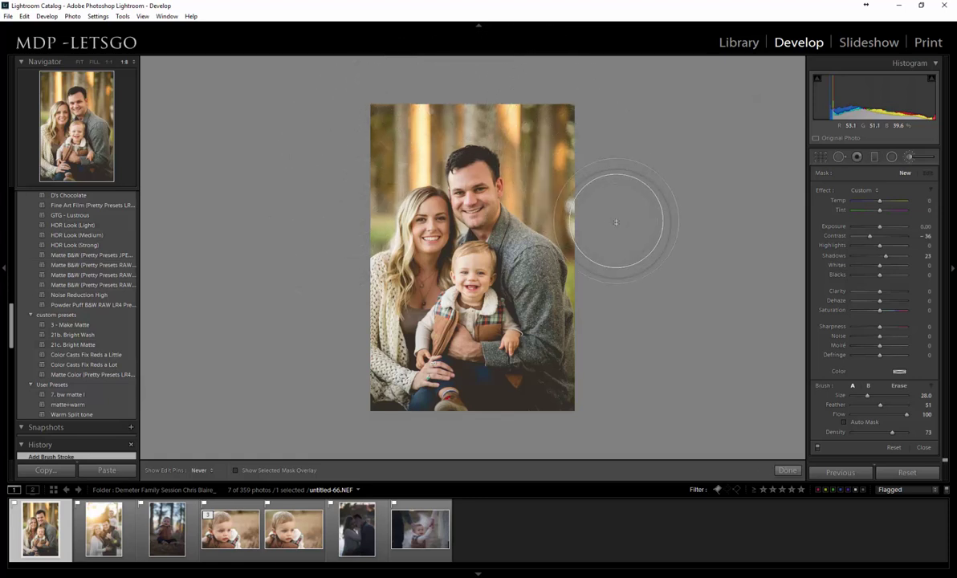
{"action": "key", "text": "h"}
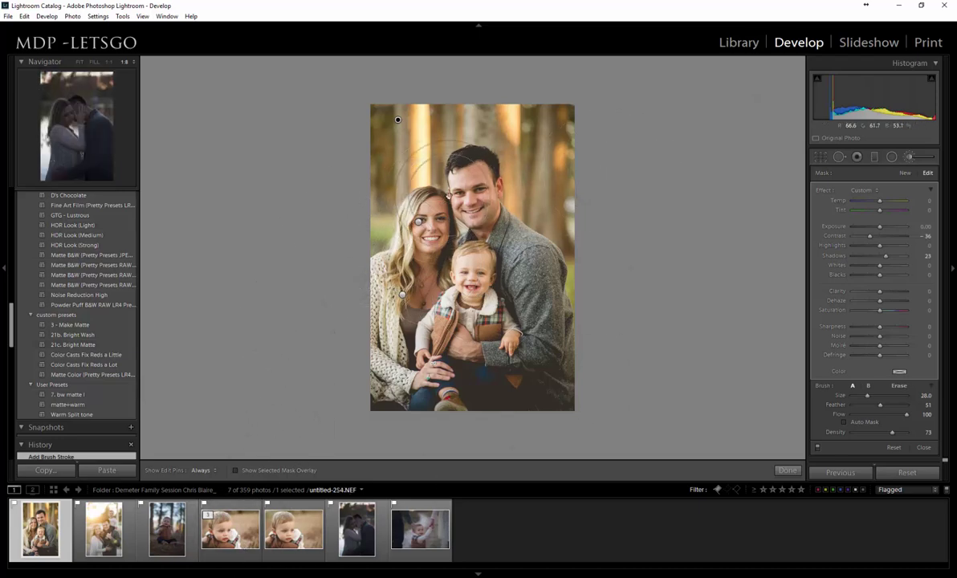
Step: Start a new adjustment brush mask with the 25 Iris Enhancer effect, zoomed in on the couple's faces
{"action": "key", "text": "z"}
{"action": "left_click", "coordinate": [905, 173]}
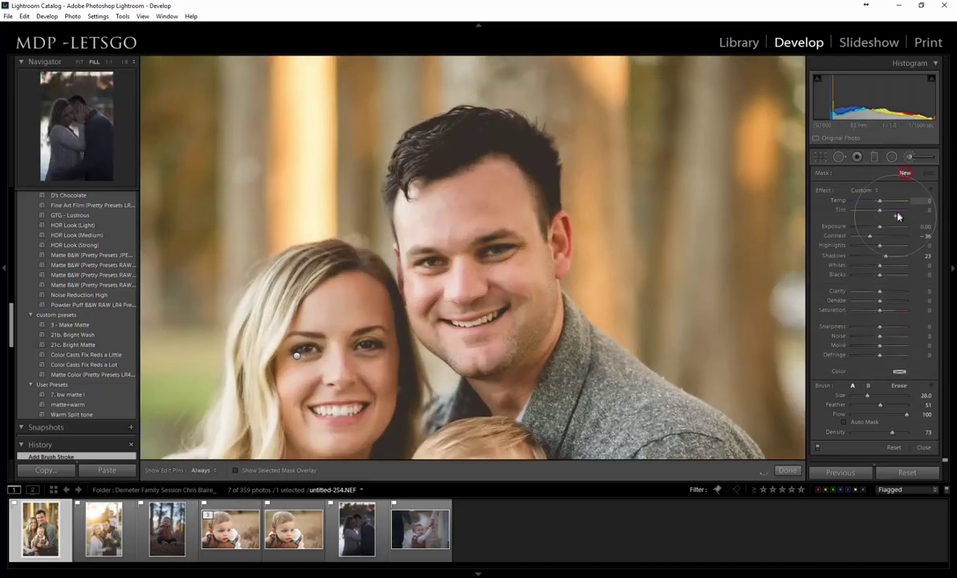
{"action": "left_click", "coordinate": [865, 192]}
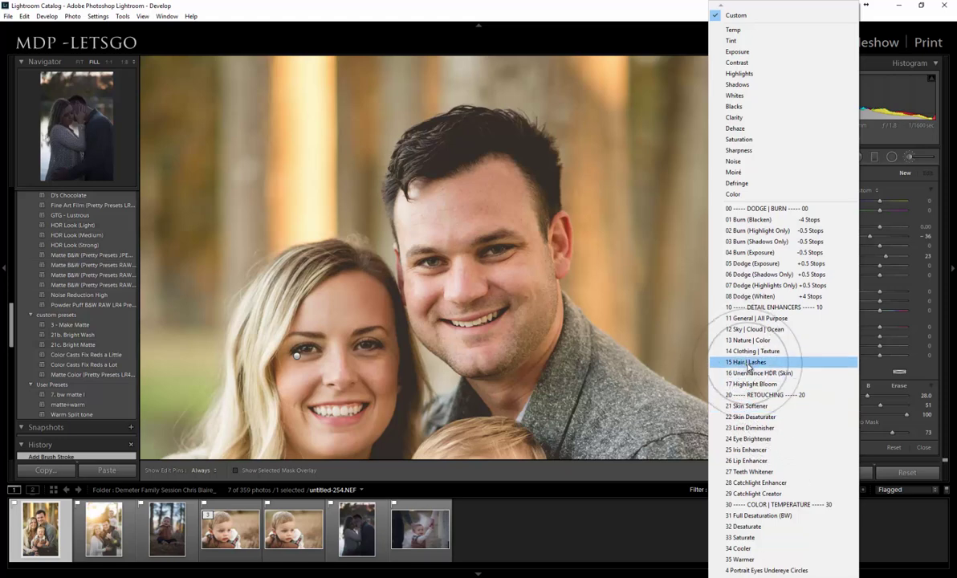
{"action": "left_click", "coordinate": [749, 450]}
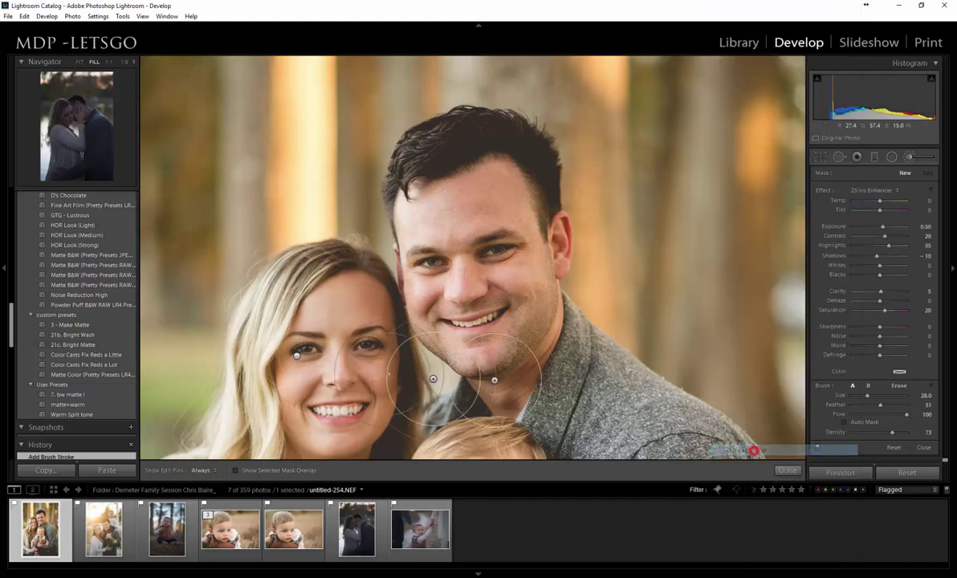
Step: Zoom to 4:1 and paint the iris enhancement over both of the man's irises at brush size 9
{"action": "left_click", "coordinate": [124, 62]}
{"action": "left_click", "coordinate": [103, 149]}
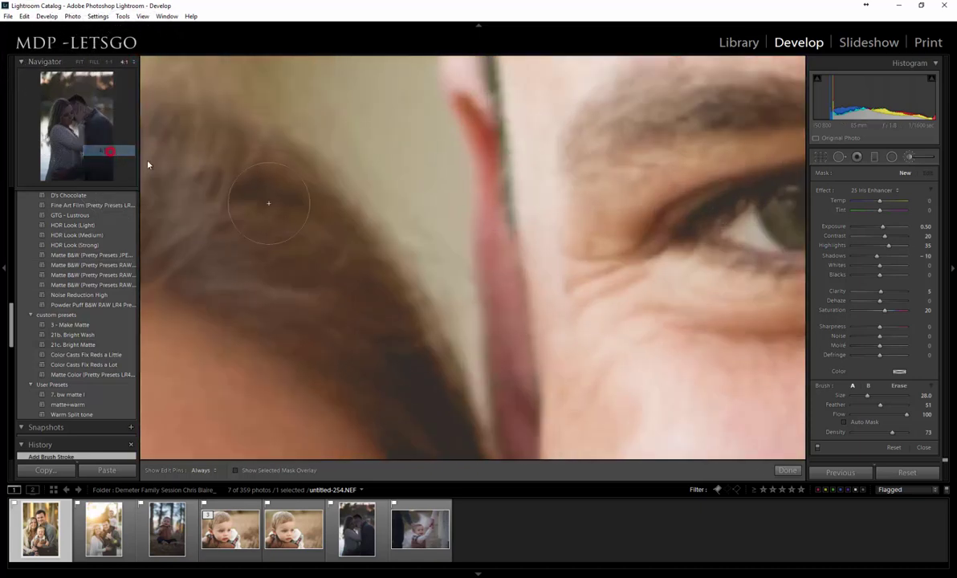
{"action": "left_click_drag", "start_coordinate": [690, 249], "coordinate": [308, 226]}
{"action": "scroll", "coordinate": [420, 210], "scroll_direction": "down", "scroll_amount": 1}
{"action": "left_click", "coordinate": [431, 200]}
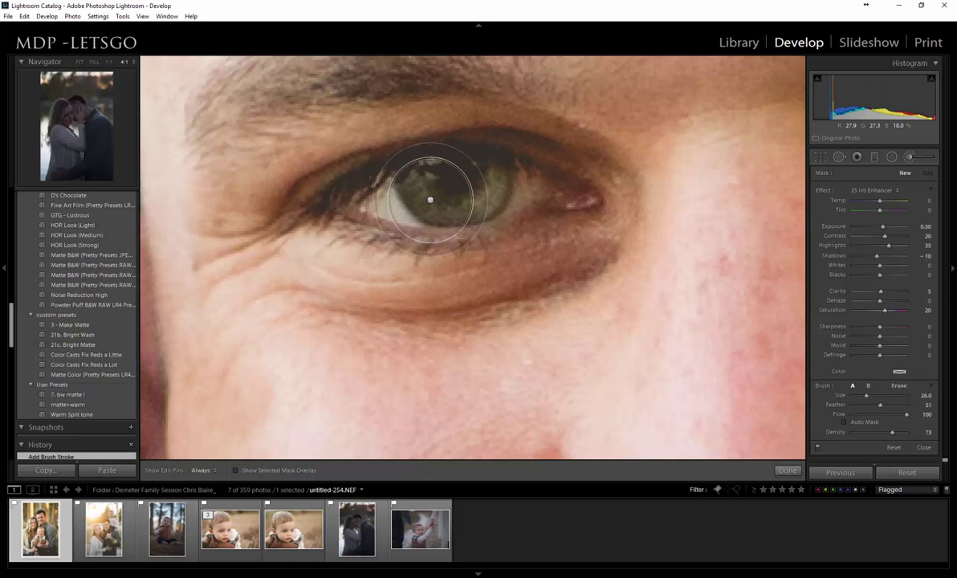
{"action": "scroll", "coordinate": [430, 200], "scroll_direction": "down", "scroll_amount": 6}
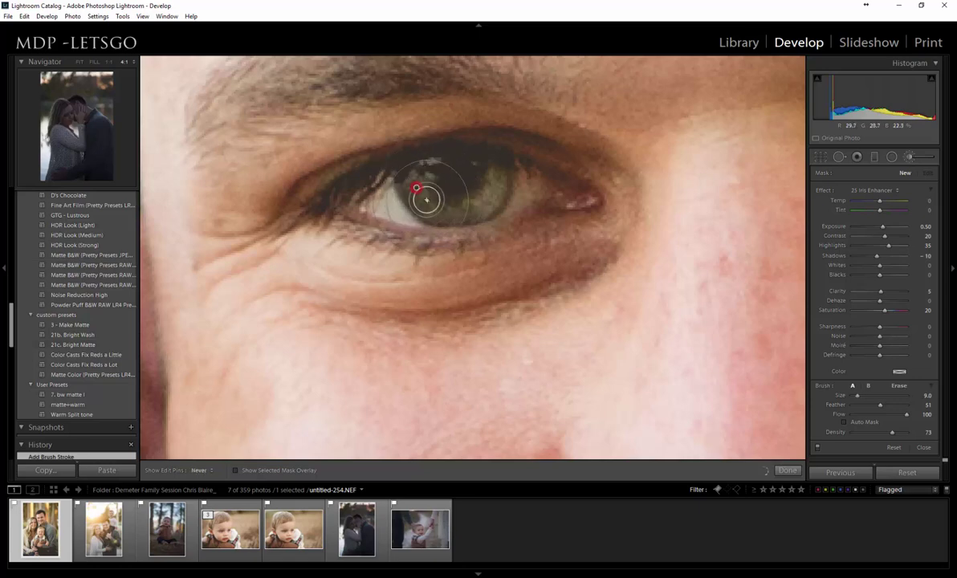
{"action": "mouse_move", "coordinate": [425, 199]}
{"action": "left_mouse_down"}
{"action": "mouse_move", "coordinate": [466, 205]}
{"action": "mouse_move", "coordinate": [498, 165]}
{"action": "left_mouse_up"}
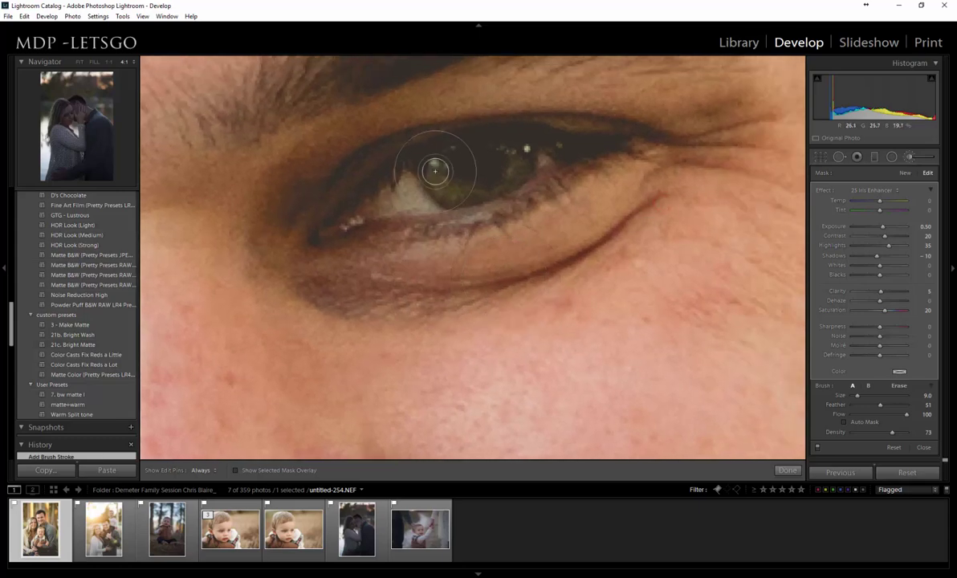
{"action": "mouse_move", "coordinate": [434, 171]}
{"action": "left_mouse_down"}
{"action": "mouse_move", "coordinate": [438, 186]}
{"action": "mouse_move", "coordinate": [495, 188]}
{"action": "mouse_move", "coordinate": [520, 165]}
{"action": "left_mouse_up"}
Step: Paint the iris enhancement over the woman's irises, then fit the whole photo in view
{"action": "key", "text": "h"}
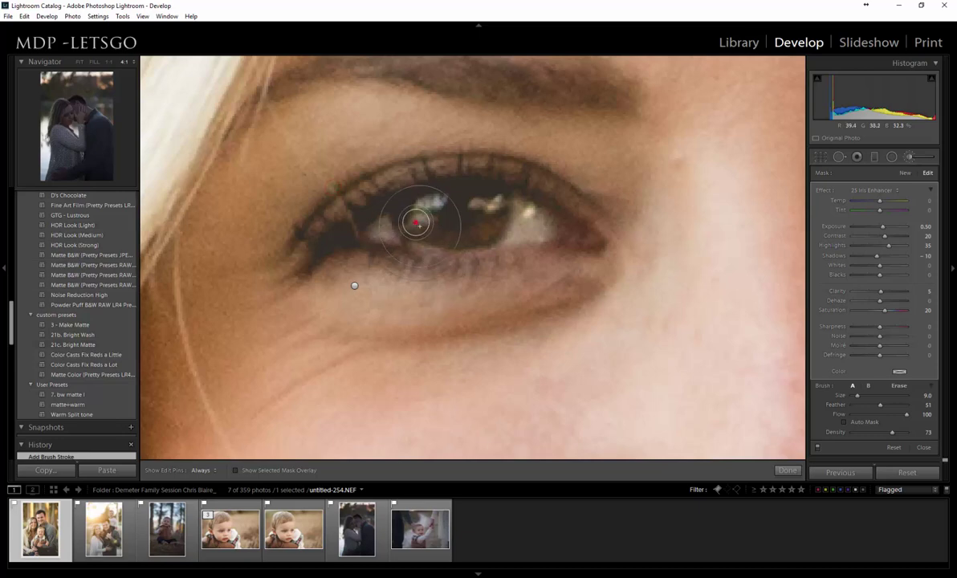
{"action": "mouse_move", "coordinate": [416, 223]}
{"action": "left_mouse_down"}
{"action": "mouse_move", "coordinate": [488, 228]}
{"action": "mouse_move", "coordinate": [459, 206]}
{"action": "left_mouse_up"}
{"action": "left_click", "coordinate": [509, 319]}
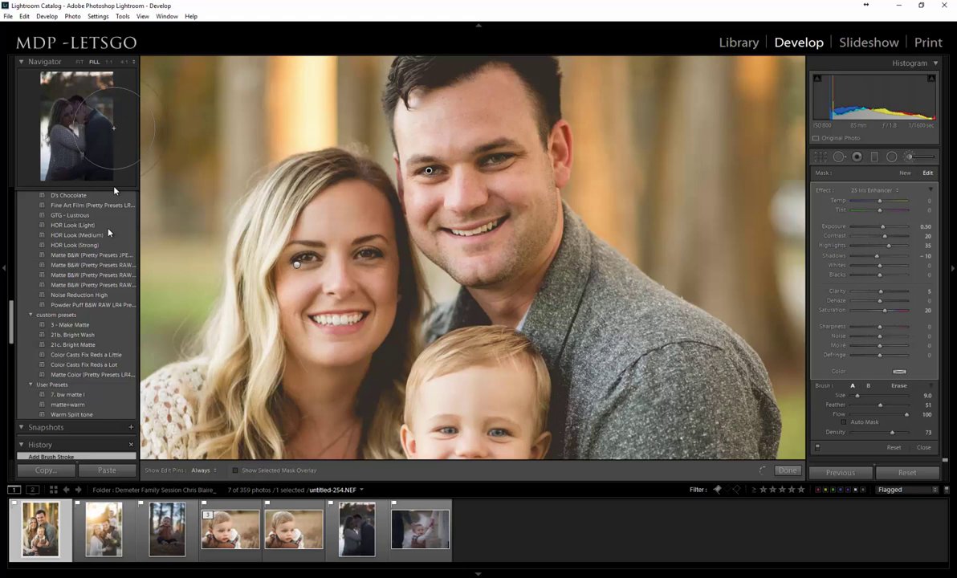
{"action": "left_click", "coordinate": [79, 62]}
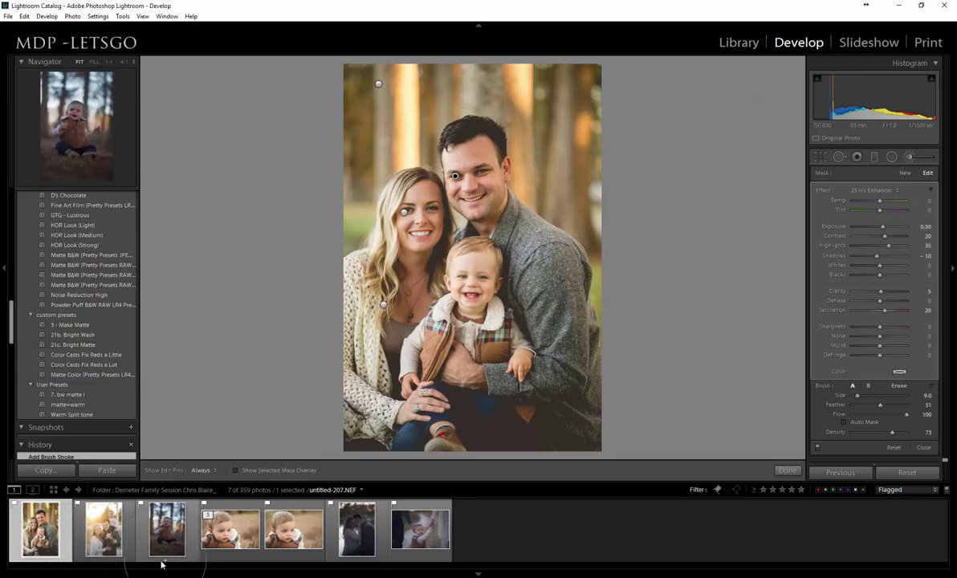
Step: Close the adjustment brush, apply the matte+warm preset to the toddler portrait untitled-207.NEF, and adjust its exposure with saturation at -18
{"action": "left_click", "coordinate": [90, 514]}
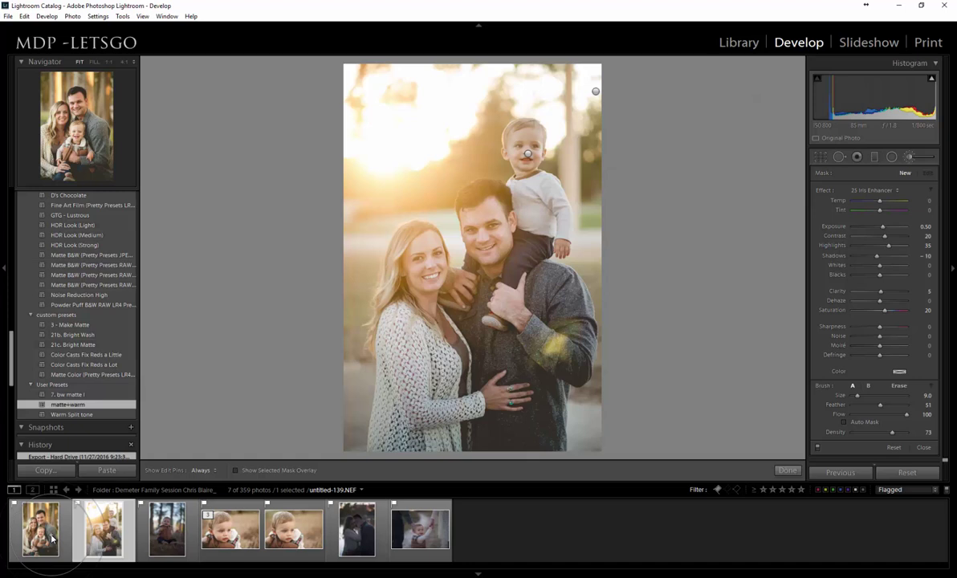
{"action": "left_click", "coordinate": [912, 158]}
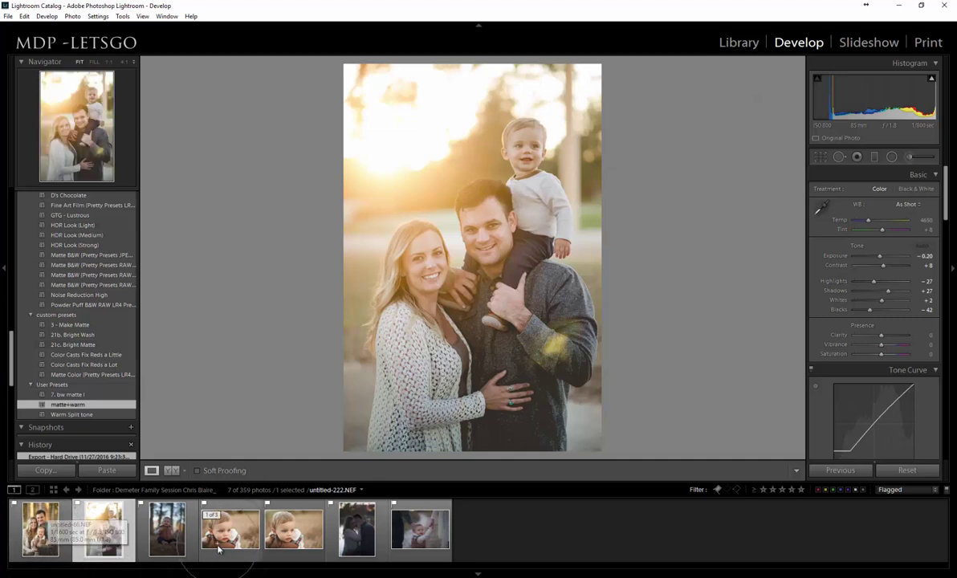
{"action": "left_click", "coordinate": [166, 530]}
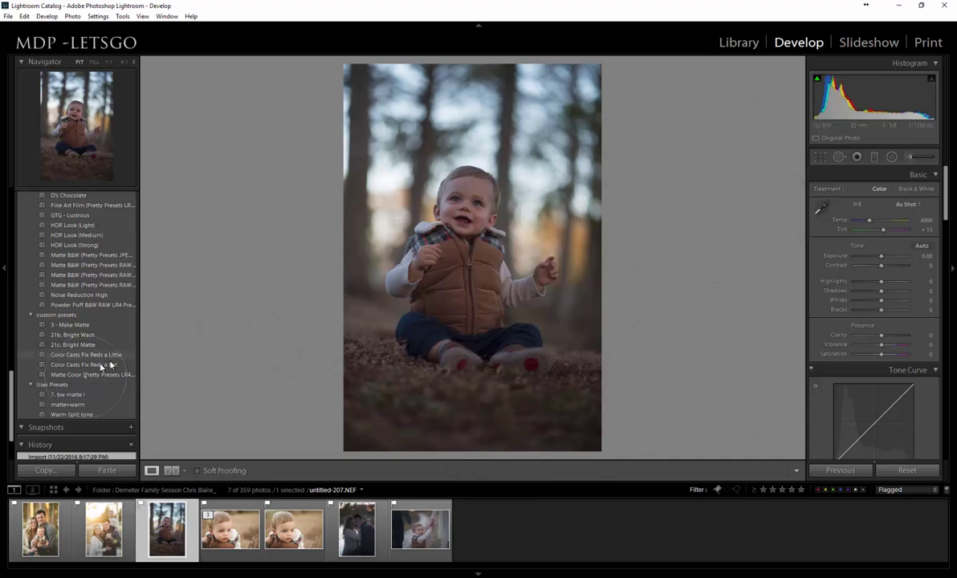
{"action": "left_click", "coordinate": [77, 406]}
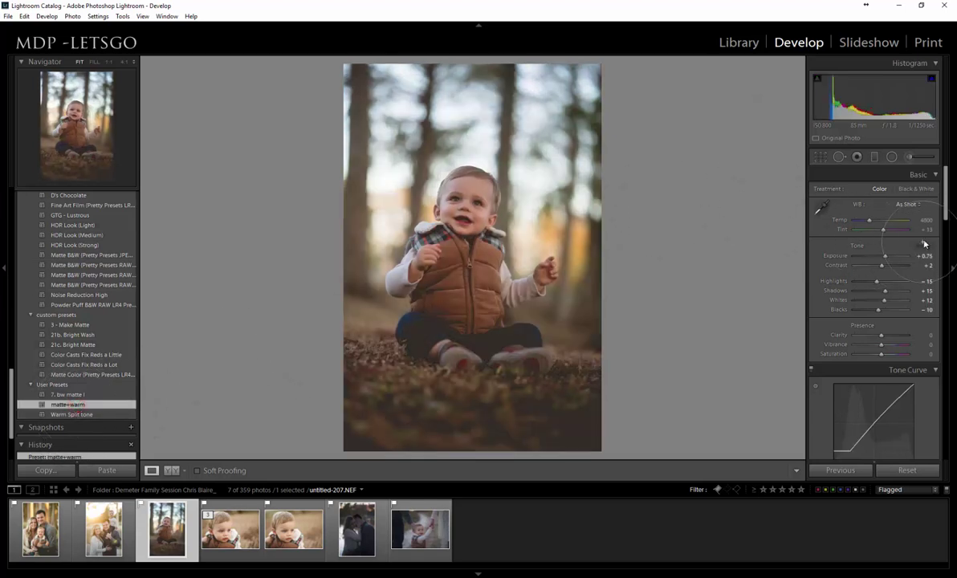
{"action": "left_click_drag", "start_coordinate": [884, 259], "coordinate": [887, 257]}
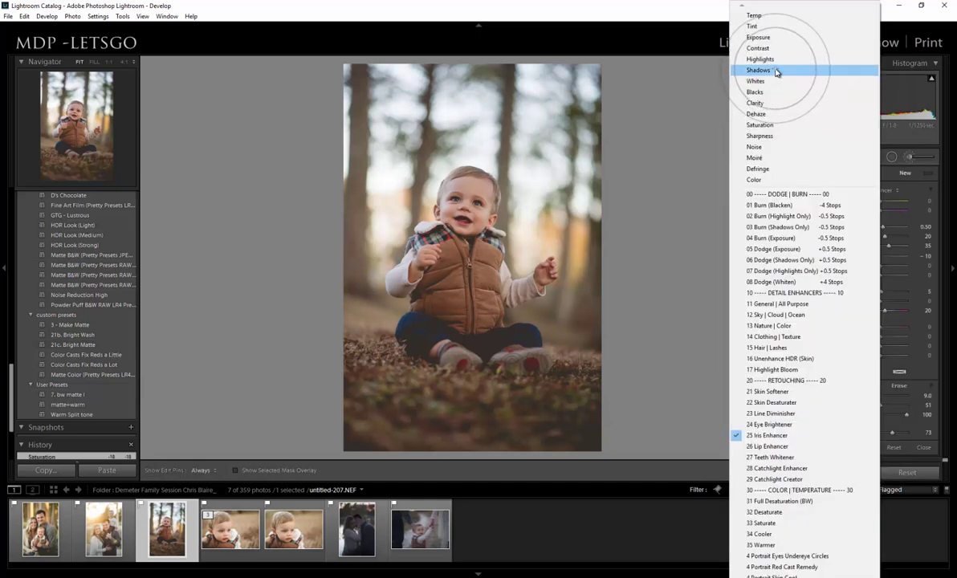
Step: Paint a new brush mask with contrast -72 and raised shadows over the background trees, and erase it from the toddler
{"action": "left_click", "coordinate": [780, 71]}
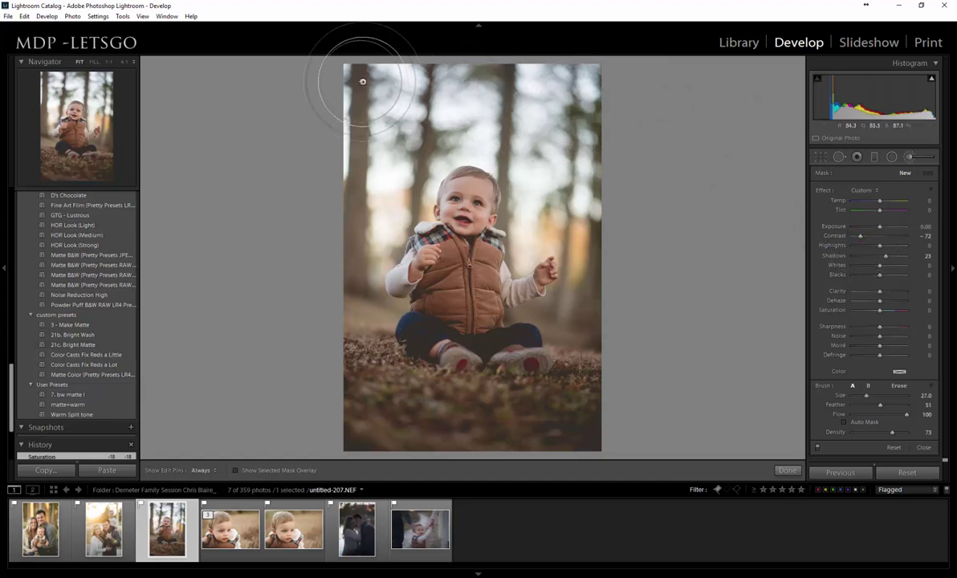
{"action": "scroll", "coordinate": [433, 88], "scroll_direction": "up", "scroll_amount": 3}
{"action": "mouse_move", "coordinate": [436, 86]}
{"action": "left_mouse_down"}
{"action": "mouse_move", "coordinate": [339, 164]}
{"action": "mouse_move", "coordinate": [353, 199]}
{"action": "mouse_move", "coordinate": [326, 275]}
{"action": "left_mouse_up"}
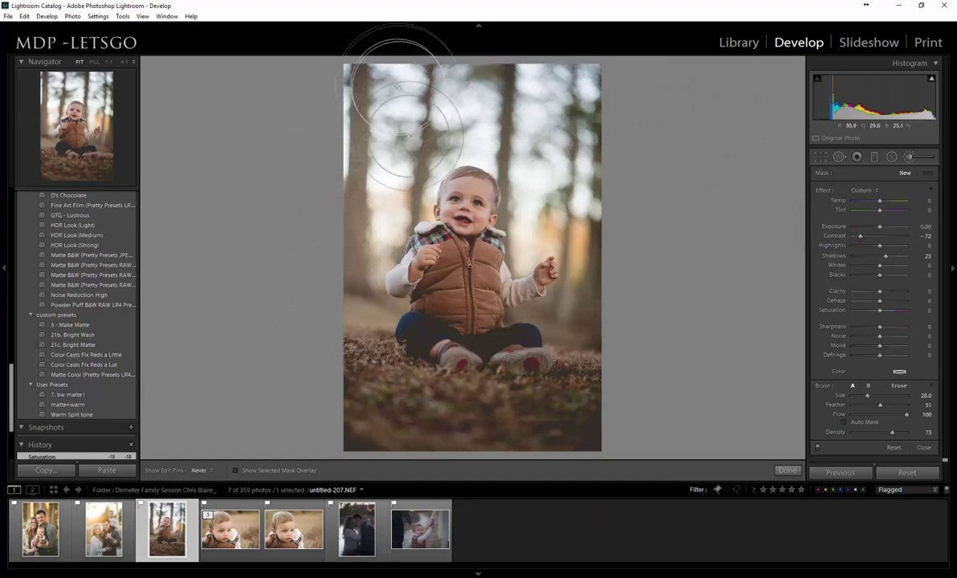
{"action": "mouse_move", "coordinate": [561, 225]}
{"action": "left_mouse_down"}
{"action": "mouse_move", "coordinate": [612, 260]}
{"action": "mouse_move", "coordinate": [617, 312]}
{"action": "mouse_move", "coordinate": [544, 292]}
{"action": "left_mouse_up"}
{"action": "key", "text": "alt"}
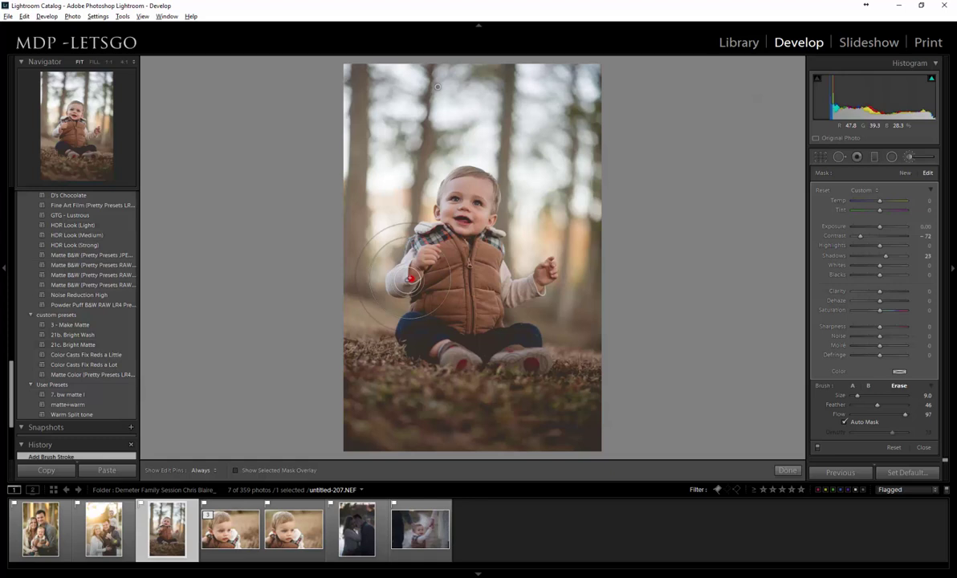
{"action": "mouse_move", "coordinate": [408, 279]}
{"action": "left_mouse_down"}
{"action": "mouse_move", "coordinate": [452, 244]}
{"action": "mouse_move", "coordinate": [481, 212]}
{"action": "left_mouse_up"}
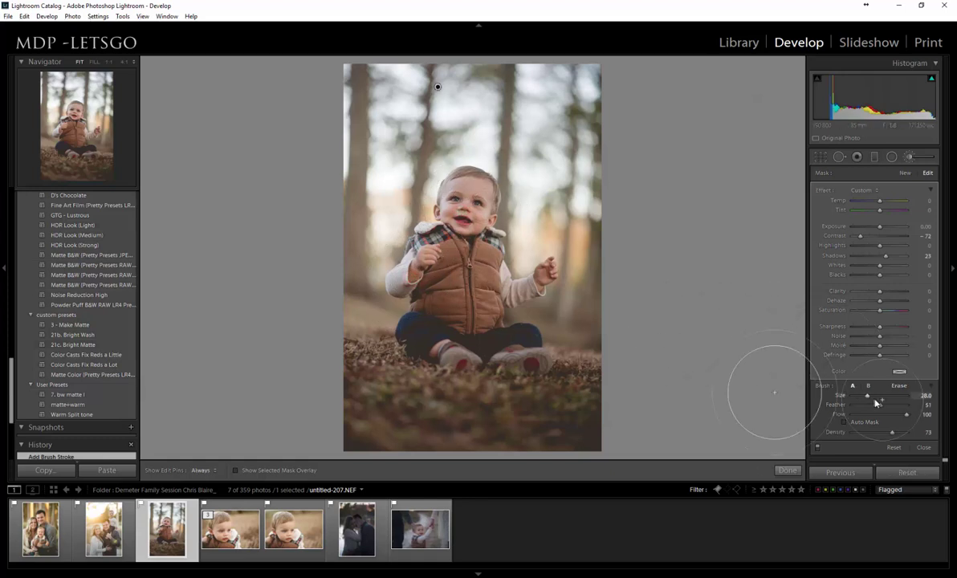
Step: Close the adjustment brush and set the photo's temperature to 4991, shadows to +46 and exposure to +1.08
{"action": "left_click", "coordinate": [908, 158]}
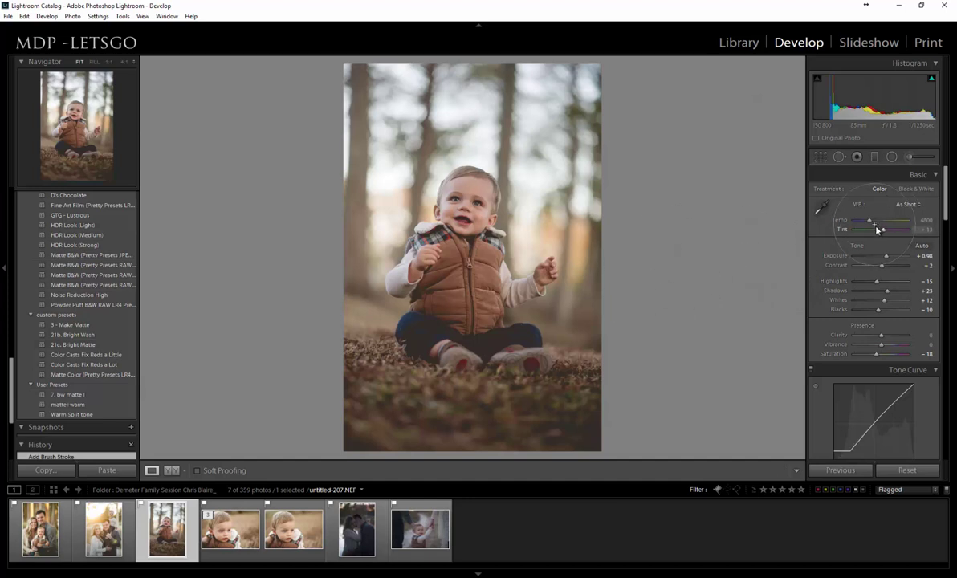
{"action": "left_click", "coordinate": [896, 298]}
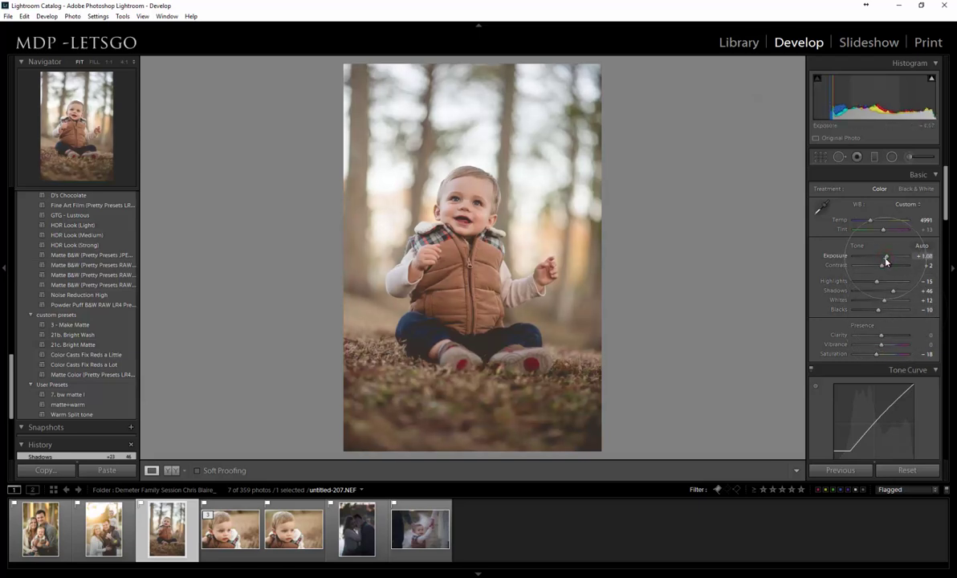
Step: Paint a new 15 Hair | Lashes brush mask at size 19 over the toddler's hair and the vest's fleece and plaid collar
{"action": "left_click", "coordinate": [473, 240]}
{"action": "left_click_drag", "start_coordinate": [449, 220], "coordinate": [475, 373]}
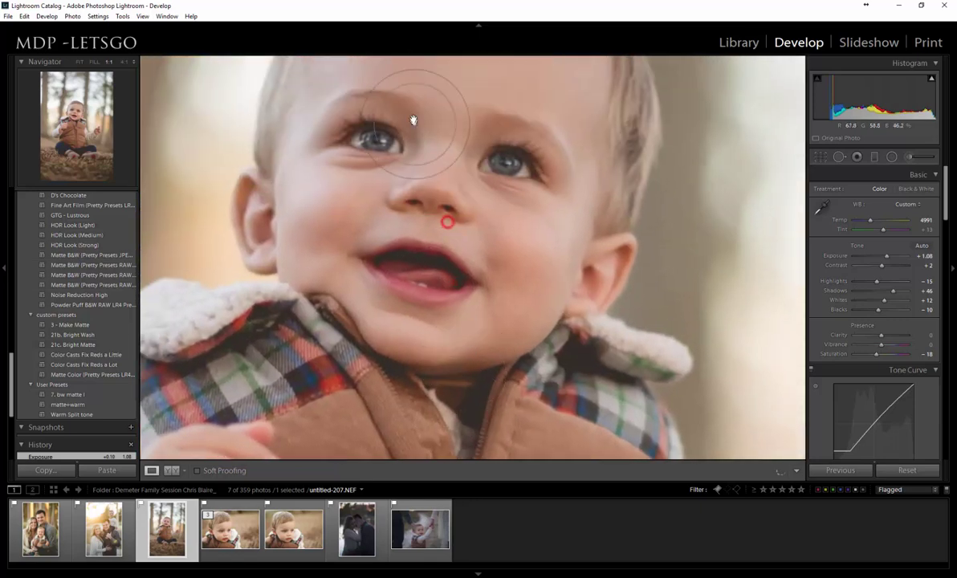
{"action": "left_click_drag", "start_coordinate": [423, 160], "coordinate": [395, 273]}
{"action": "left_click", "coordinate": [909, 158]}
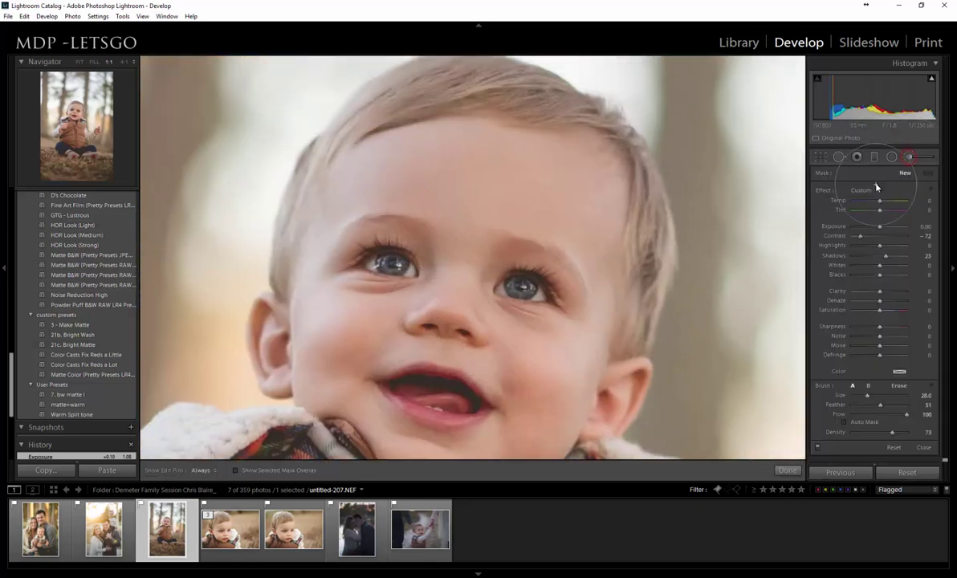
{"action": "left_click", "coordinate": [874, 190]}
{"action": "left_click", "coordinate": [766, 366]}
{"action": "scroll", "coordinate": [422, 93], "scroll_direction": "down", "scroll_amount": 3}
{"action": "left_click_drag", "start_coordinate": [498, 184], "coordinate": [498, 298]}
{"action": "key", "text": "h"}
{"action": "mouse_move", "coordinate": [270, 382]}
{"action": "left_mouse_down"}
{"action": "mouse_move", "coordinate": [355, 239]}
{"action": "mouse_move", "coordinate": [425, 196]}
{"action": "mouse_move", "coordinate": [451, 196]}
{"action": "mouse_move", "coordinate": [627, 231]}
{"action": "mouse_move", "coordinate": [669, 299]}
{"action": "mouse_move", "coordinate": [659, 410]}
{"action": "mouse_move", "coordinate": [668, 435]}
{"action": "left_mouse_up"}
{"action": "left_click_drag", "start_coordinate": [684, 363], "coordinate": [740, 171]}
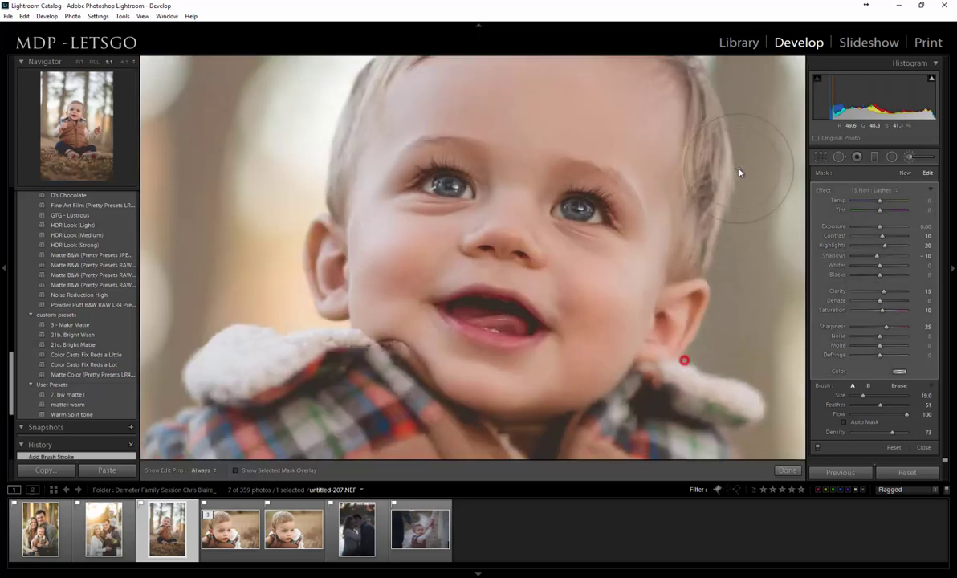
Step: Extend the Hair | Lashes mask over both of the toddler's eyebrows and eyelashes at brush size 4
{"action": "key", "text": "h"}
{"action": "scroll", "coordinate": [431, 144], "scroll_direction": "down", "scroll_amount": 5}
{"action": "scroll", "coordinate": [431, 144], "scroll_direction": "down", "scroll_amount": 5}
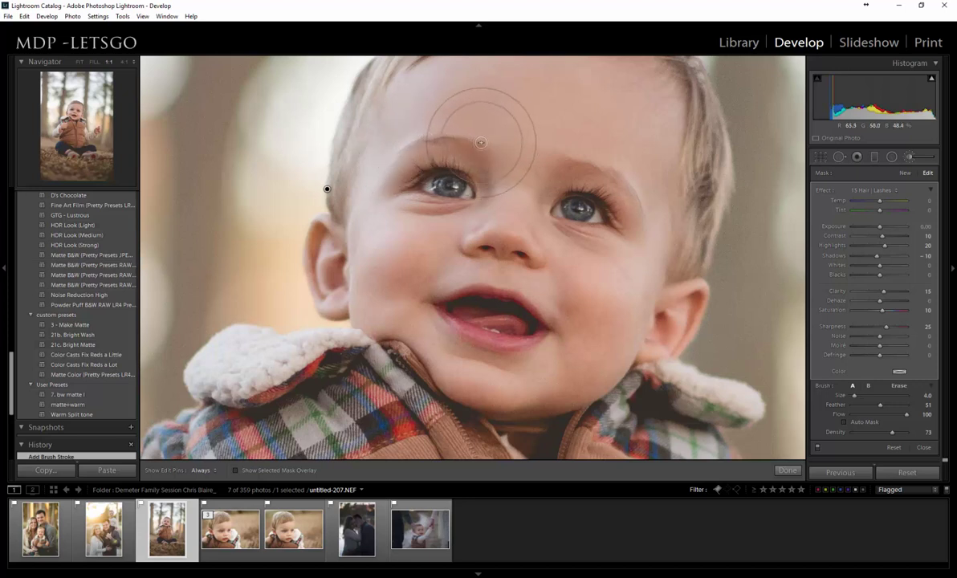
{"action": "mouse_move", "coordinate": [474, 146]}
{"action": "left_mouse_down"}
{"action": "mouse_move", "coordinate": [410, 135]}
{"action": "mouse_move", "coordinate": [377, 149]}
{"action": "left_mouse_up"}
{"action": "mouse_move", "coordinate": [559, 164]}
{"action": "left_mouse_down"}
{"action": "mouse_move", "coordinate": [610, 168]}
{"action": "mouse_move", "coordinate": [625, 187]}
{"action": "left_mouse_up"}
{"action": "scroll", "coordinate": [463, 170], "scroll_direction": "up", "scroll_amount": 1}
{"action": "mouse_move", "coordinate": [464, 170]}
{"action": "left_mouse_down"}
{"action": "mouse_move", "coordinate": [428, 164]}
{"action": "mouse_move", "coordinate": [415, 175]}
{"action": "mouse_move", "coordinate": [439, 161]}
{"action": "left_mouse_up"}
{"action": "mouse_move", "coordinate": [562, 193]}
{"action": "left_mouse_down"}
{"action": "mouse_move", "coordinate": [588, 193]}
{"action": "mouse_move", "coordinate": [617, 215]}
{"action": "mouse_move", "coordinate": [556, 228]}
{"action": "left_mouse_up"}
Step: Try a new 25 Iris Enhancer mask over both of the toddler's irises, erasing the spill below the eyes
{"action": "key", "text": "z"}
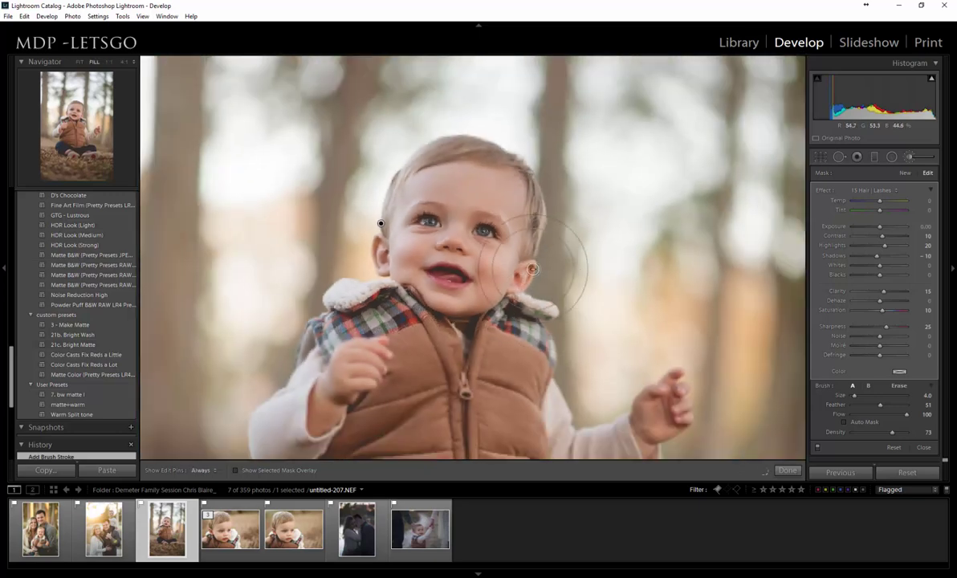
{"action": "left_click", "coordinate": [889, 192]}
{"action": "left_click", "coordinate": [784, 441]}
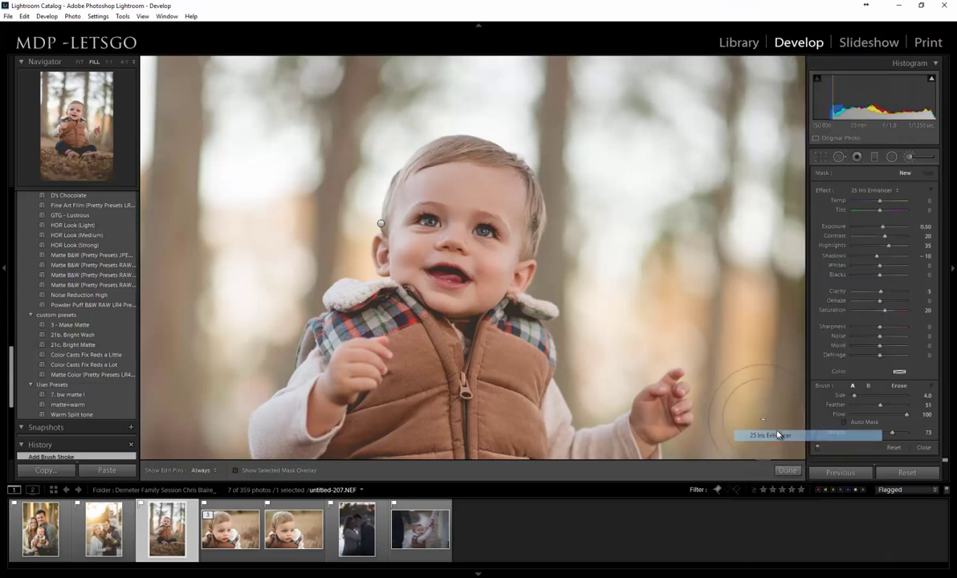
{"action": "left_click", "coordinate": [452, 218]}
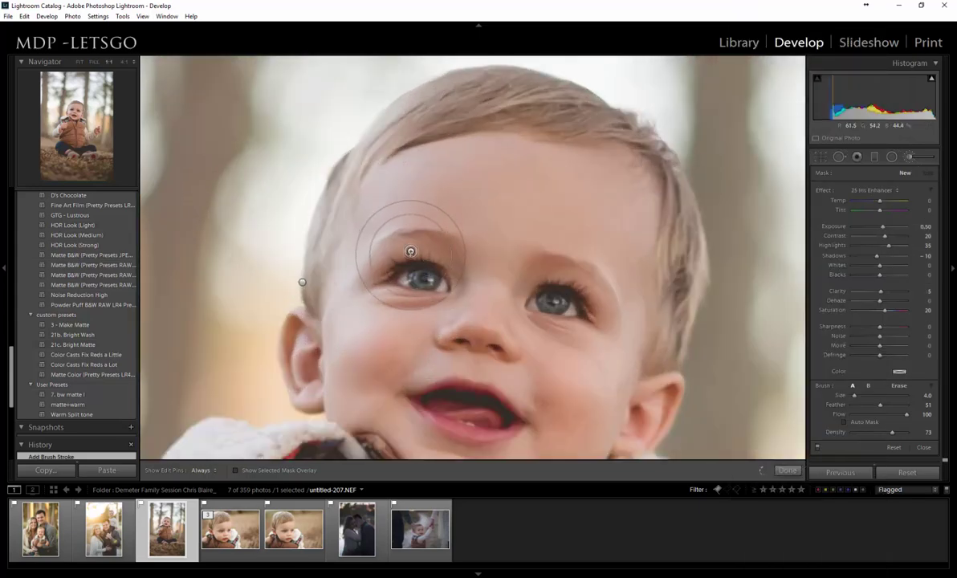
{"action": "mouse_move", "coordinate": [413, 278]}
{"action": "left_mouse_down"}
{"action": "mouse_move", "coordinate": [391, 299]}
{"action": "mouse_move", "coordinate": [438, 288]}
{"action": "mouse_move", "coordinate": [426, 281]}
{"action": "left_mouse_up"}
{"action": "mouse_move", "coordinate": [545, 301]}
{"action": "left_mouse_down"}
{"action": "mouse_move", "coordinate": [547, 316]}
{"action": "mouse_move", "coordinate": [559, 303]}
{"action": "left_mouse_up"}
{"action": "key", "text": "alt"}
{"action": "left_click", "coordinate": [537, 321], "text": "alt"}
{"action": "left_click", "coordinate": [549, 319], "text": "alt"}
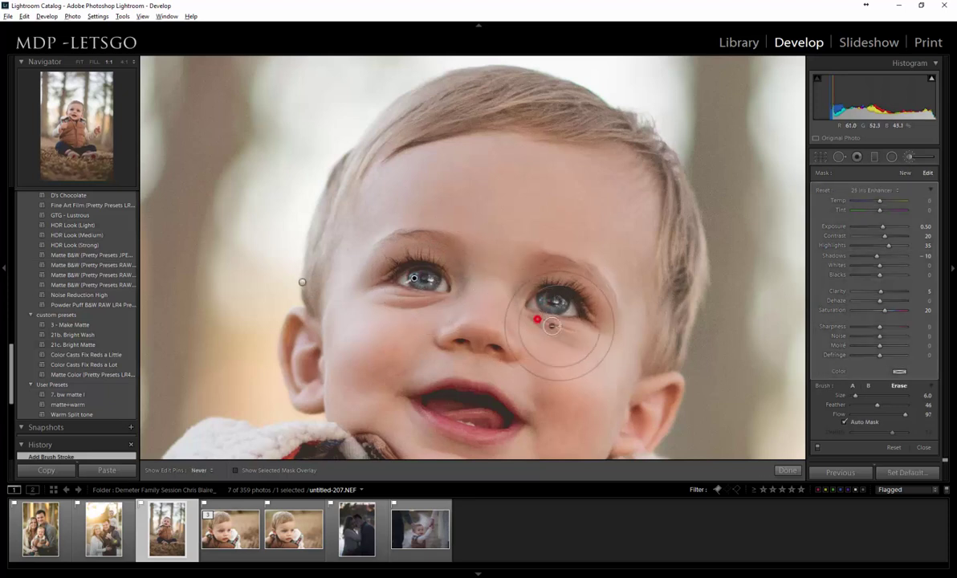
{"action": "left_click_drag", "start_coordinate": [400, 298], "coordinate": [446, 303]}
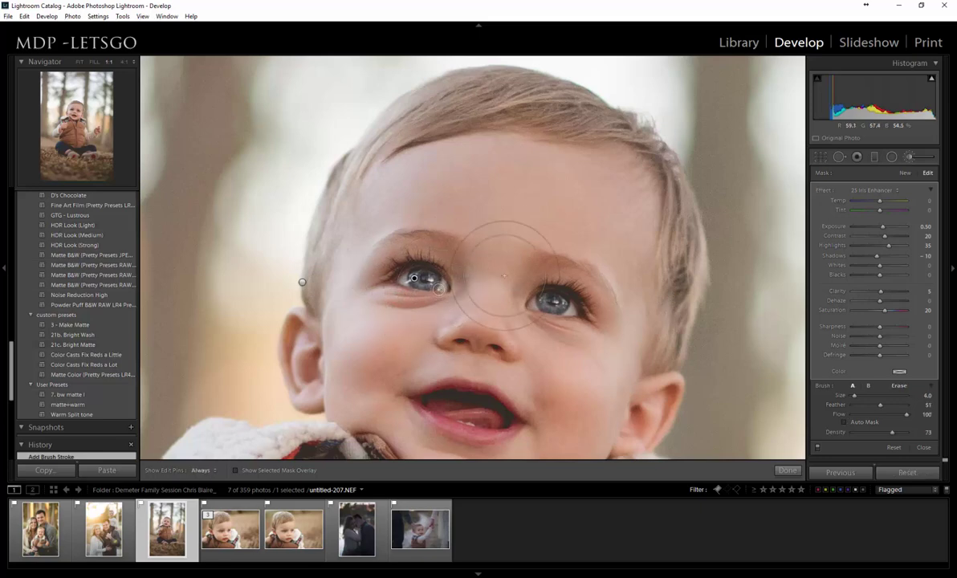
Step: Delete the iris mask pinned on the eye and start a new Iris Enhancer mask pinned in the blurred background
{"action": "left_click", "coordinate": [567, 193]}
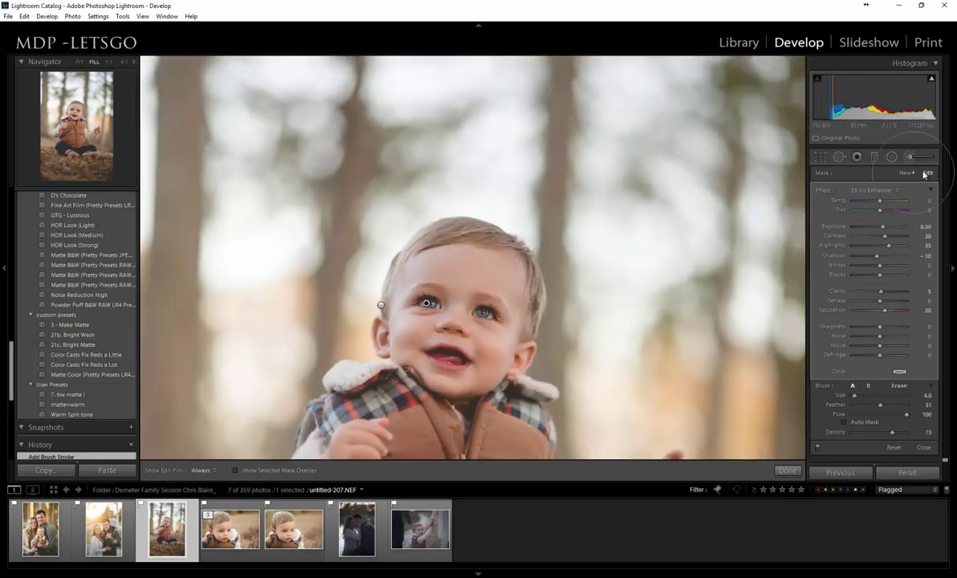
{"action": "left_click", "coordinate": [906, 173]}
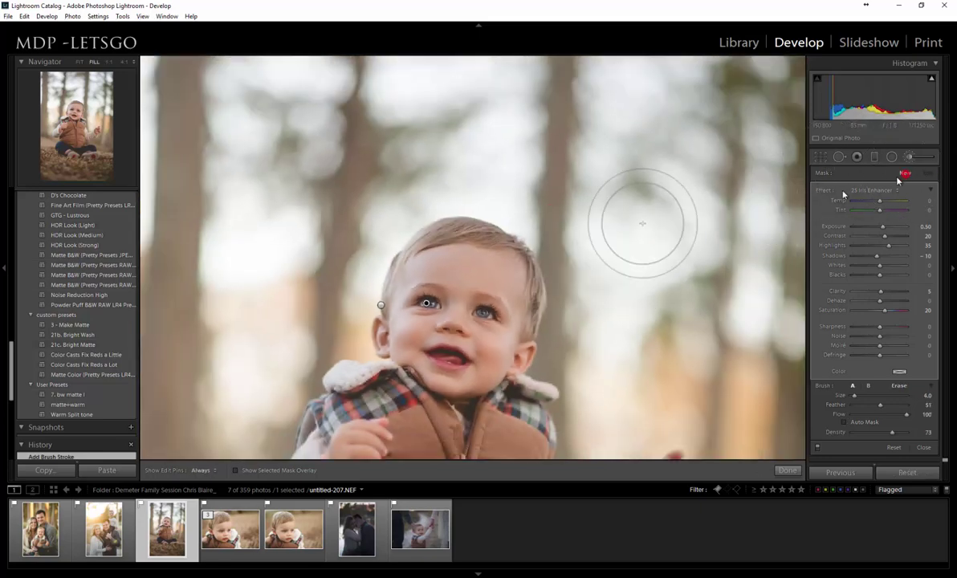
{"action": "left_click", "coordinate": [651, 142]}
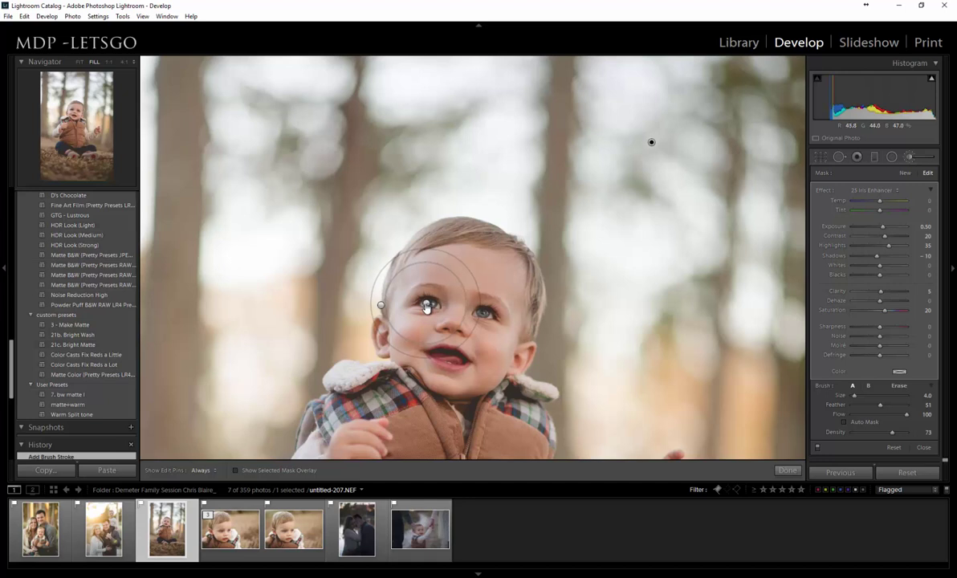
{"action": "left_click", "coordinate": [448, 364]}
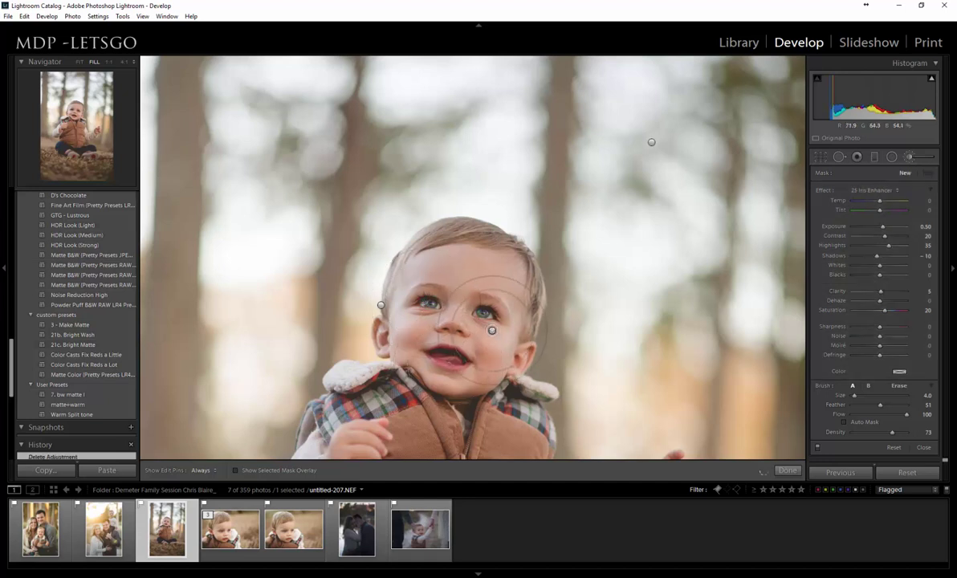
{"action": "mouse_move", "coordinate": [492, 330]}
{"action": "left_mouse_down"}
{"action": "mouse_move", "coordinate": [651, 267]}
{"action": "mouse_move", "coordinate": [673, 224]}
{"action": "mouse_move", "coordinate": [643, 256]}
{"action": "mouse_move", "coordinate": [643, 234]}
{"action": "left_mouse_up"}
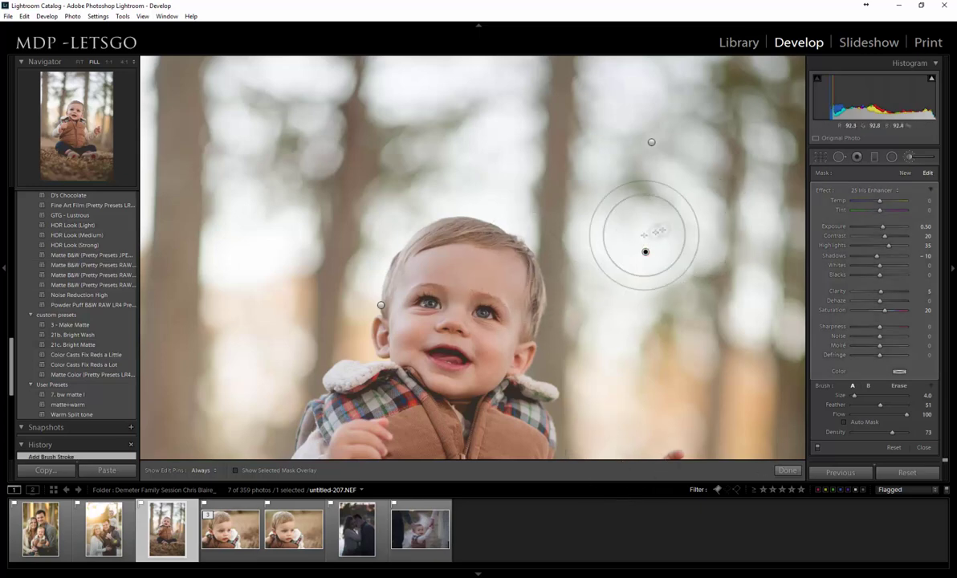
Step: Paint the iris enhancement over both of the toddler's irises at brush size 3 and erase the spill below the eyes
{"action": "left_click", "coordinate": [433, 323]}
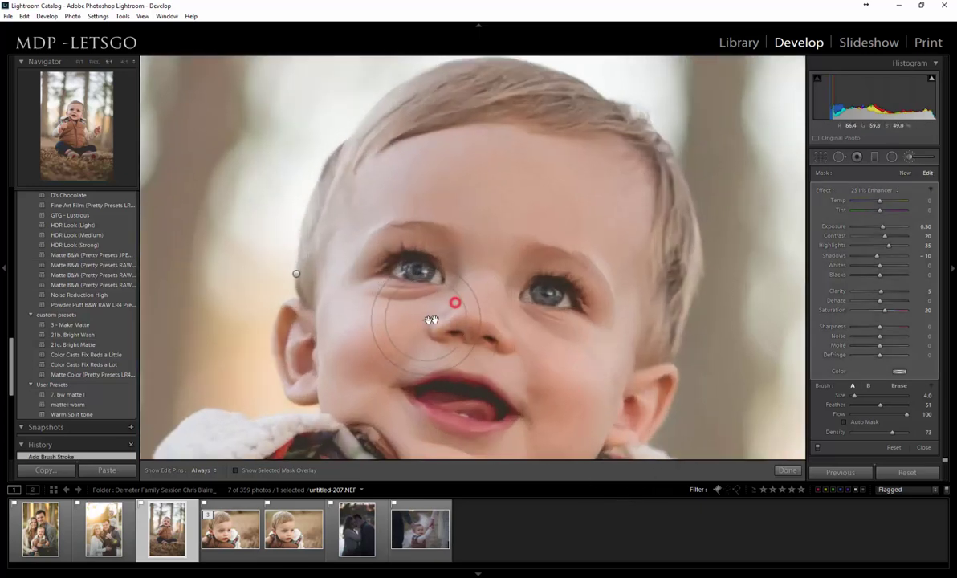
{"action": "key", "text": "h"}
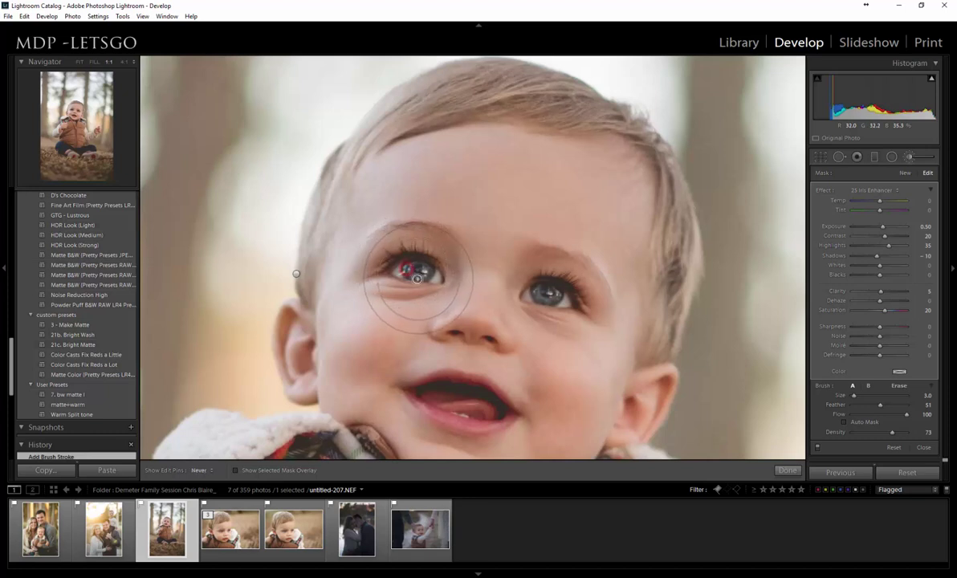
{"action": "left_click_drag", "start_coordinate": [417, 278], "coordinate": [430, 275]}
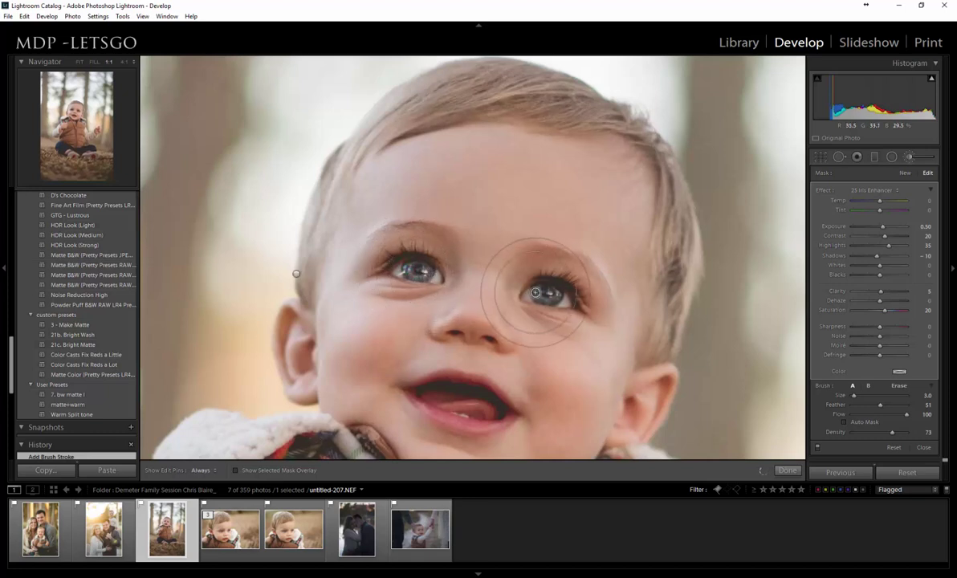
{"action": "left_click_drag", "start_coordinate": [536, 293], "coordinate": [551, 300]}
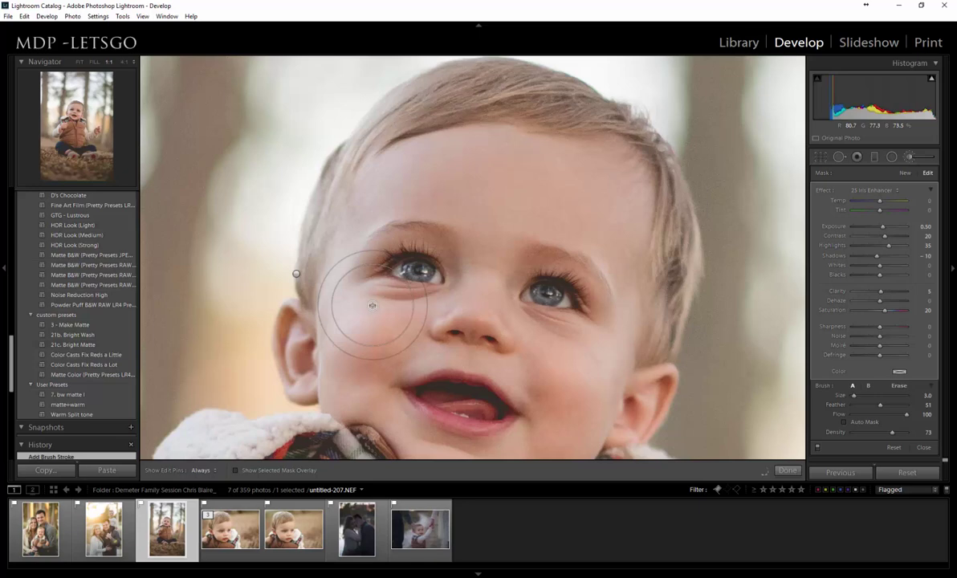
{"action": "mouse_move", "coordinate": [372, 305]}
{"action": "left_mouse_down", "text": "alt"}
{"action": "mouse_move", "coordinate": [397, 293]}
{"action": "mouse_move", "coordinate": [426, 302]}
{"action": "mouse_move", "coordinate": [382, 286]}
{"action": "mouse_move", "coordinate": [587, 329]}
{"action": "mouse_move", "coordinate": [534, 321]}
{"action": "left_mouse_up", "text": "alt"}
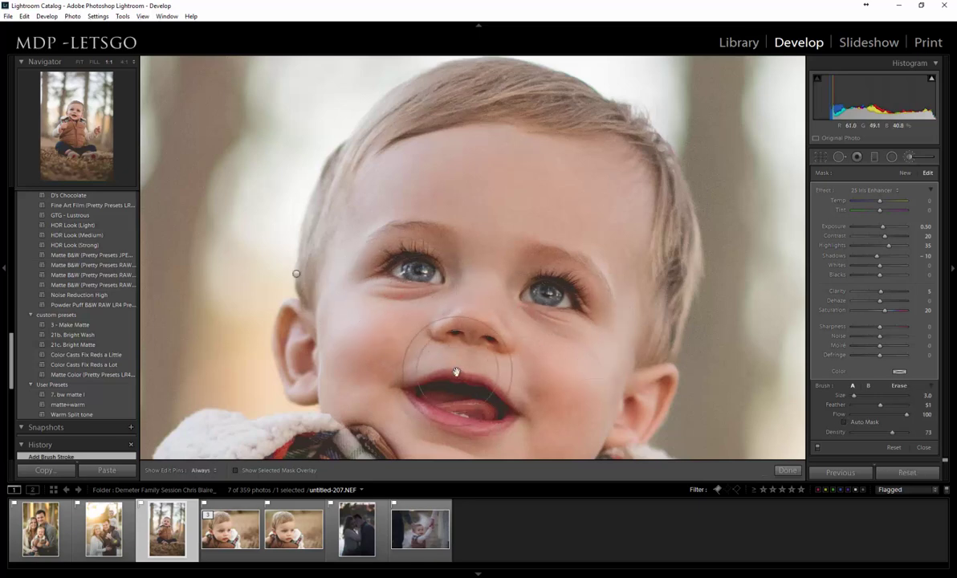
Step: Paint a new Clarity 25 brush mask at size 20 over the leafy ground and the vest, and warm it to Temp 57
{"action": "key", "text": "z"}
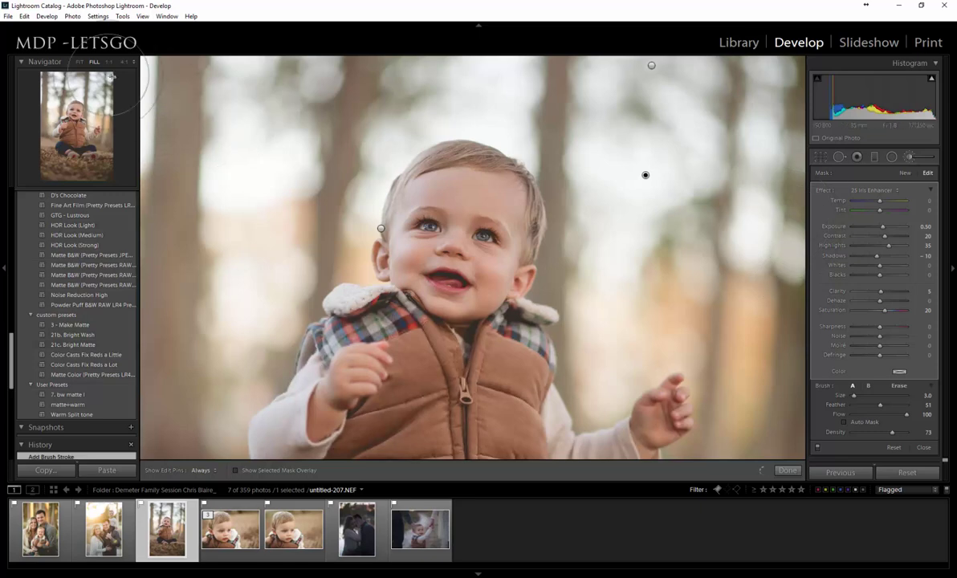
{"action": "left_click", "coordinate": [79, 62]}
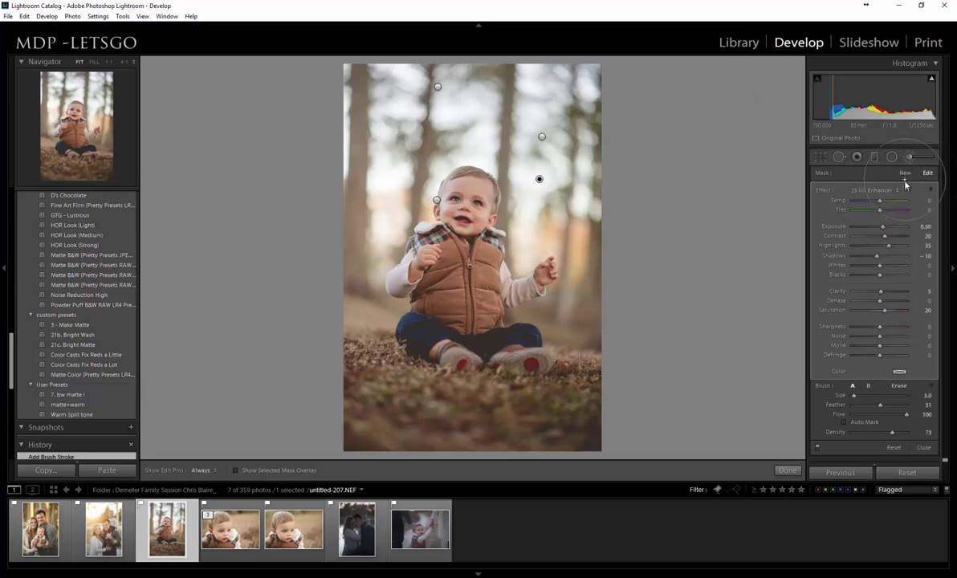
{"action": "left_click", "coordinate": [875, 190]}
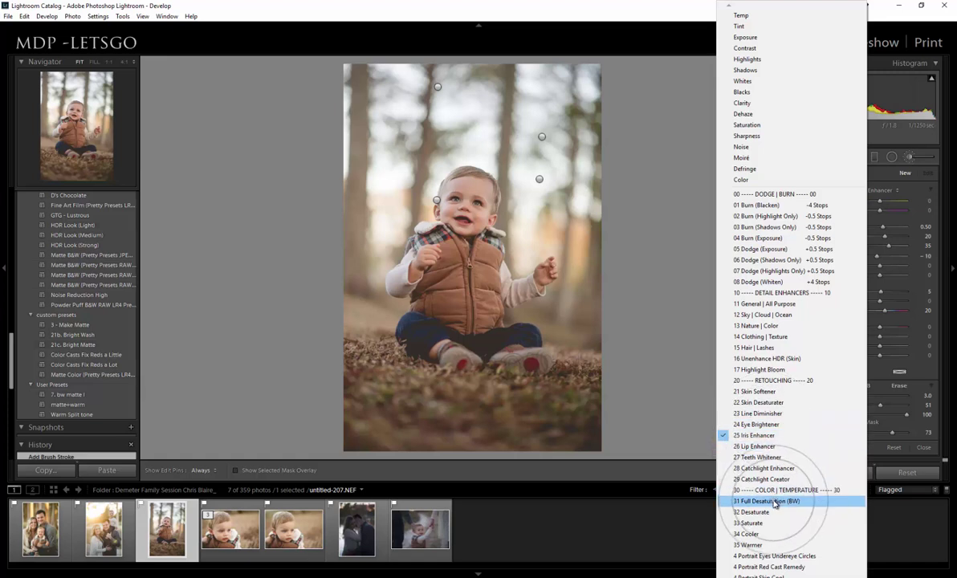
{"action": "left_click", "coordinate": [743, 103]}
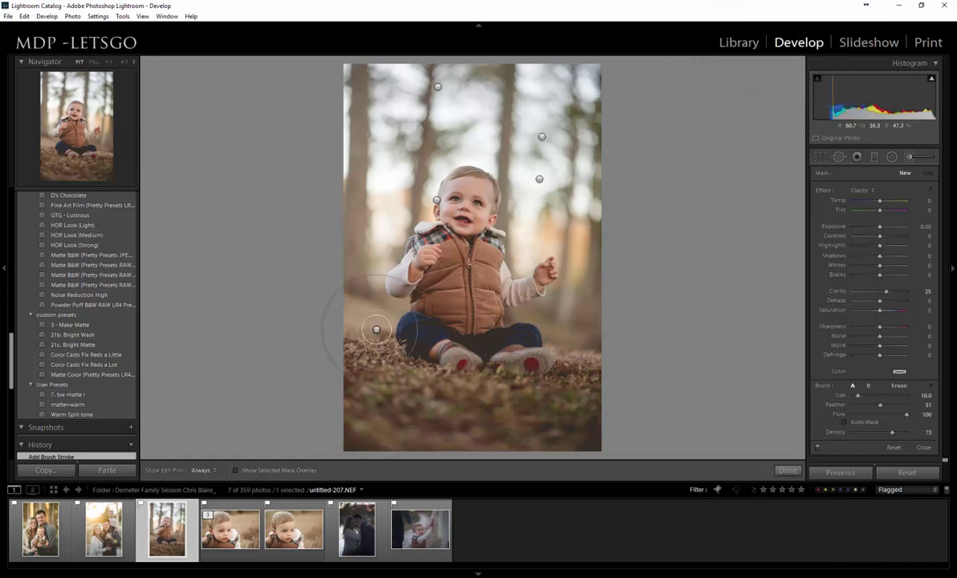
{"action": "scroll", "coordinate": [380, 428], "scroll_direction": "up", "scroll_amount": 3}
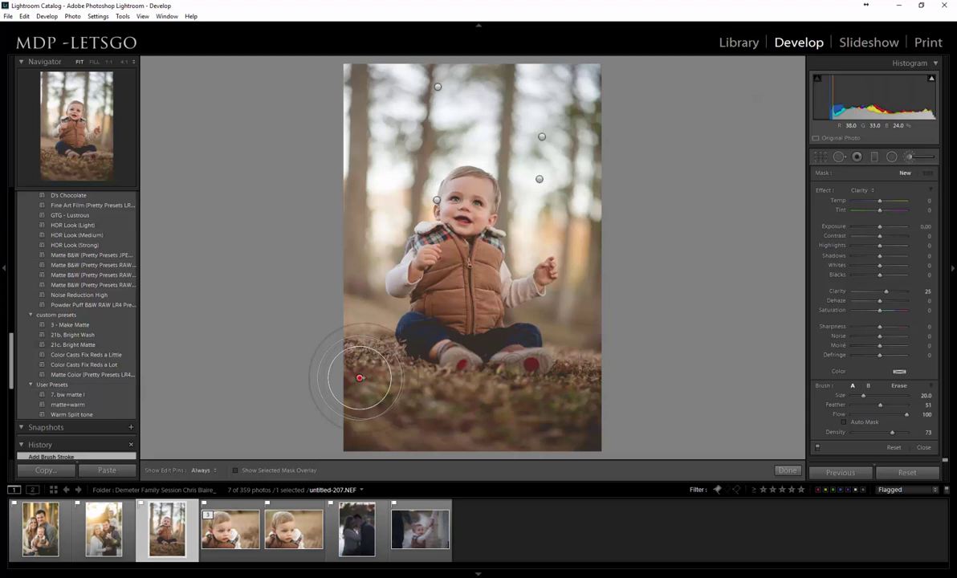
{"action": "key", "text": "h"}
{"action": "mouse_move", "coordinate": [358, 377]}
{"action": "left_mouse_down"}
{"action": "mouse_move", "coordinate": [375, 372]}
{"action": "mouse_move", "coordinate": [343, 419]}
{"action": "mouse_move", "coordinate": [472, 418]}
{"action": "left_mouse_up"}
{"action": "mouse_move", "coordinate": [530, 388]}
{"action": "left_mouse_down"}
{"action": "mouse_move", "coordinate": [560, 378]}
{"action": "mouse_move", "coordinate": [375, 417]}
{"action": "left_mouse_up"}
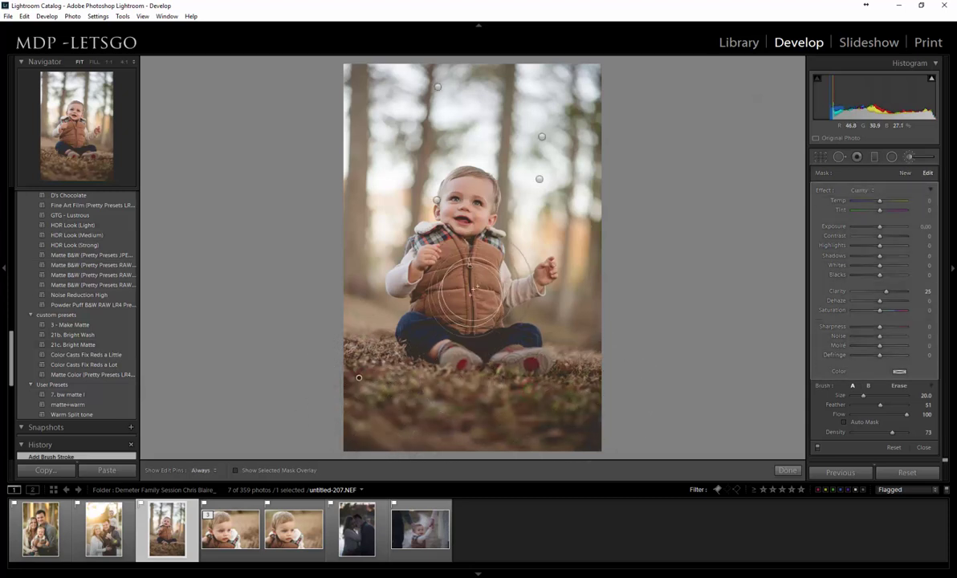
{"action": "left_click_drag", "start_coordinate": [479, 279], "coordinate": [465, 285]}
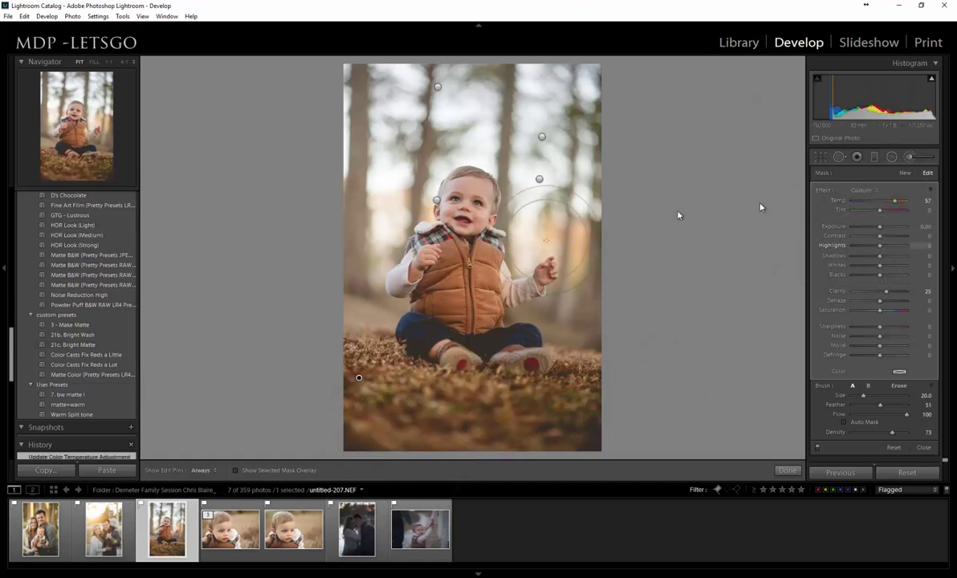
Step: Erase the warm clarity effect from the toddler at eraser size 33, fine-tune the mask's temperature and close the adjustment brush
{"action": "mouse_move", "coordinate": [454, 233]}
{"action": "left_mouse_down", "text": "alt"}
{"action": "mouse_move", "coordinate": [403, 239]}
{"action": "mouse_move", "coordinate": [443, 261]}
{"action": "left_mouse_up", "text": "alt"}
{"action": "scroll", "coordinate": [410, 241], "scroll_direction": "up", "scroll_amount": 5}
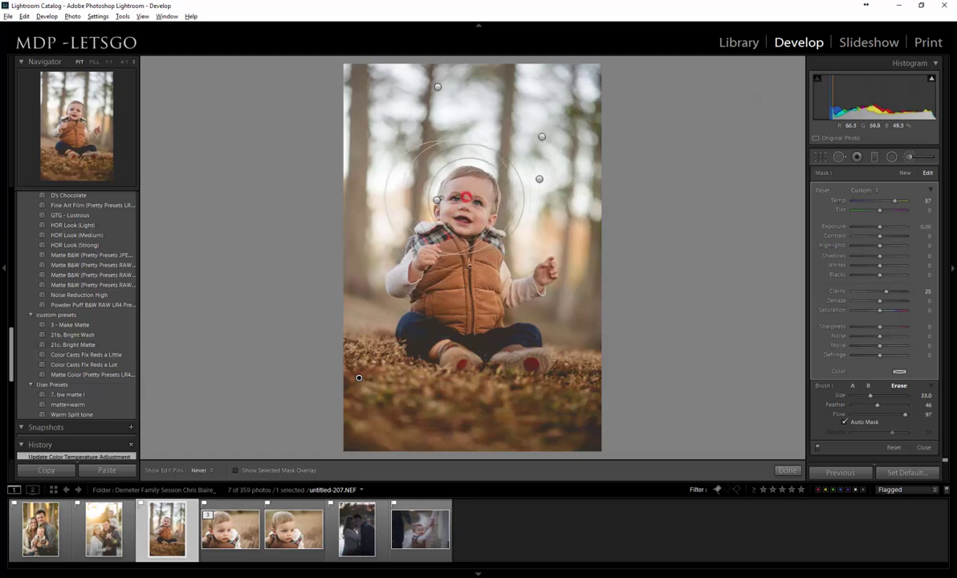
{"action": "key", "text": "h"}
{"action": "mouse_move", "coordinate": [461, 257]}
{"action": "left_mouse_down", "text": "alt"}
{"action": "mouse_move", "coordinate": [418, 246]}
{"action": "mouse_move", "coordinate": [450, 251]}
{"action": "mouse_move", "coordinate": [432, 221]}
{"action": "left_mouse_up", "text": "alt"}
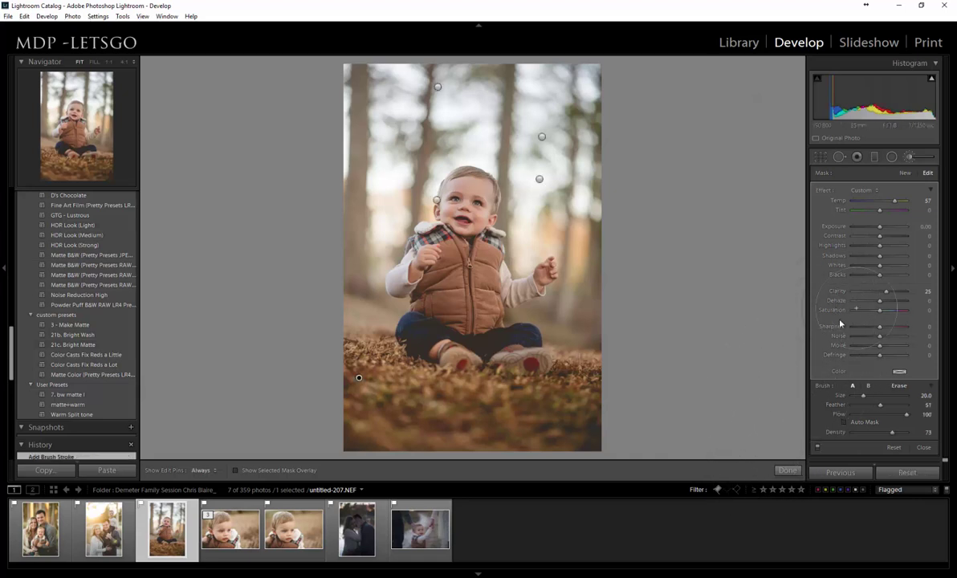
{"action": "left_click", "coordinate": [885, 203]}
{"action": "left_click", "coordinate": [910, 157]}
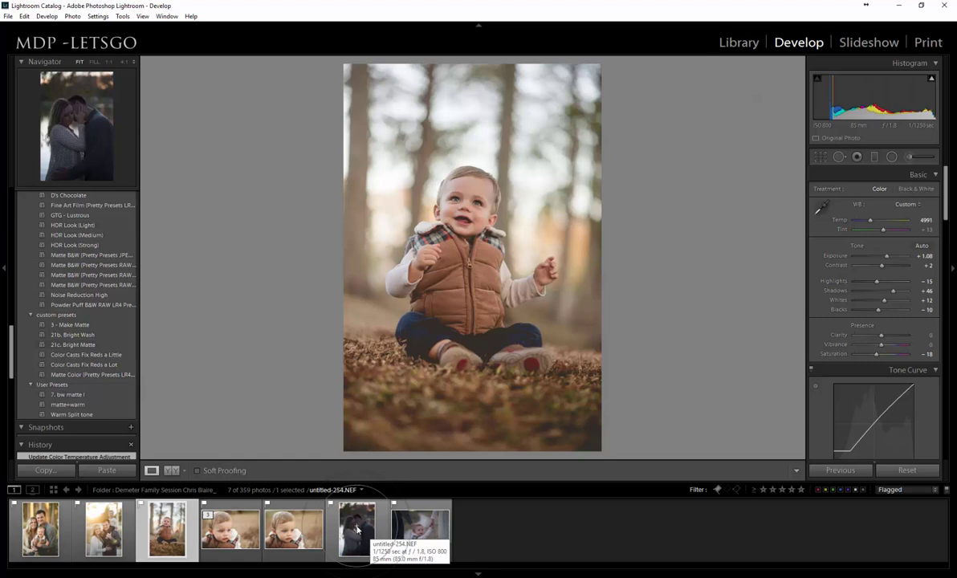
Step: Open untitled-254.NEF, apply the matte+warm preset, and set Exposure to +1.64 and Shadows to +23
{"action": "left_click", "coordinate": [351, 532]}
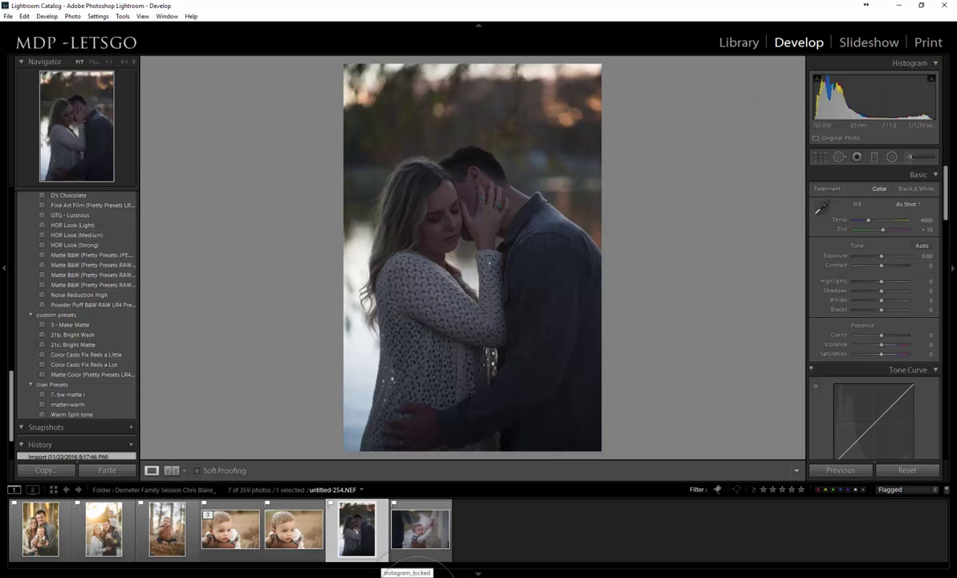
{"action": "left_click", "coordinate": [77, 405]}
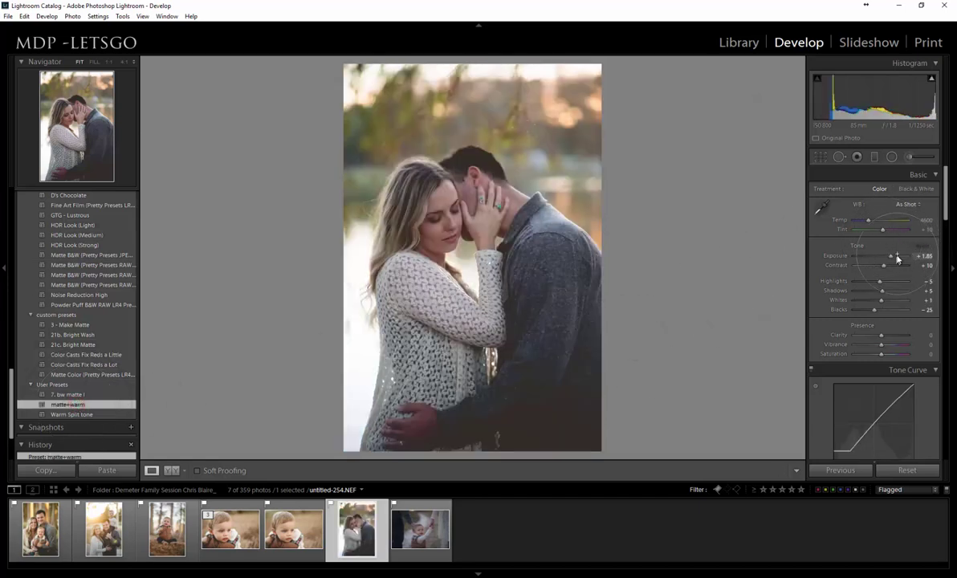
{"action": "left_click_drag", "start_coordinate": [898, 259], "coordinate": [890, 293]}
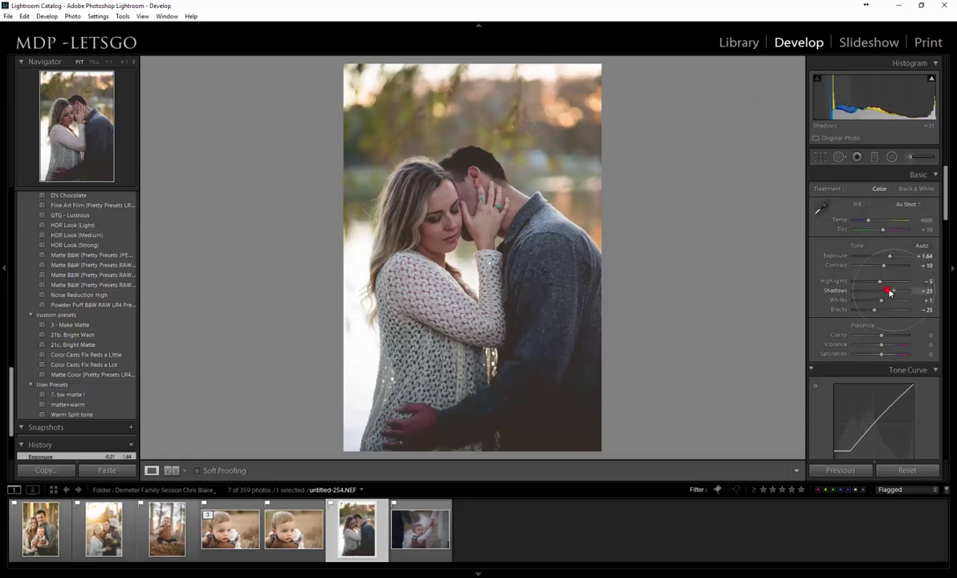
Step: Sample the white balance from the woman's sweater, adjust Temp to 5271, and set Shadows +48, Exposure +1.73 and Clarity +5
{"action": "left_click", "coordinate": [820, 207]}
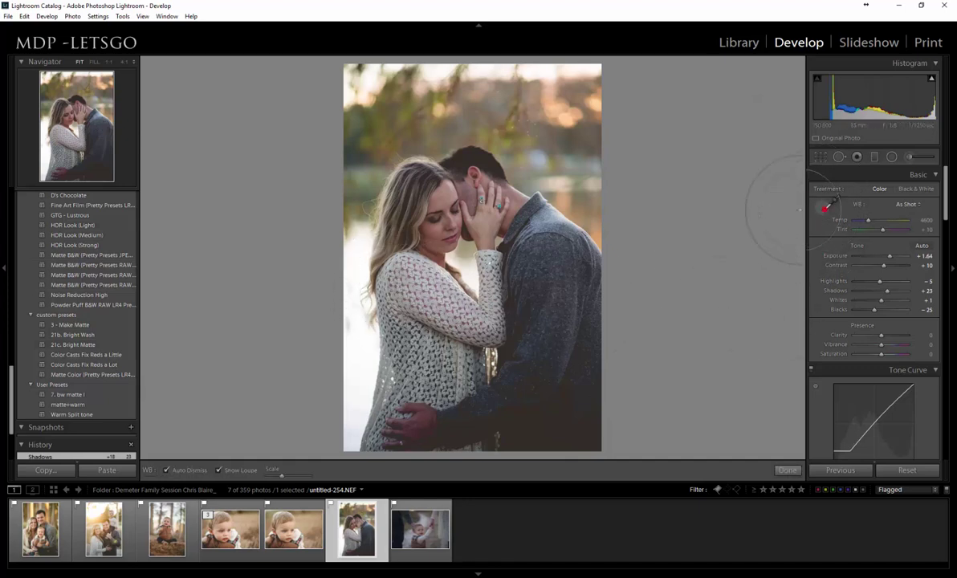
{"action": "left_click", "coordinate": [420, 285]}
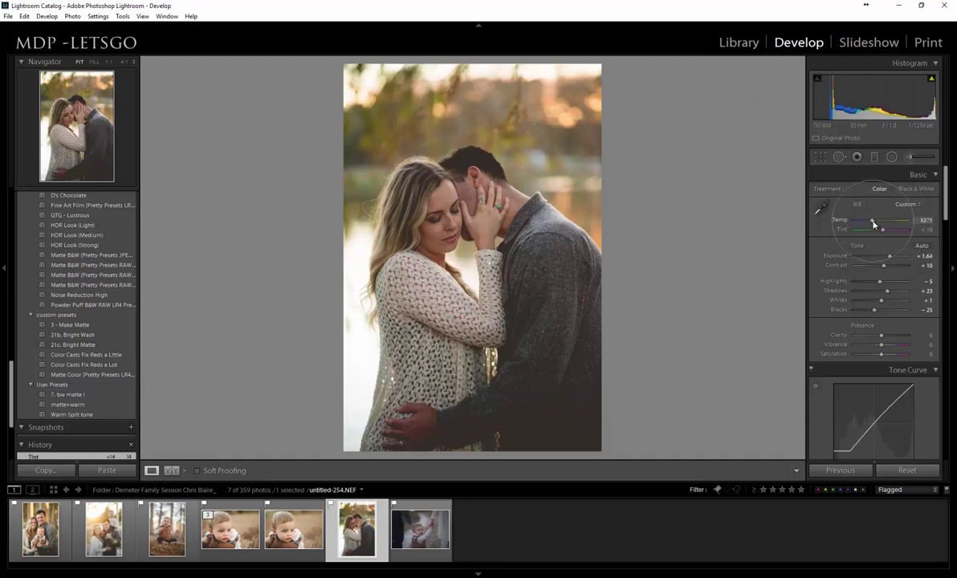
{"action": "left_click_drag", "start_coordinate": [889, 291], "coordinate": [889, 258]}
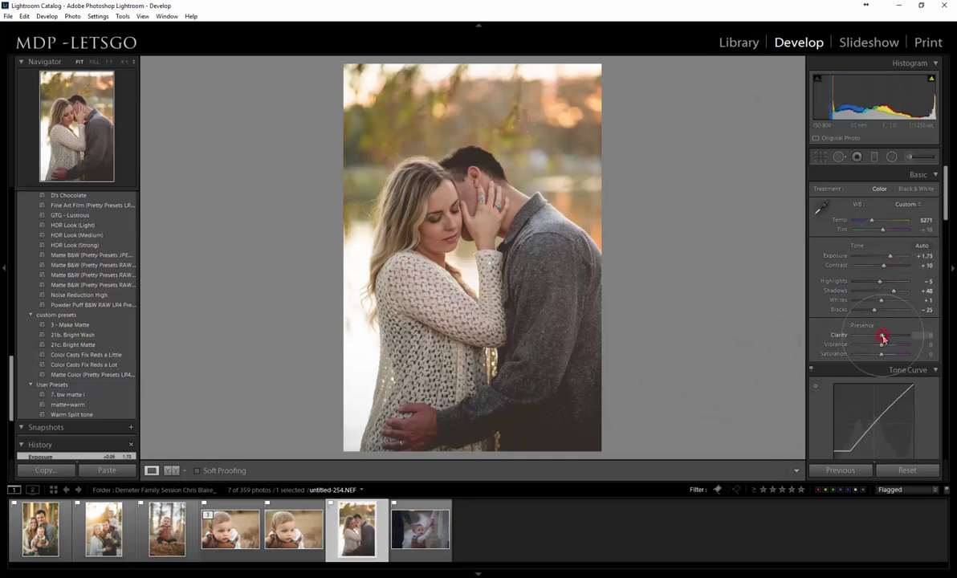
{"action": "left_click_drag", "start_coordinate": [884, 339], "coordinate": [883, 337]}
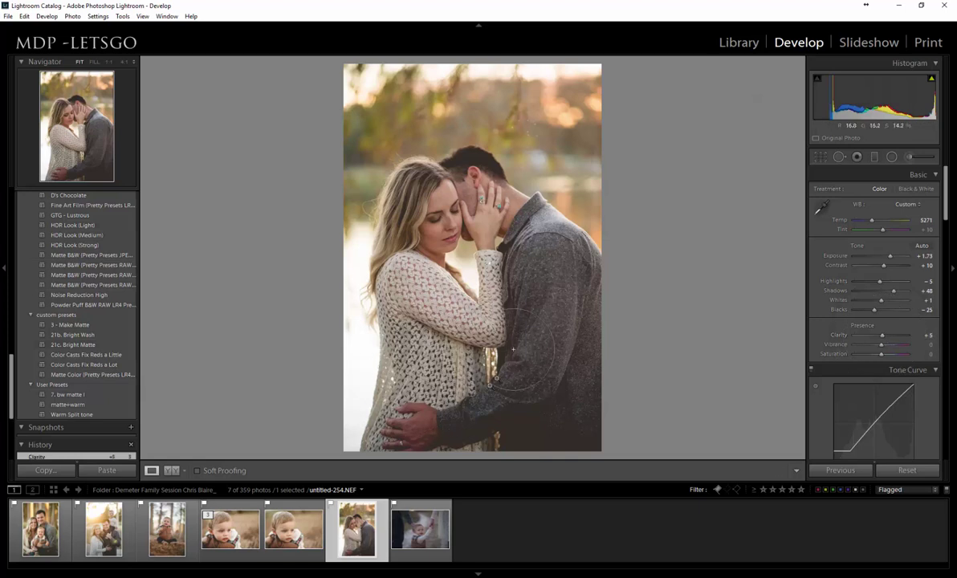
Step: Add a graduated filter from the sky down across the couple's heads with Temp 20, Contrast -8, Clarity 25 and Saturation -8
{"action": "left_click", "coordinate": [875, 157]}
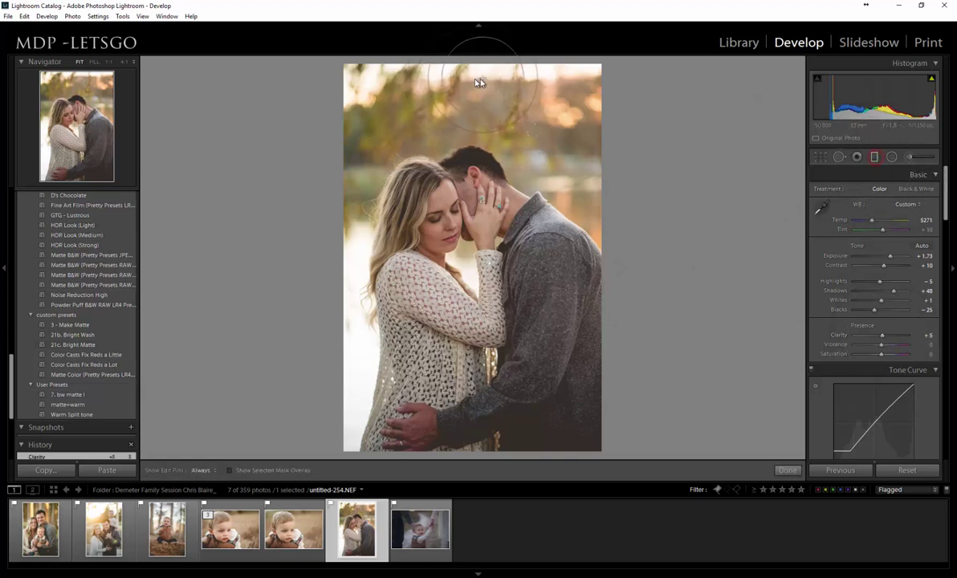
{"action": "left_click_drag", "start_coordinate": [508, 102], "coordinate": [507, 182]}
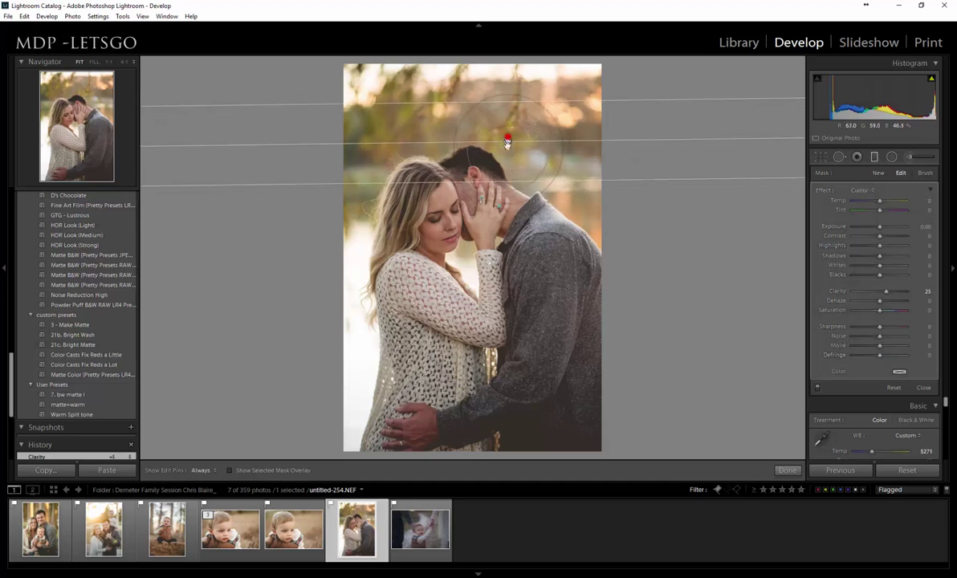
{"action": "left_click_drag", "start_coordinate": [508, 140], "coordinate": [508, 193]}
{"action": "left_click_drag", "start_coordinate": [890, 204], "coordinate": [886, 199]}
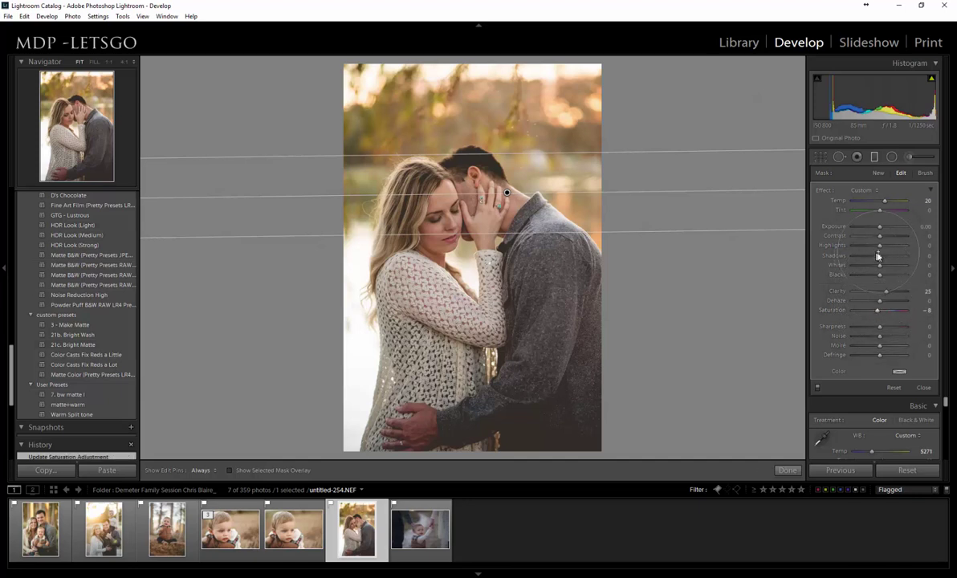
{"action": "mouse_move", "coordinate": [864, 239]}
{"action": "left_mouse_down"}
{"action": "mouse_move", "coordinate": [823, 237]}
{"action": "mouse_move", "coordinate": [875, 241]}
{"action": "left_mouse_up"}
Step: Erase the graduated filter from the woman's face and hair with the filter's brush
{"action": "left_click", "coordinate": [926, 173]}
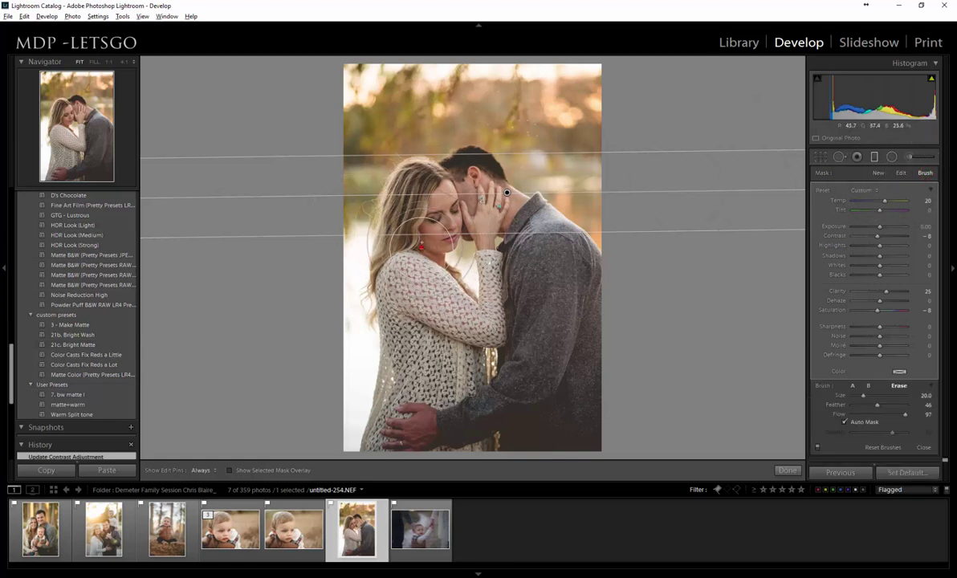
{"action": "key", "text": "h"}
{"action": "scroll", "coordinate": [422, 209], "scroll_direction": "down", "scroll_amount": 3}
{"action": "mouse_move", "coordinate": [422, 209]}
{"action": "left_mouse_down"}
{"action": "mouse_move", "coordinate": [394, 197]}
{"action": "mouse_move", "coordinate": [481, 190]}
{"action": "mouse_move", "coordinate": [439, 177]}
{"action": "mouse_move", "coordinate": [446, 199]}
{"action": "mouse_move", "coordinate": [487, 209]}
{"action": "mouse_move", "coordinate": [461, 239]}
{"action": "mouse_move", "coordinate": [424, 232]}
{"action": "mouse_move", "coordinate": [432, 216]}
{"action": "left_mouse_up"}
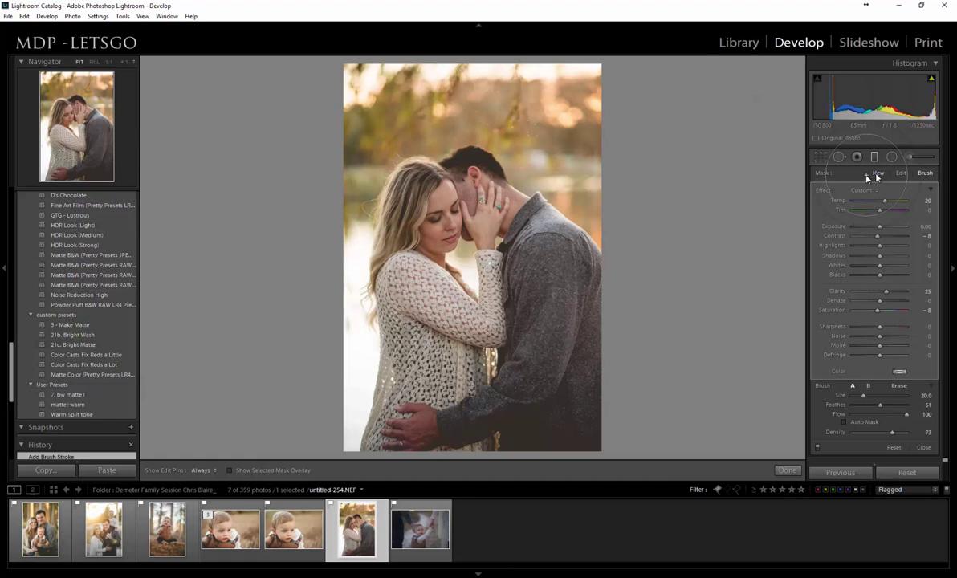
{"action": "key", "text": "h"}
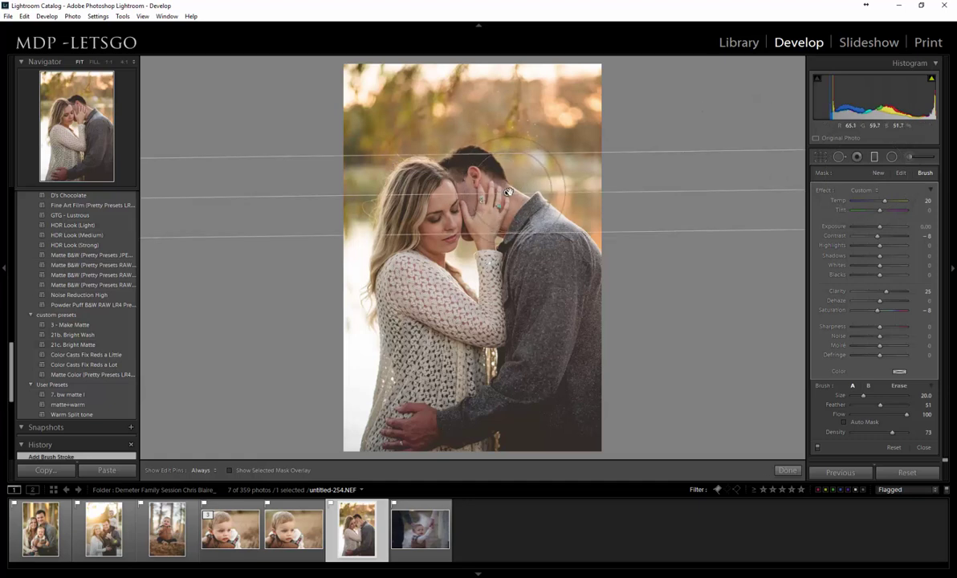
Step: Check the graduated filter's mask overlay and erase more of it from the woman's hair at size 20 with Auto Mask off
{"action": "key", "text": "o"}
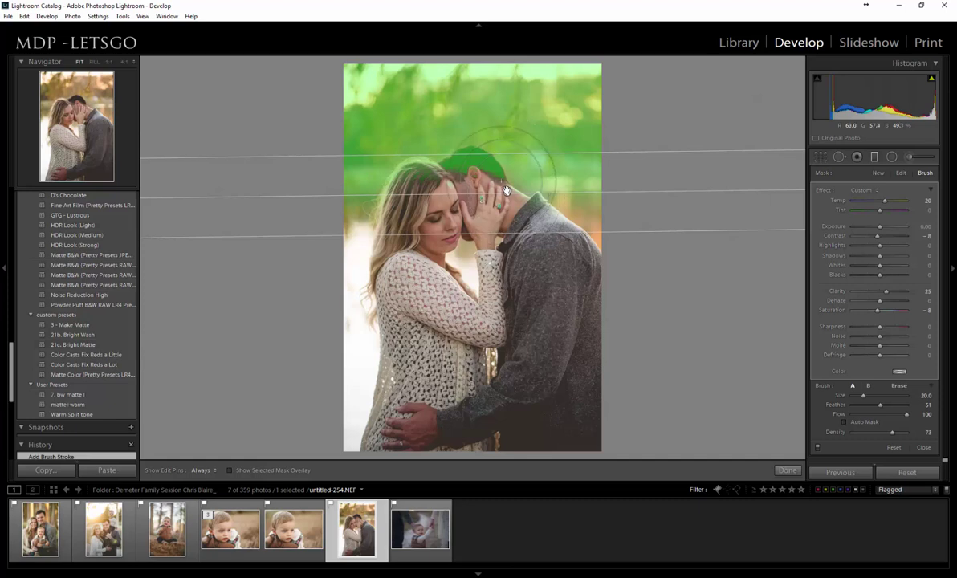
{"action": "key", "text": "o"}
{"action": "key", "text": "alt"}
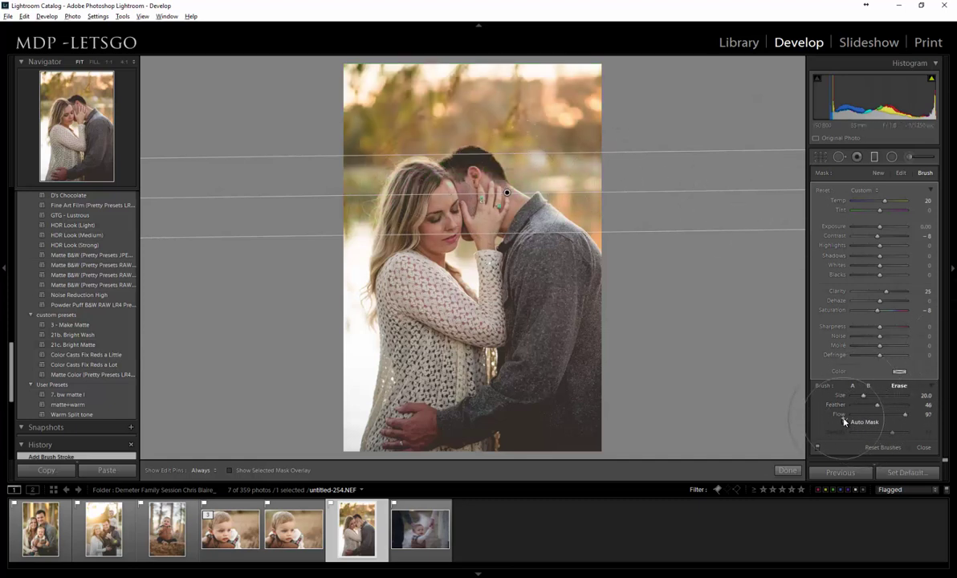
{"action": "mouse_move", "coordinate": [383, 193]}
{"action": "left_mouse_down"}
{"action": "mouse_move", "coordinate": [405, 207]}
{"action": "mouse_move", "coordinate": [425, 204]}
{"action": "mouse_move", "coordinate": [420, 195]}
{"action": "left_mouse_up"}
{"action": "key", "text": "h"}
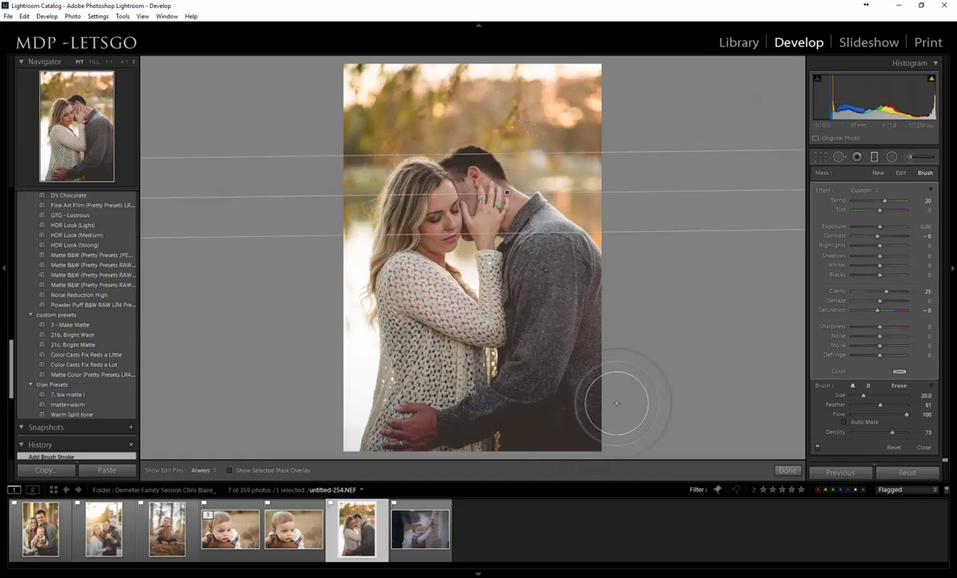
{"action": "key", "text": "h"}
Step: Paint a new brush mask at size 29 along the couple's lower bodies with Exposure 0.19, Highlights 10, Shadows 27 and Clarity 25
{"action": "left_click", "coordinate": [913, 156]}
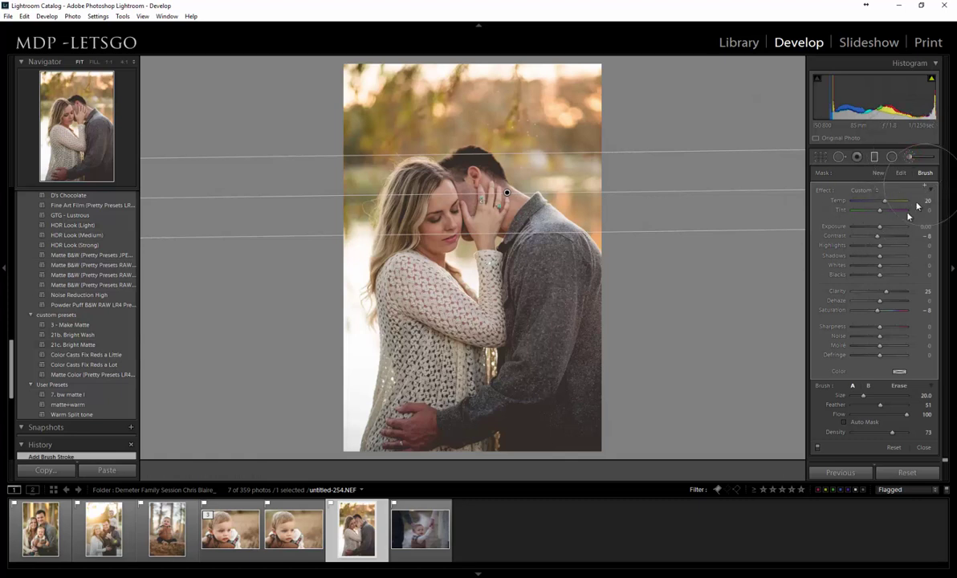
{"action": "left_click", "coordinate": [913, 156]}
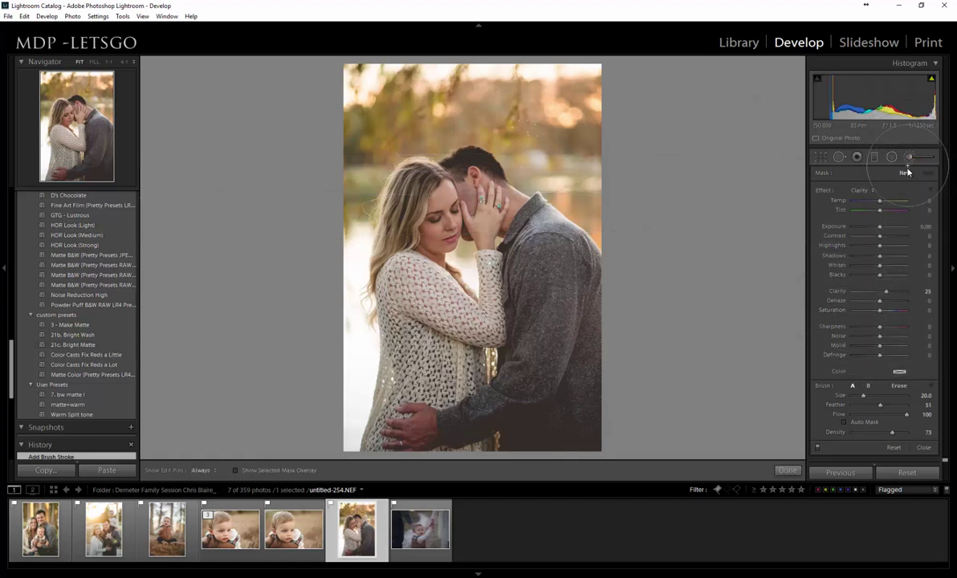
{"action": "left_click", "coordinate": [910, 155]}
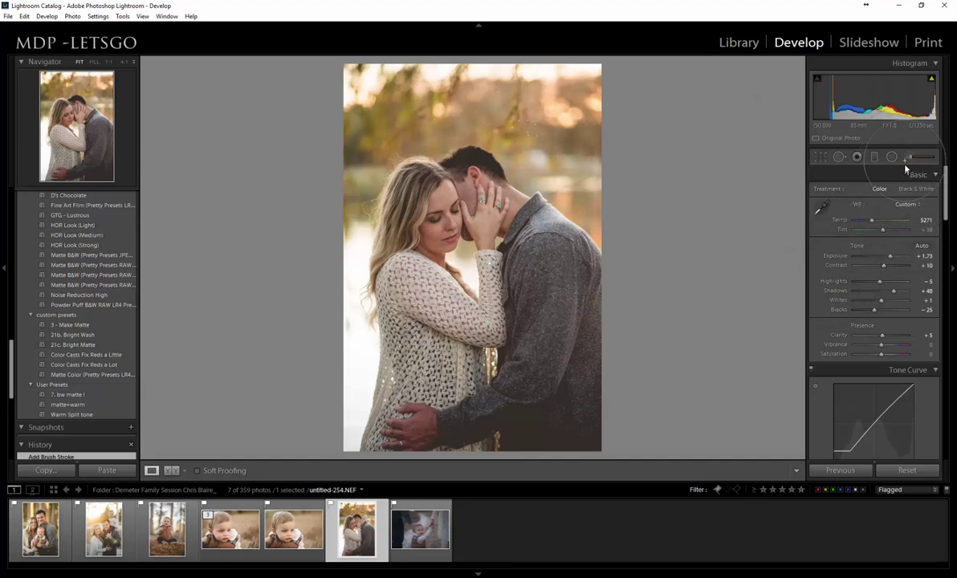
{"action": "left_click", "coordinate": [910, 158]}
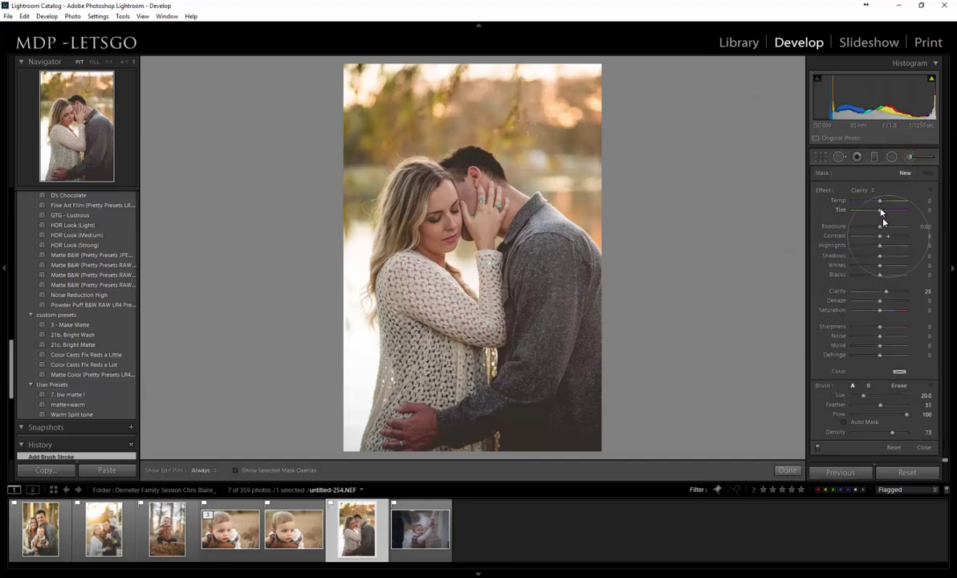
{"action": "left_click", "coordinate": [887, 245]}
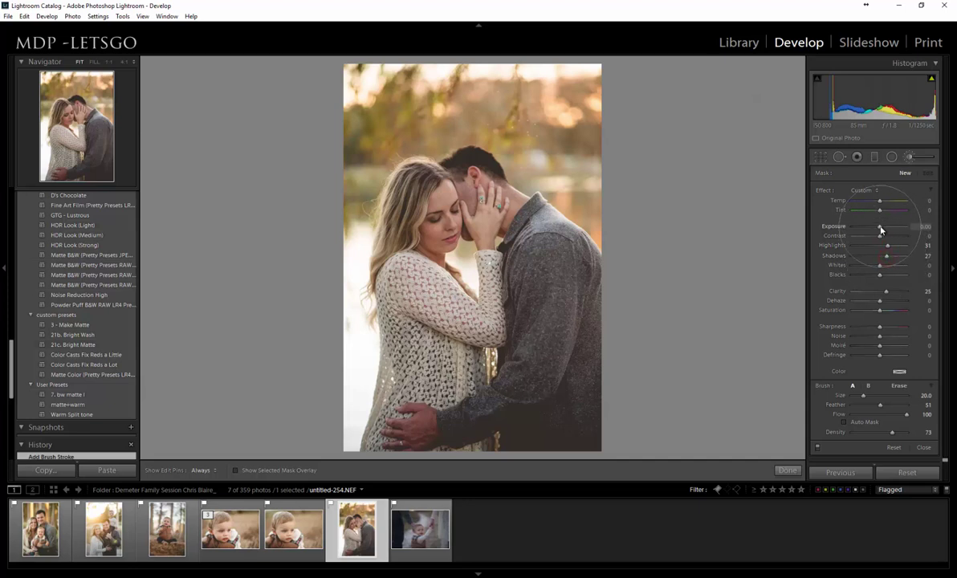
{"action": "left_click_drag", "start_coordinate": [882, 246], "coordinate": [882, 246]}
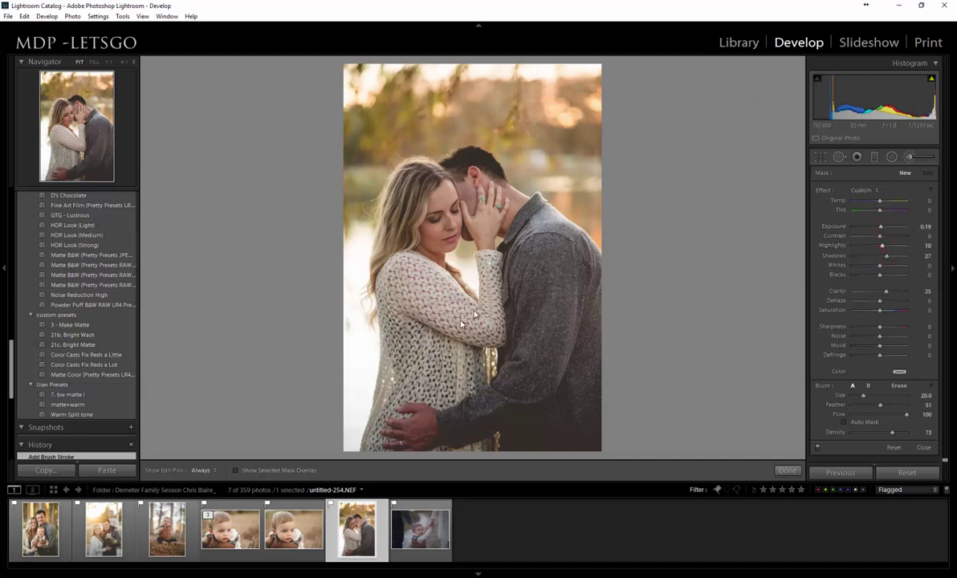
{"action": "scroll", "coordinate": [389, 442], "scroll_direction": "up", "scroll_amount": 4}
{"action": "mouse_move", "coordinate": [386, 444]}
{"action": "left_mouse_down"}
{"action": "mouse_move", "coordinate": [634, 414]}
{"action": "mouse_move", "coordinate": [559, 450]}
{"action": "mouse_move", "coordinate": [734, 439]}
{"action": "left_mouse_up"}
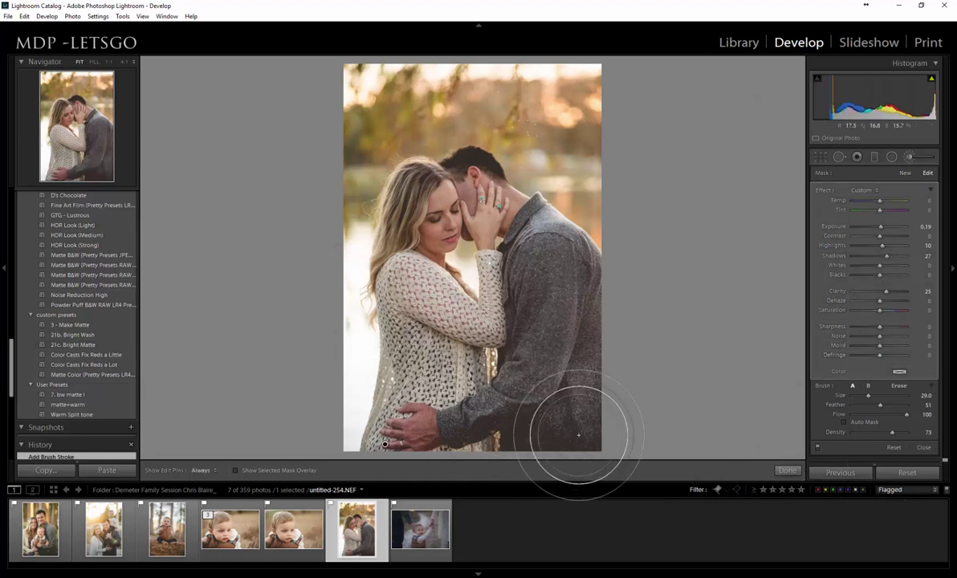
Step: Erase the brightening brush effect from the man's sleeve near the photo's edge, undoing one stroke and erasing again
{"action": "key", "text": "alt"}
{"action": "mouse_move", "coordinate": [590, 347]}
{"action": "left_mouse_down"}
{"action": "mouse_move", "coordinate": [600, 333]}
{"action": "mouse_move", "coordinate": [611, 344]}
{"action": "left_mouse_up"}
{"action": "scroll", "coordinate": [531, 387], "scroll_direction": "up", "scroll_amount": 3}
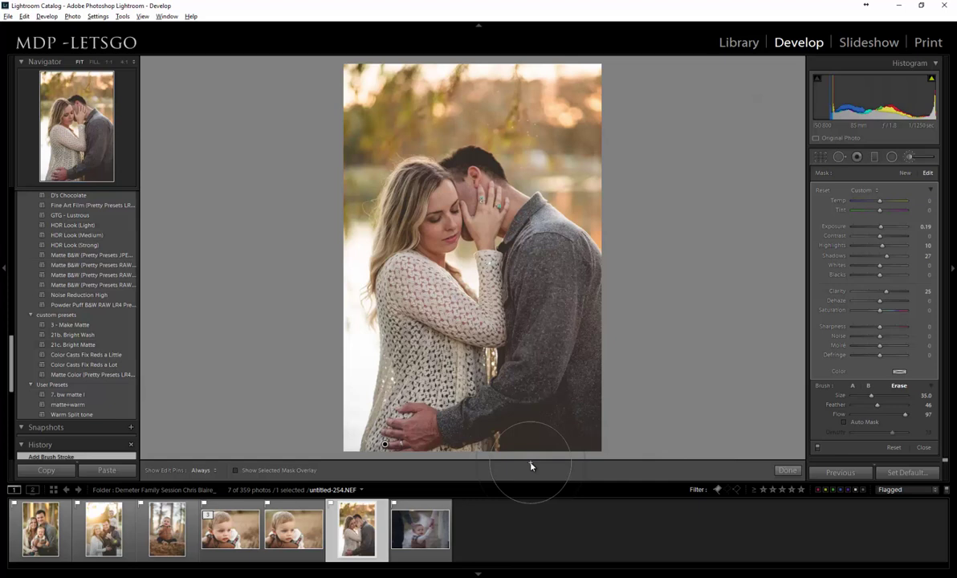
{"action": "key", "text": "ctrl+z"}
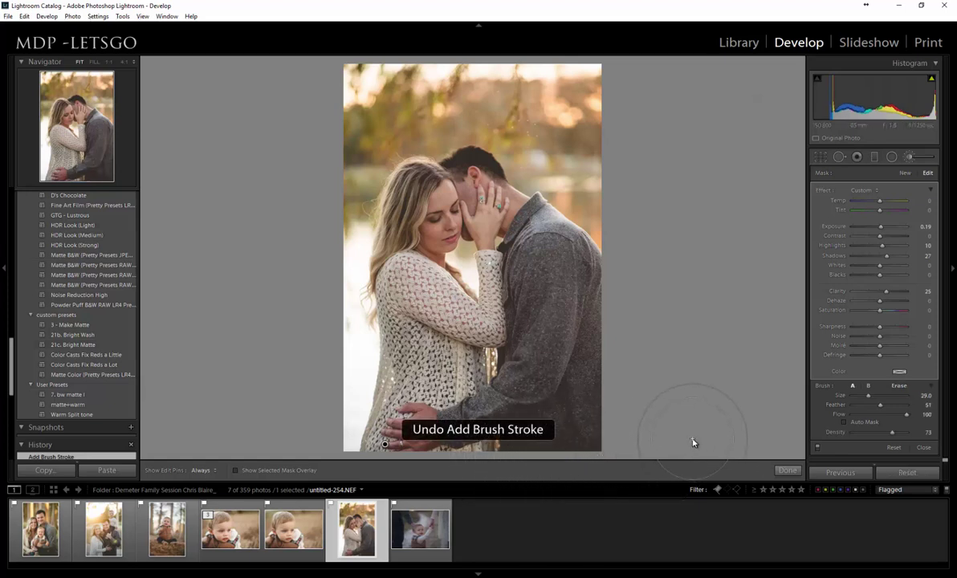
{"action": "left_click_drag", "start_coordinate": [586, 335], "coordinate": [591, 320], "text": "alt"}
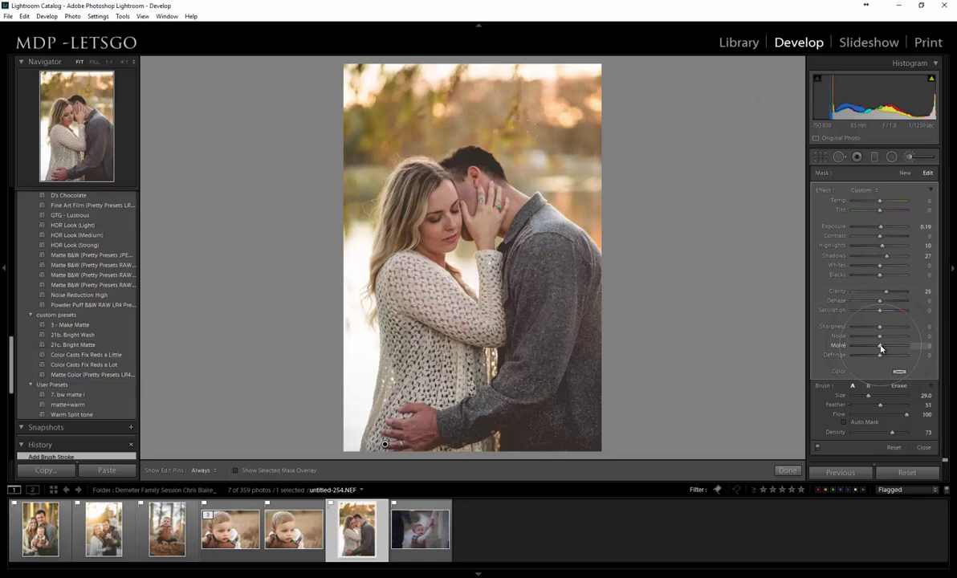
{"action": "left_click", "coordinate": [405, 523]}
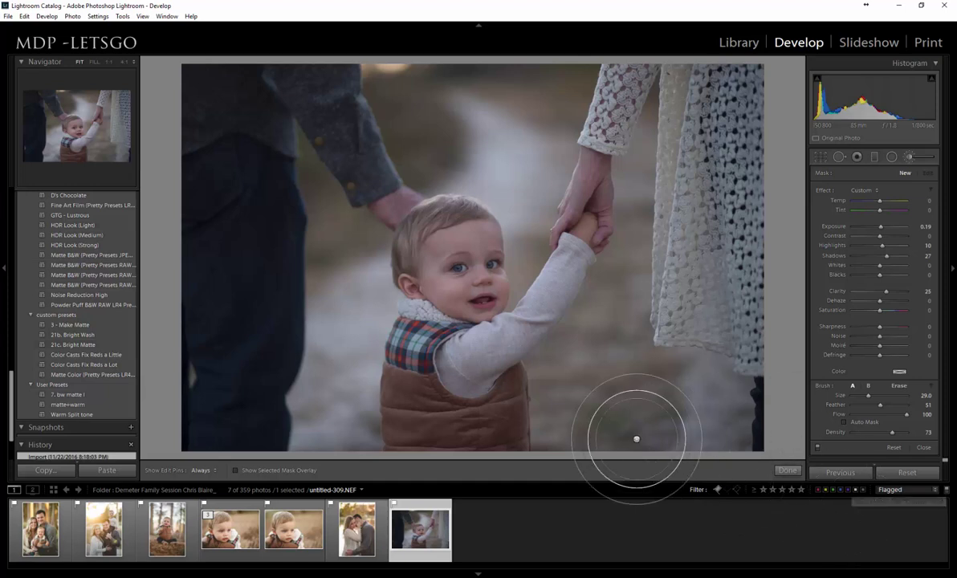
{"action": "left_click", "coordinate": [735, 295]}
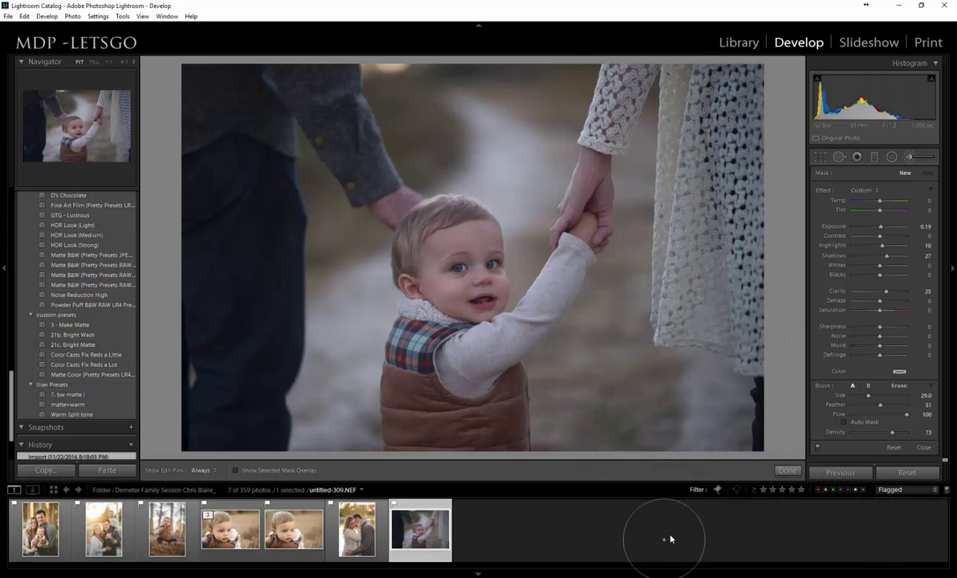
{"action": "left_click", "coordinate": [358, 530]}
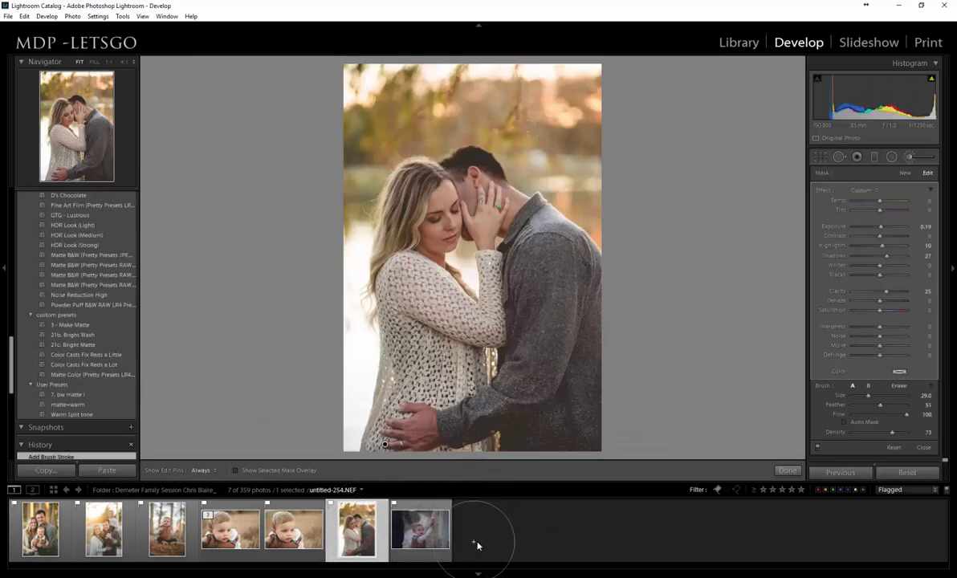
Step: Open untitled-309.NEF, show the photo info overlay, close the adjustment brush and apply the matte+warm preset
{"action": "left_click", "coordinate": [424, 540]}
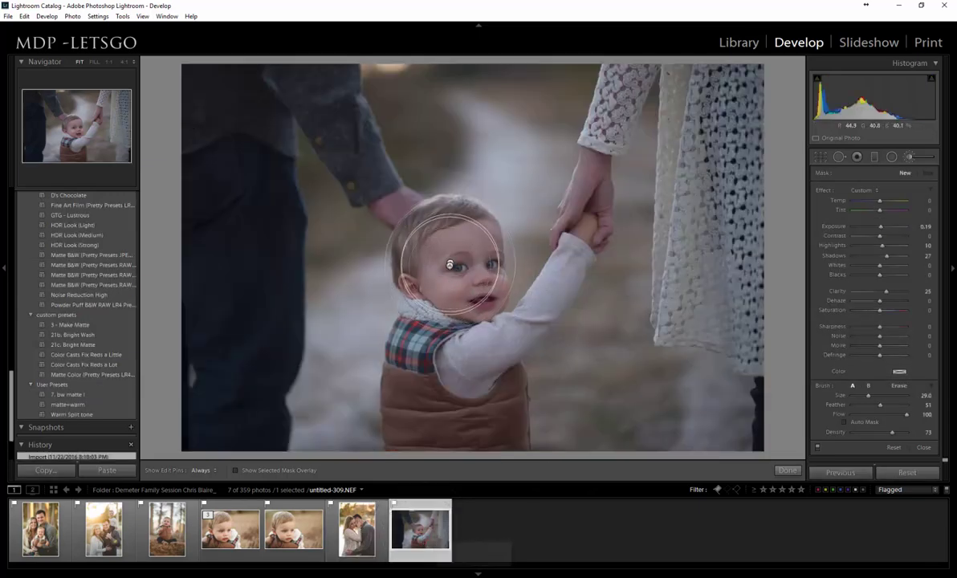
{"action": "key", "text": "i"}
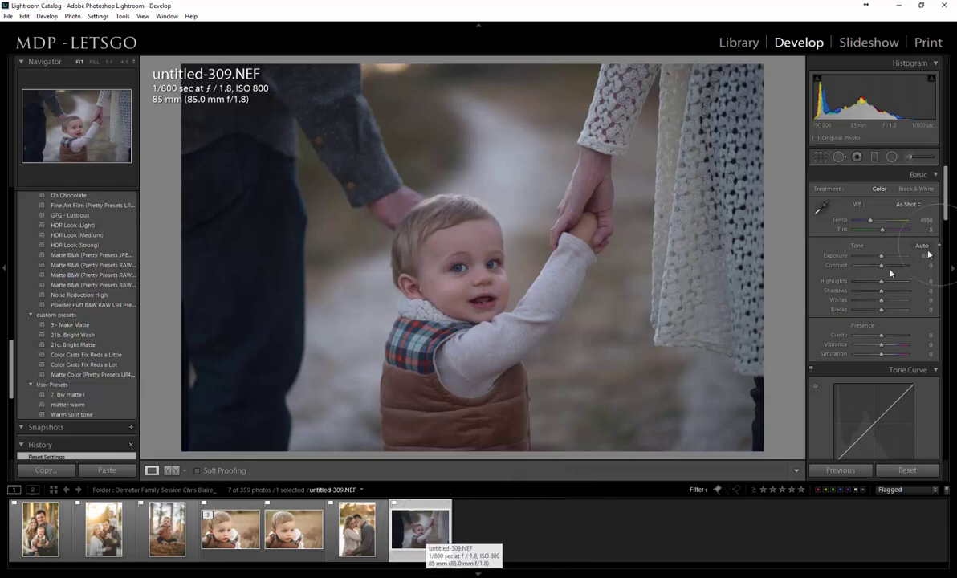
{"action": "left_click", "coordinate": [81, 405]}
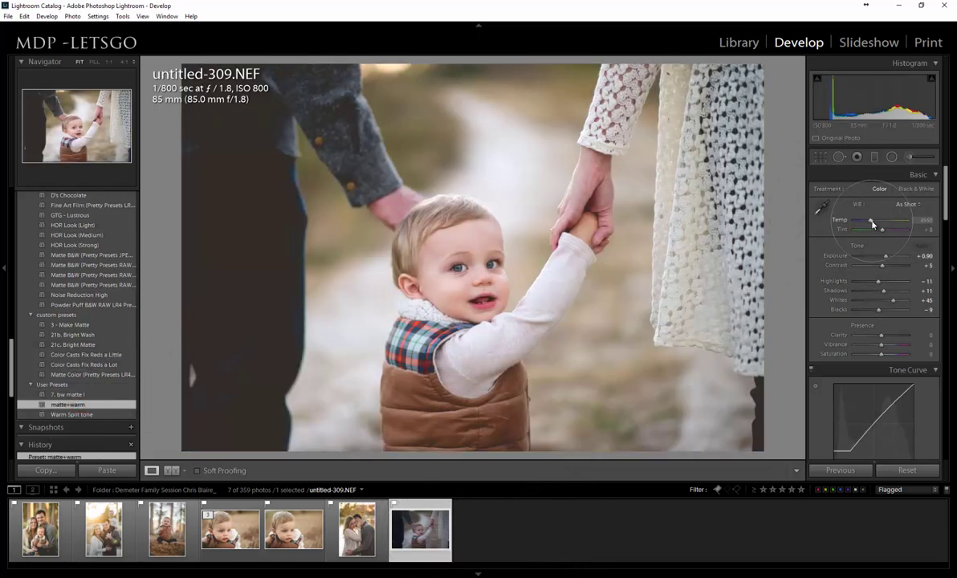
Step: Set Temp 5551, Exposure +0.70, Contrast -3, Shadows +31, Whites +42, Clarity +5 and Saturation -14 on the hand-holding toddler photo
{"action": "left_click_drag", "start_coordinate": [869, 220], "coordinate": [872, 220]}
{"action": "left_click_drag", "start_coordinate": [886, 256], "coordinate": [884, 259]}
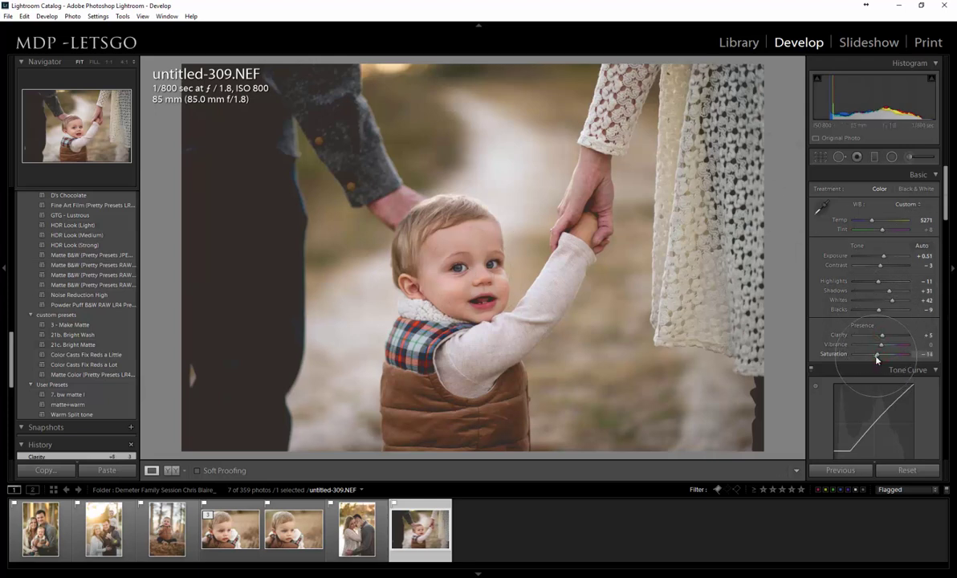
{"action": "left_click_drag", "start_coordinate": [876, 355], "coordinate": [877, 356]}
{"action": "left_click_drag", "start_coordinate": [885, 258], "coordinate": [886, 258]}
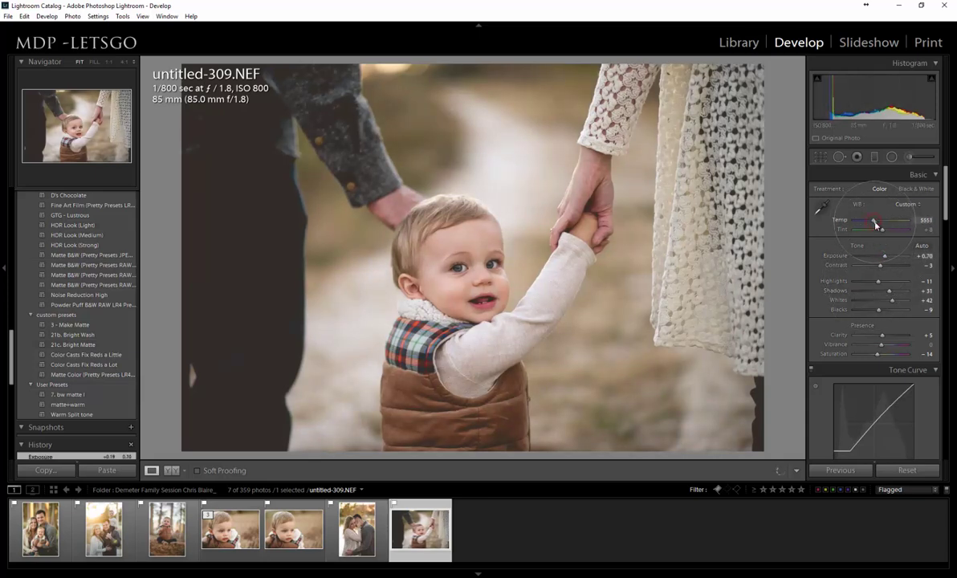
{"action": "left_click_drag", "start_coordinate": [877, 226], "coordinate": [875, 226]}
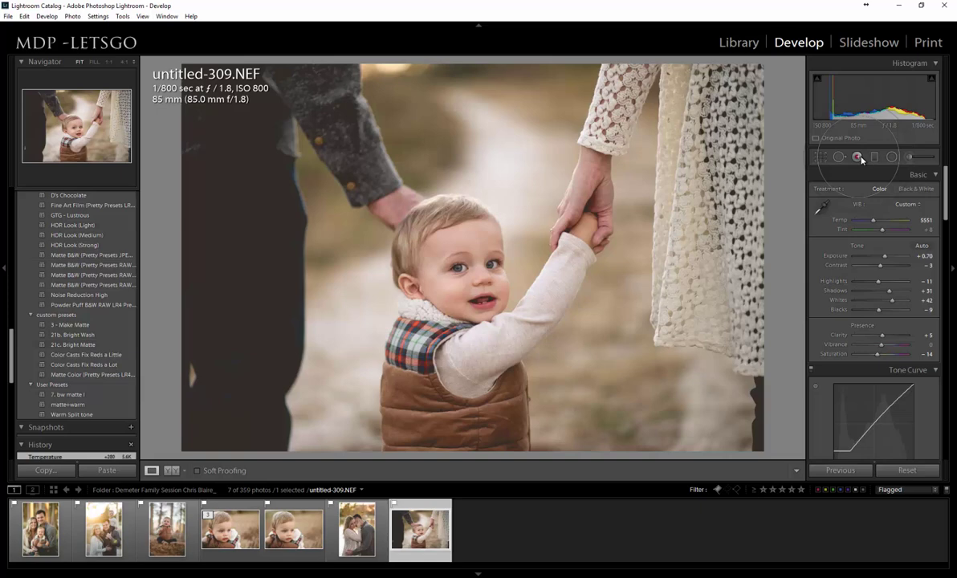
Step: Start an adjustment brush with the 25 Iris Enhancer effect and paint the toddler's nearer iris at brush size 5
{"action": "left_click", "coordinate": [912, 159]}
{"action": "left_click", "coordinate": [874, 193]}
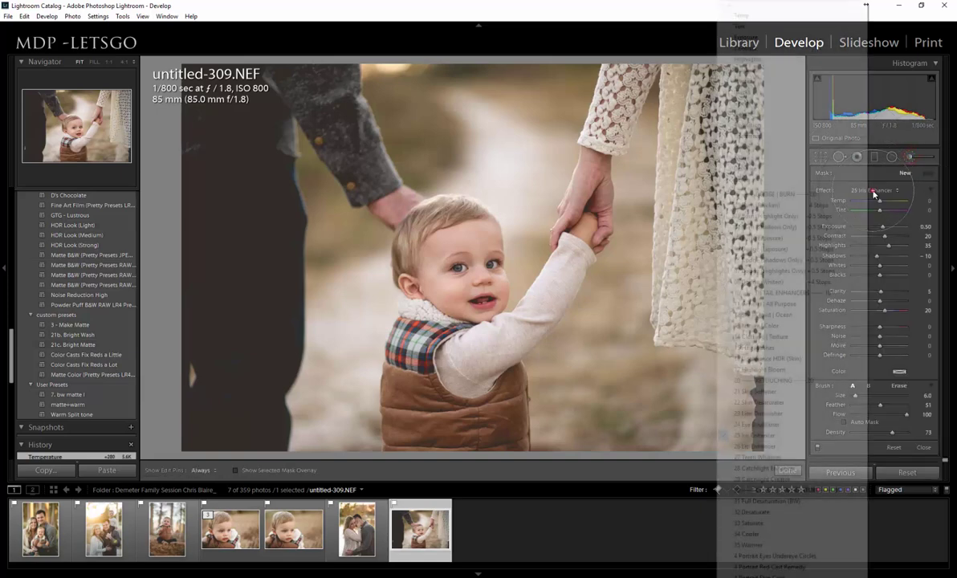
{"action": "left_click", "coordinate": [873, 193]}
{"action": "scroll", "coordinate": [227, 262], "scroll_direction": "down", "scroll_amount": 5}
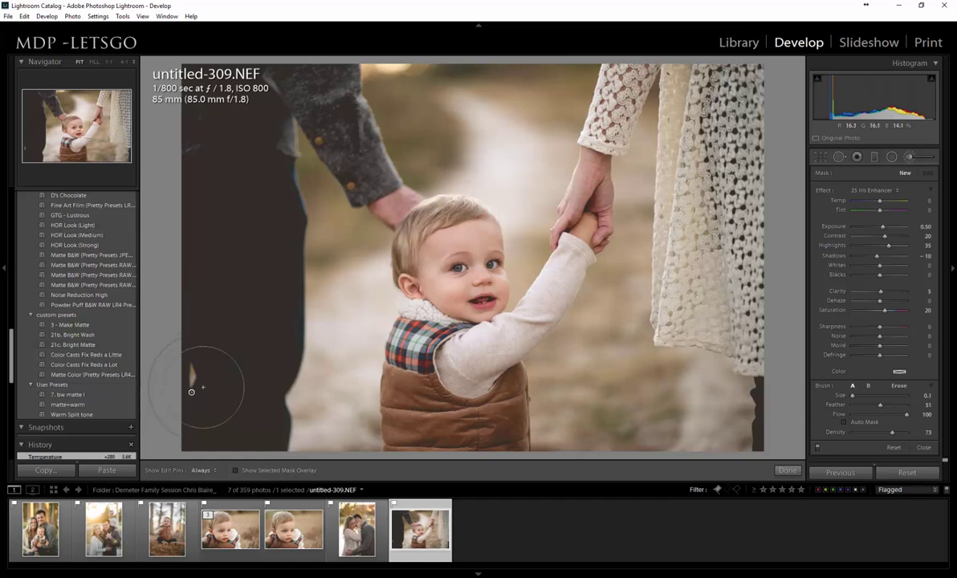
{"action": "left_click", "coordinate": [454, 262]}
{"action": "left_click", "coordinate": [452, 261]}
{"action": "scroll", "coordinate": [499, 325], "scroll_direction": "up", "scroll_amount": 6}
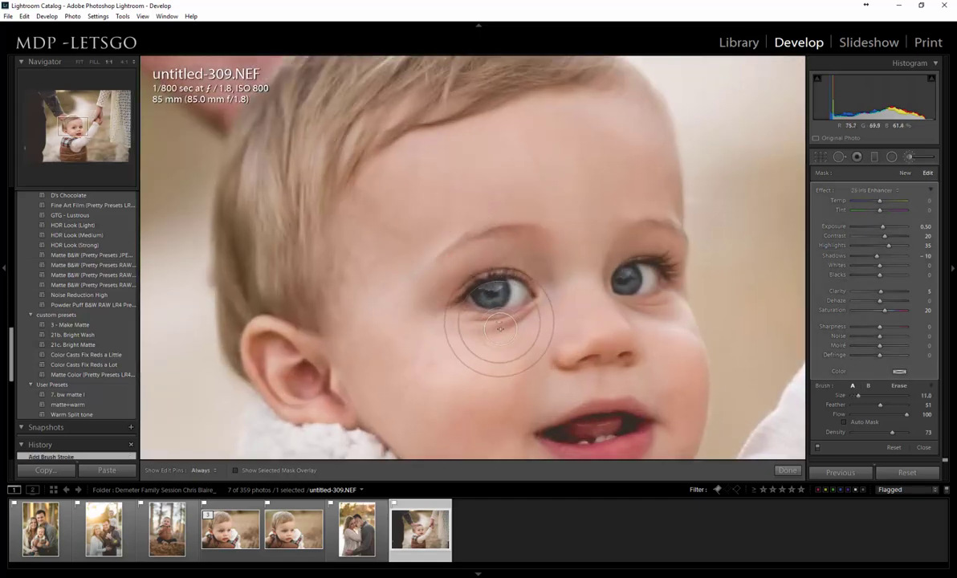
{"action": "left_click", "coordinate": [532, 315]}
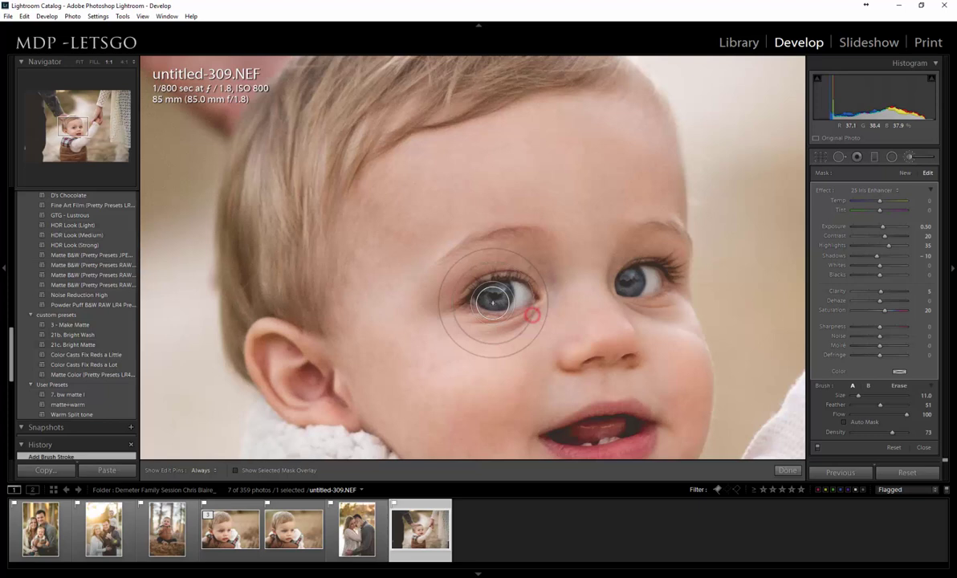
{"action": "scroll", "coordinate": [500, 298], "scroll_direction": "down", "scroll_amount": 3}
{"action": "left_click_drag", "start_coordinate": [506, 295], "coordinate": [482, 301]}
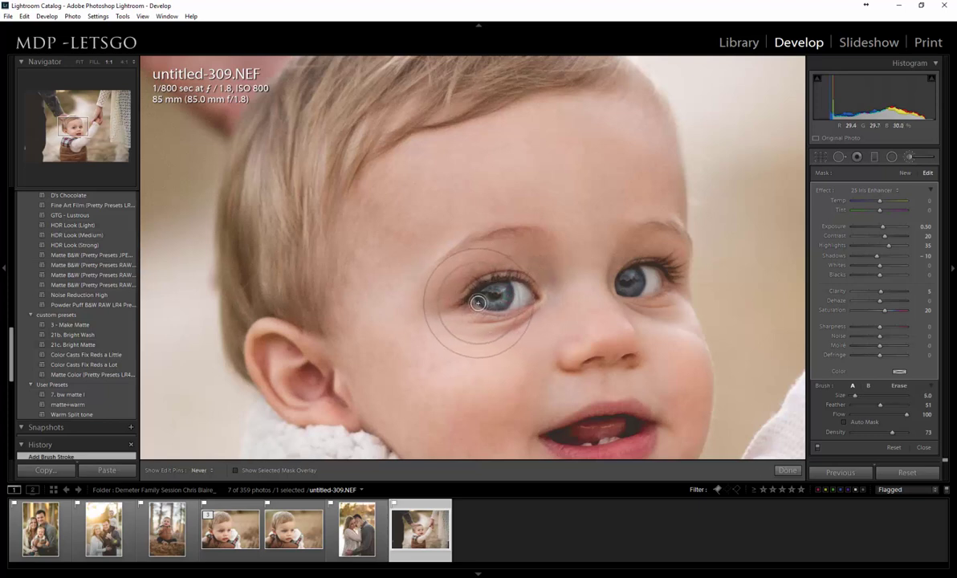
Step: Paint the iris enhancement onto the toddler's other eye and erase the excess around the eye
{"action": "mouse_move", "coordinate": [630, 279]}
{"action": "left_mouse_down"}
{"action": "mouse_move", "coordinate": [620, 299]}
{"action": "mouse_move", "coordinate": [636, 229]}
{"action": "mouse_move", "coordinate": [629, 260]}
{"action": "mouse_move", "coordinate": [617, 254]}
{"action": "mouse_move", "coordinate": [594, 264]}
{"action": "mouse_move", "coordinate": [492, 338]}
{"action": "left_mouse_up"}
{"action": "key", "text": "alt"}
{"action": "scroll", "coordinate": [484, 332], "scroll_direction": "down", "scroll_amount": 4}
{"action": "left_click_drag", "start_coordinate": [455, 310], "coordinate": [485, 321]}
{"action": "key", "text": "z"}
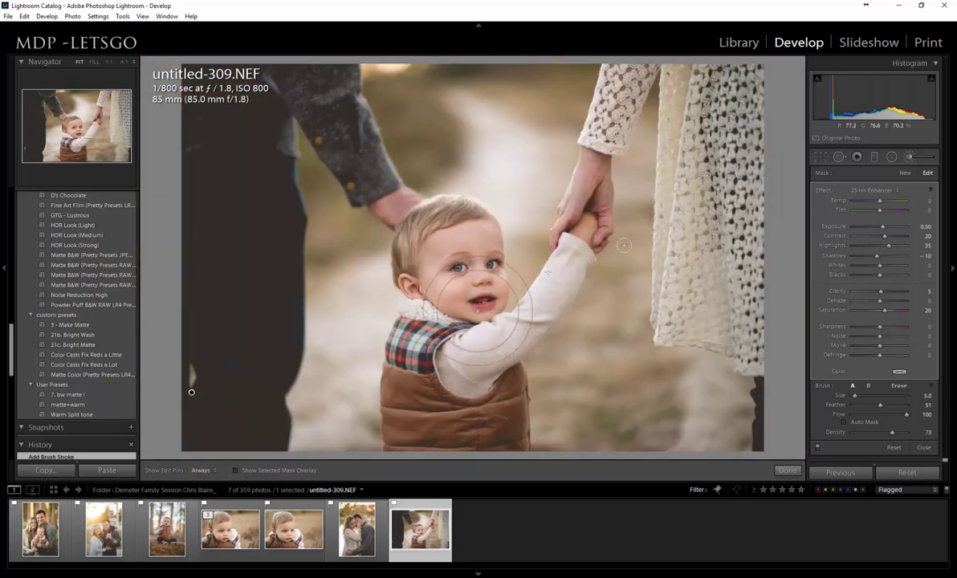
Step: Set the photo's overall Shadows to +51 and prepare a new size 28 brush with Contrast -29 and Shadows 29
{"action": "left_click", "coordinate": [914, 160]}
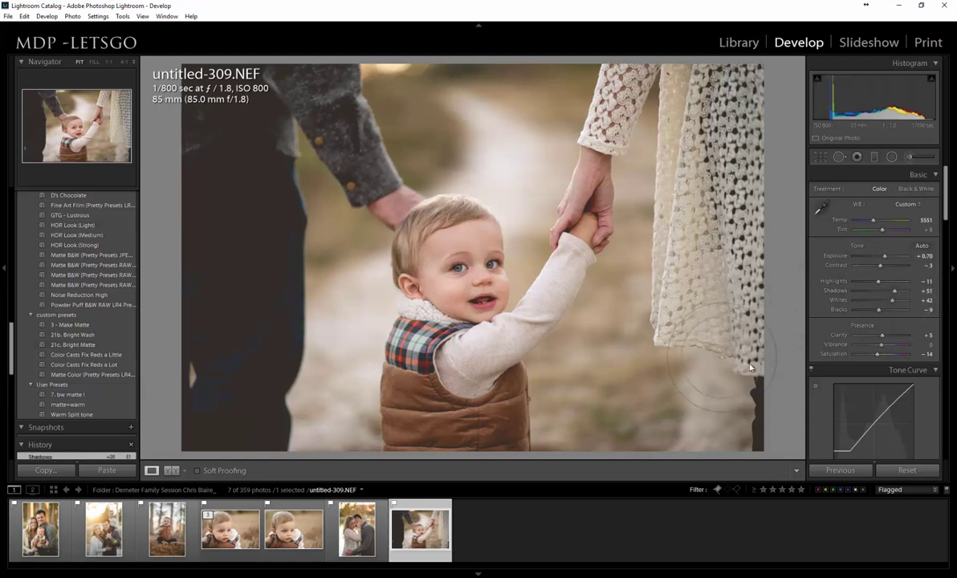
{"action": "left_click", "coordinate": [910, 156]}
{"action": "left_click", "coordinate": [873, 190]}
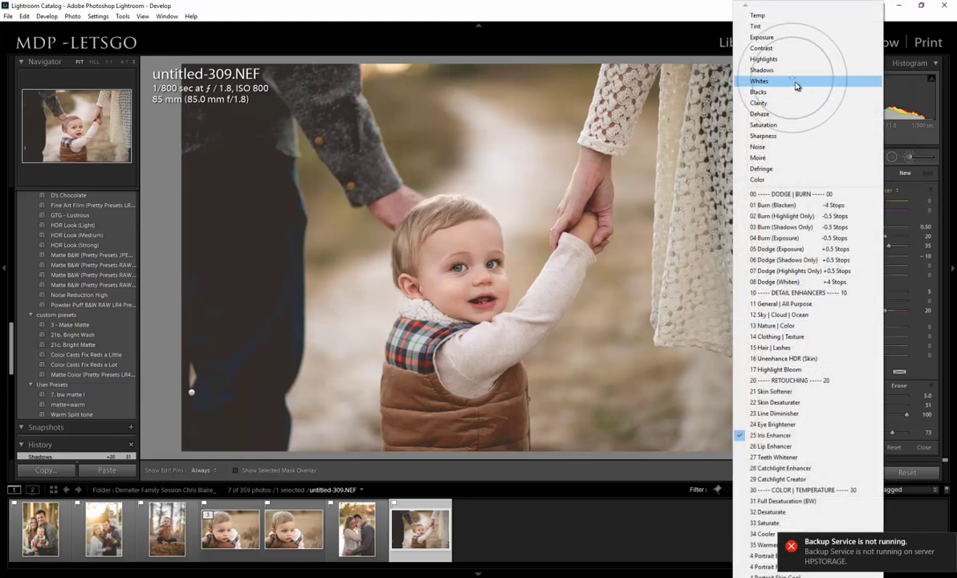
{"action": "left_click", "coordinate": [795, 70]}
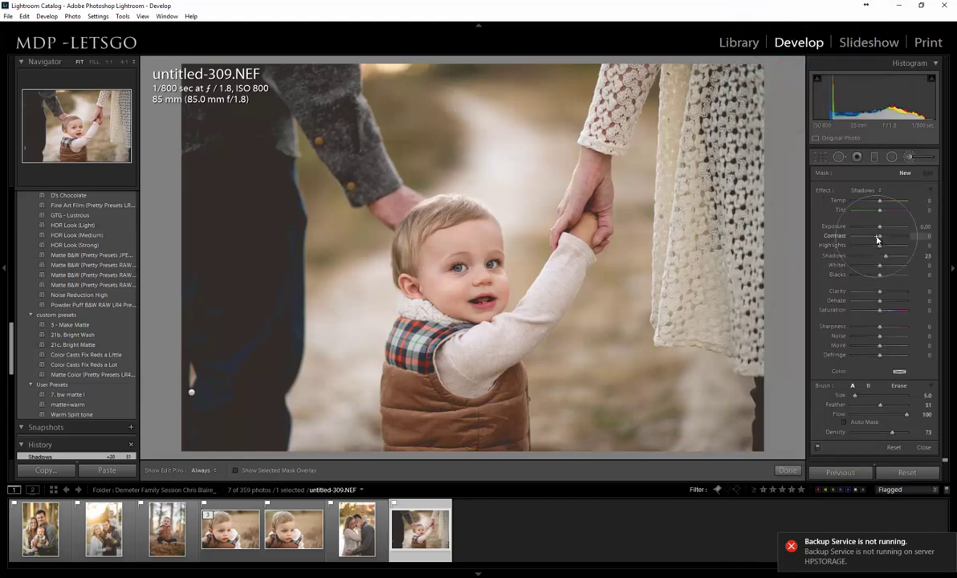
{"action": "left_click_drag", "start_coordinate": [880, 258], "coordinate": [872, 235]}
{"action": "scroll", "coordinate": [411, 95], "scroll_direction": "up", "scroll_amount": 3}
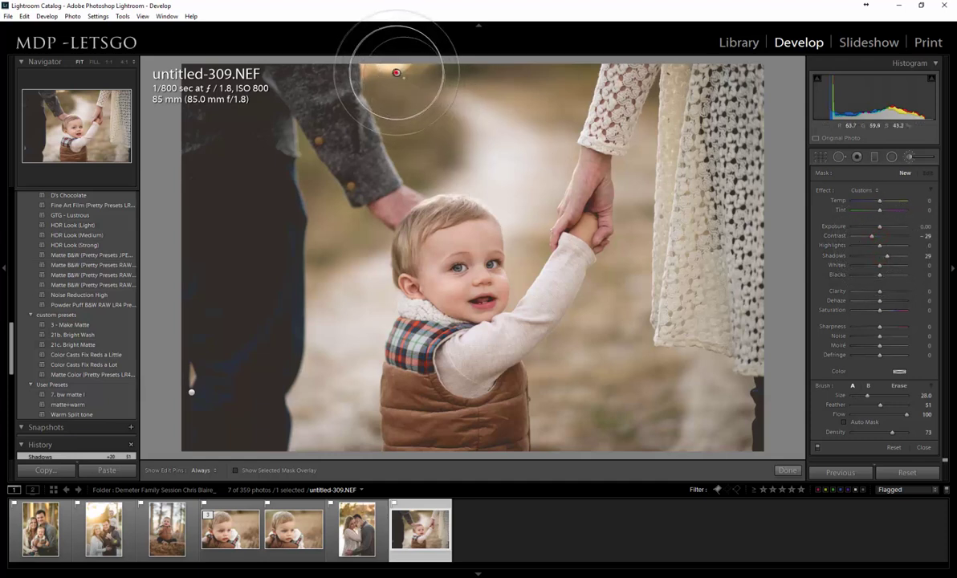
Step: Paint the low-contrast shadow lift over the path background, the mother's lace garment and the area beside the father's leg, reducing the brush to size 14
{"action": "mouse_move", "coordinate": [399, 77]}
{"action": "left_mouse_down"}
{"action": "mouse_move", "coordinate": [445, 124]}
{"action": "mouse_move", "coordinate": [447, 114]}
{"action": "mouse_move", "coordinate": [458, 137]}
{"action": "mouse_move", "coordinate": [518, 102]}
{"action": "mouse_move", "coordinate": [482, 187]}
{"action": "mouse_move", "coordinate": [514, 141]}
{"action": "left_mouse_up"}
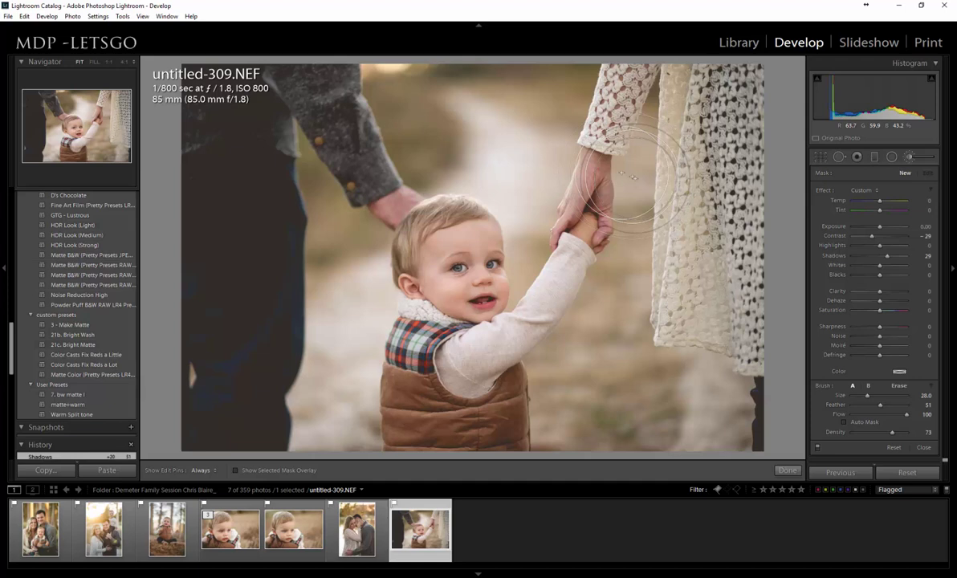
{"action": "mouse_move", "coordinate": [677, 124]}
{"action": "left_mouse_down"}
{"action": "mouse_move", "coordinate": [633, 197]}
{"action": "mouse_move", "coordinate": [609, 287]}
{"action": "mouse_move", "coordinate": [684, 436]}
{"action": "mouse_move", "coordinate": [683, 393]}
{"action": "left_mouse_up"}
{"action": "left_click_drag", "start_coordinate": [342, 264], "coordinate": [348, 437]}
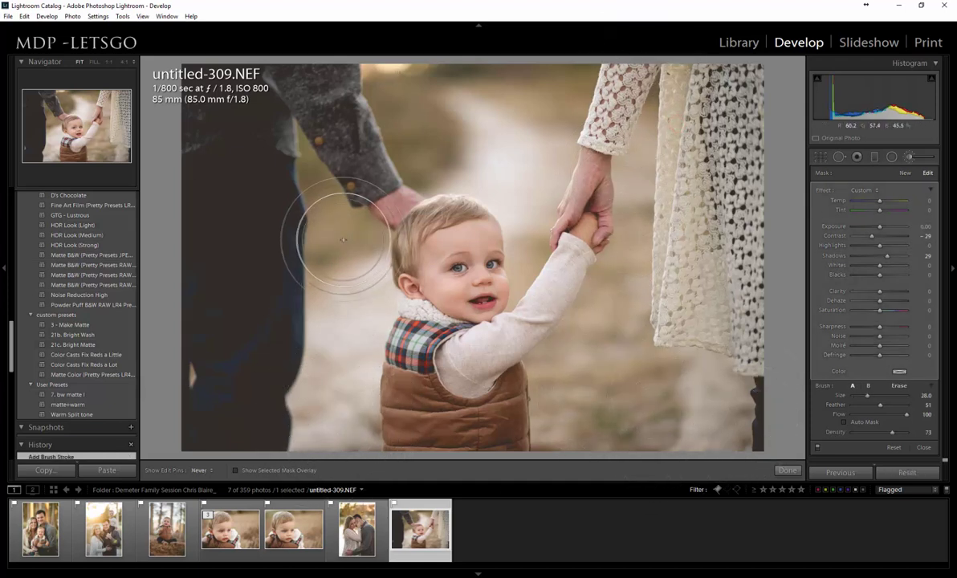
{"action": "scroll", "coordinate": [349, 233], "scroll_direction": "down", "scroll_amount": 9}
{"action": "key", "text": "h"}
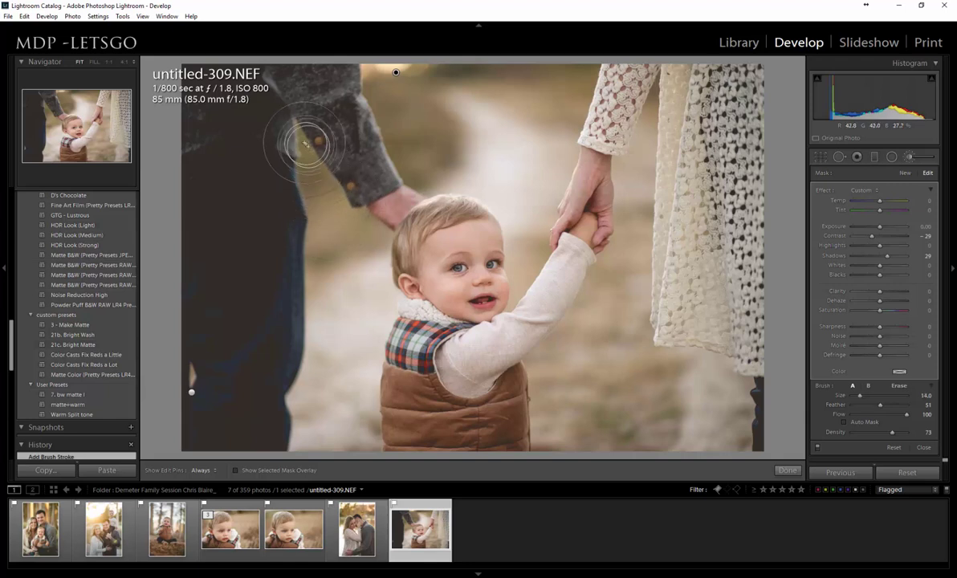
Step: Erase the shadow-lift effect from the father's shirt and the mother's lace sleeve and garment, using eraser size 13 on the lace
{"action": "key", "text": "alt"}
{"action": "scroll", "coordinate": [255, 133], "scroll_direction": "up", "scroll_amount": 6}
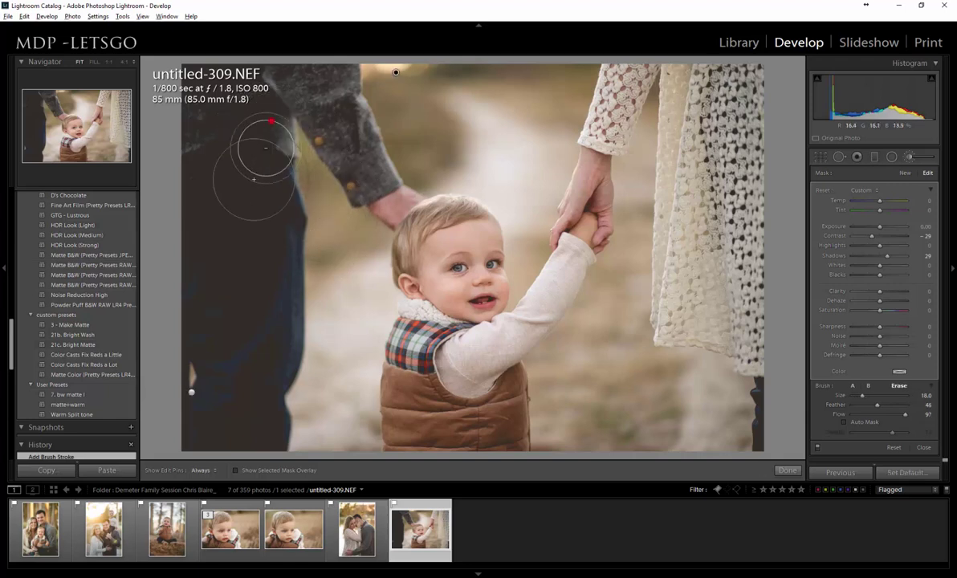
{"action": "mouse_move", "coordinate": [263, 148]}
{"action": "left_mouse_down"}
{"action": "mouse_move", "coordinate": [250, 87]}
{"action": "mouse_move", "coordinate": [623, 109]}
{"action": "left_mouse_up"}
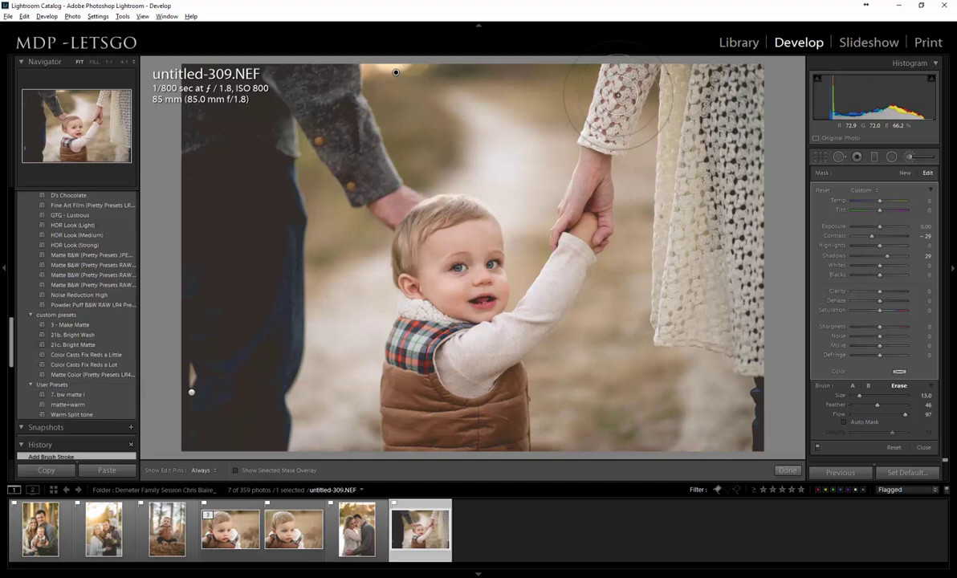
{"action": "scroll", "coordinate": [574, 157], "scroll_direction": "down", "scroll_amount": 5}
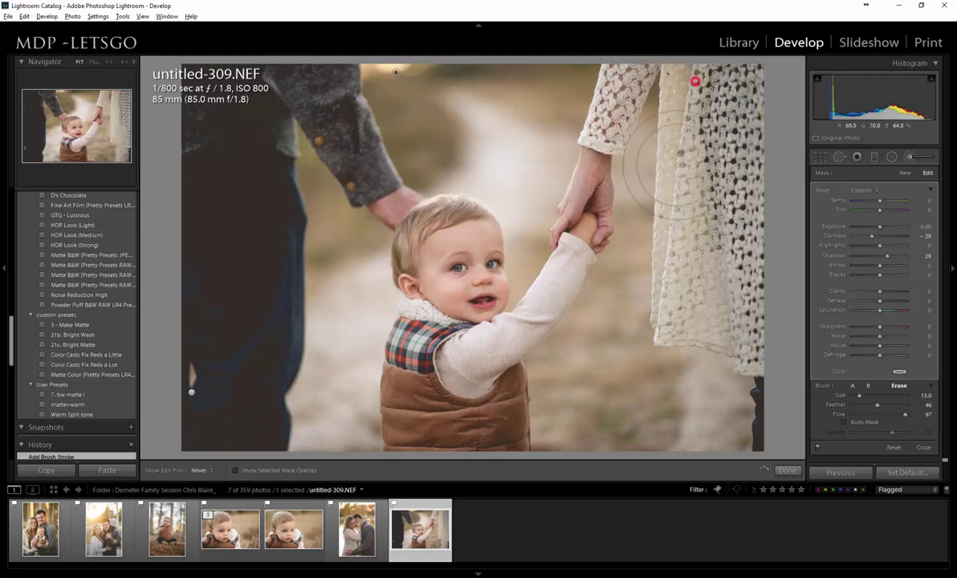
{"action": "mouse_move", "coordinate": [668, 173]}
{"action": "left_mouse_down"}
{"action": "mouse_move", "coordinate": [679, 289]}
{"action": "mouse_move", "coordinate": [756, 357]}
{"action": "mouse_move", "coordinate": [579, 158]}
{"action": "mouse_move", "coordinate": [211, 418]}
{"action": "mouse_move", "coordinate": [217, 369]}
{"action": "mouse_move", "coordinate": [278, 311]}
{"action": "mouse_move", "coordinate": [248, 384]}
{"action": "mouse_move", "coordinate": [274, 373]}
{"action": "mouse_move", "coordinate": [212, 466]}
{"action": "mouse_move", "coordinate": [233, 240]}
{"action": "left_mouse_up"}
Step: Paint the shadow lift over the father's dark shirt and jeans with an enlarged brush and close the adjustment brush
{"action": "scroll", "coordinate": [225, 206], "scroll_direction": "up", "scroll_amount": 8}
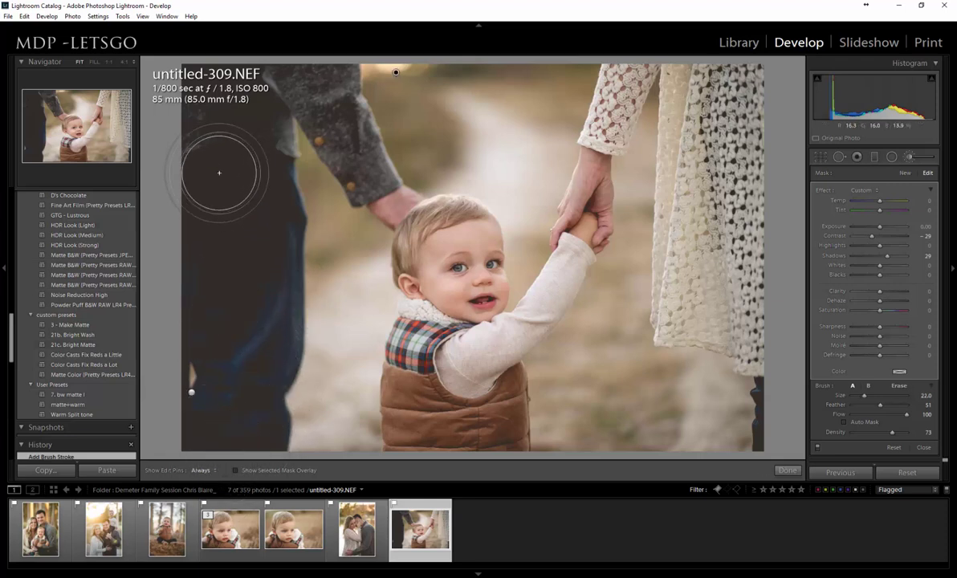
{"action": "mouse_move", "coordinate": [204, 122]}
{"action": "left_mouse_down"}
{"action": "mouse_move", "coordinate": [213, 176]}
{"action": "mouse_move", "coordinate": [223, 140]}
{"action": "mouse_move", "coordinate": [209, 297]}
{"action": "mouse_move", "coordinate": [231, 245]}
{"action": "mouse_move", "coordinate": [197, 371]}
{"action": "mouse_move", "coordinate": [188, 463]}
{"action": "left_mouse_up"}
{"action": "key", "text": "h"}
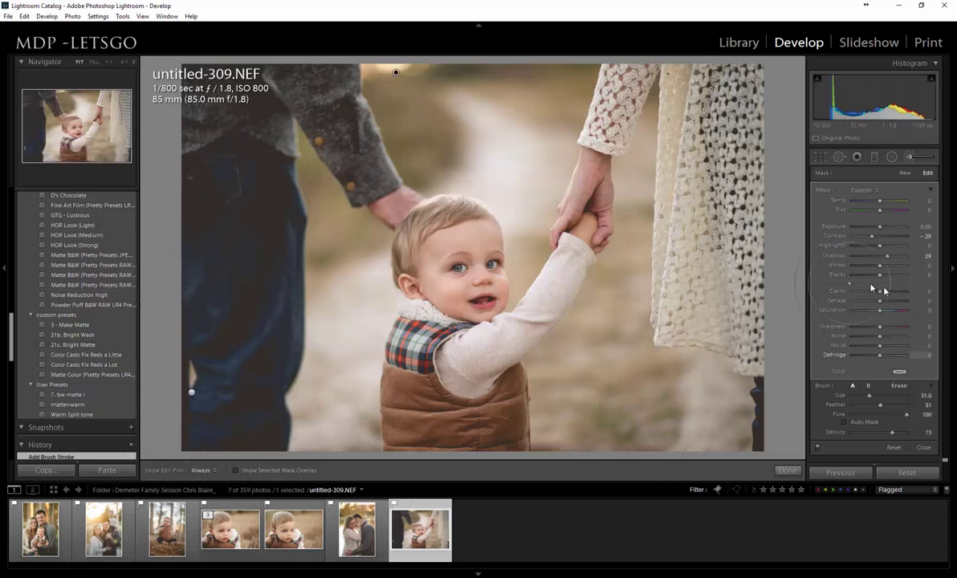
{"action": "left_click", "coordinate": [910, 158]}
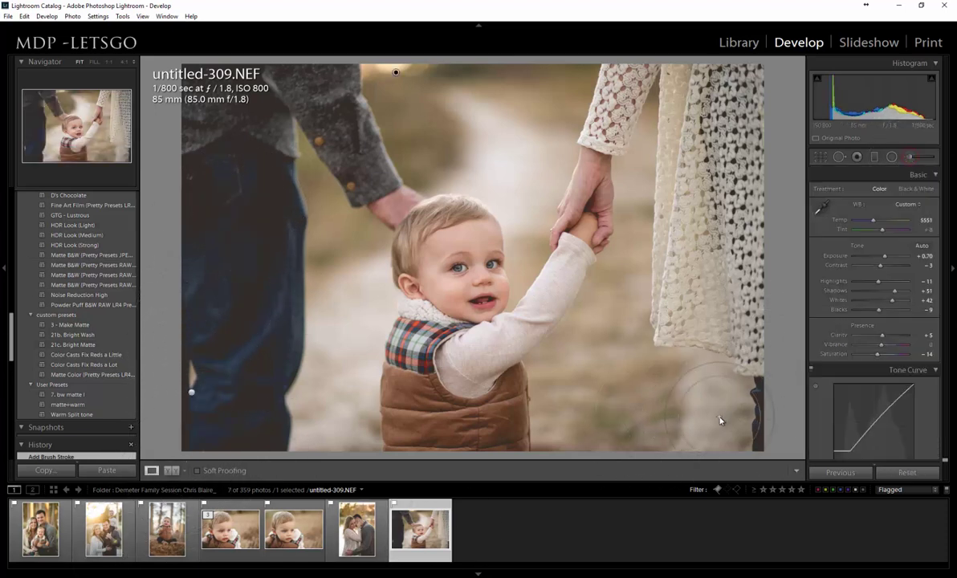